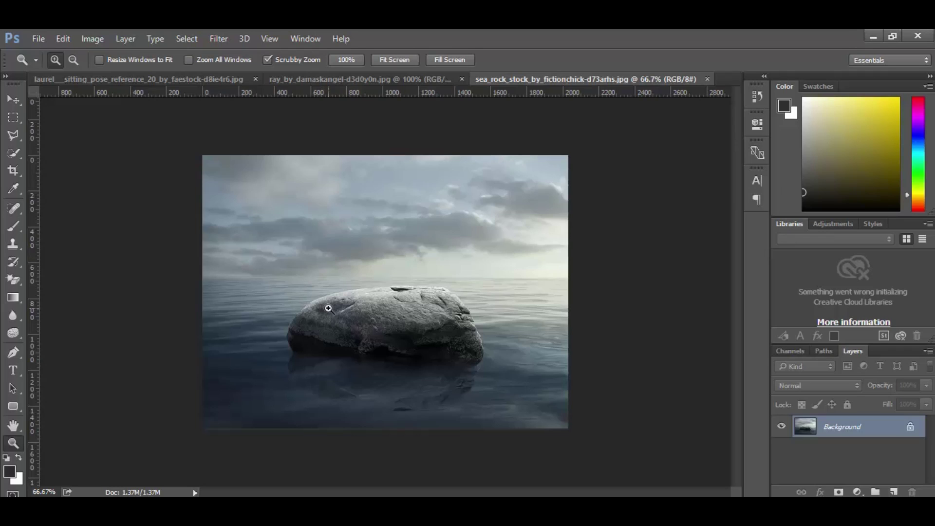
# View the sea rock photo at 100% with the Zoom tool.
pyautogui.click(327, 306)
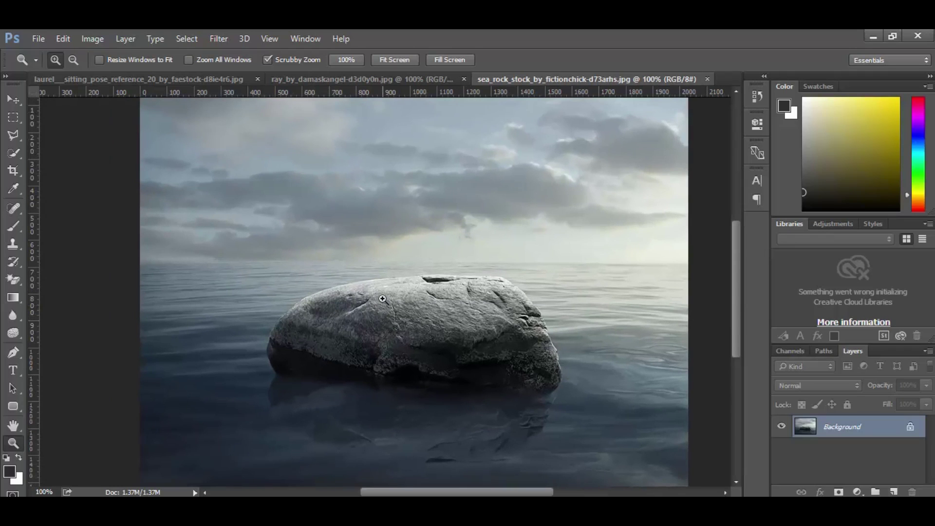
# Mask the rock layer and fade out the cloudy sky with black-to-transparent gradients.
pyautogui.click(837, 492)
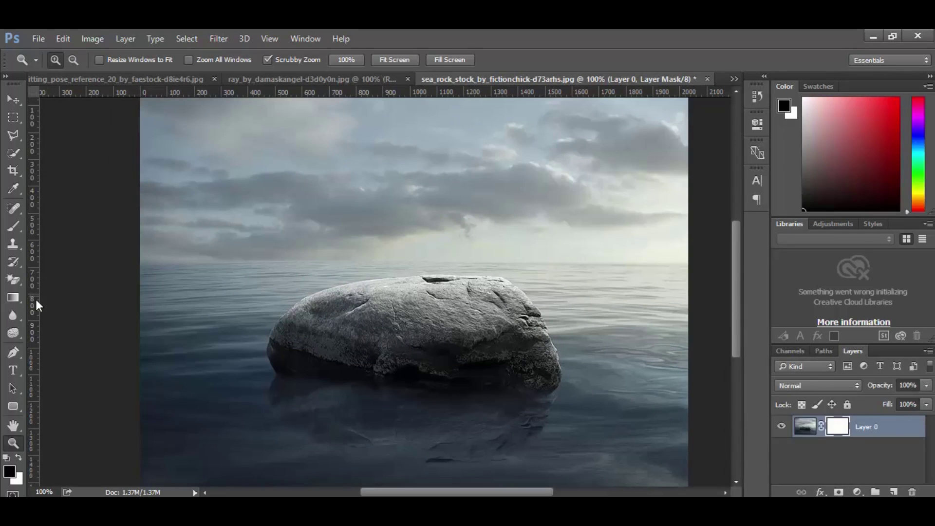
pyautogui.click(14, 298)
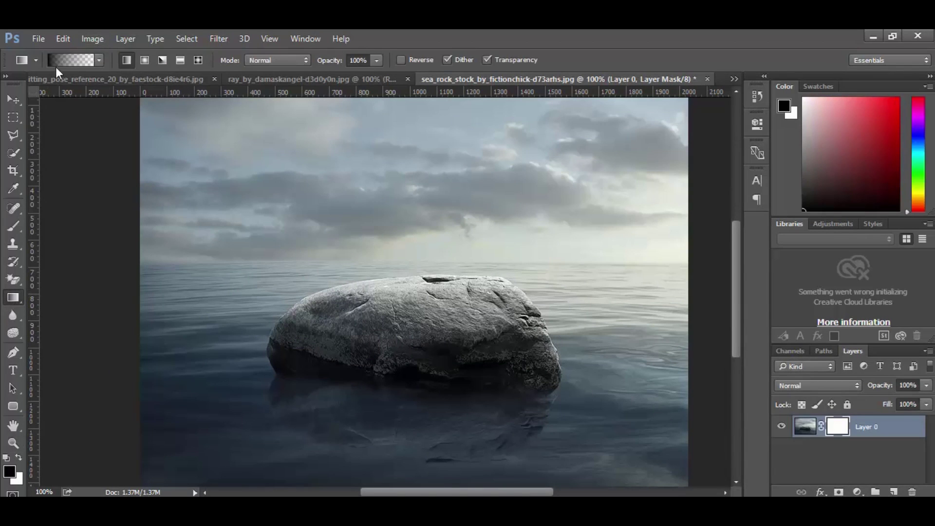
pyautogui.scroll(3, 463, 232)
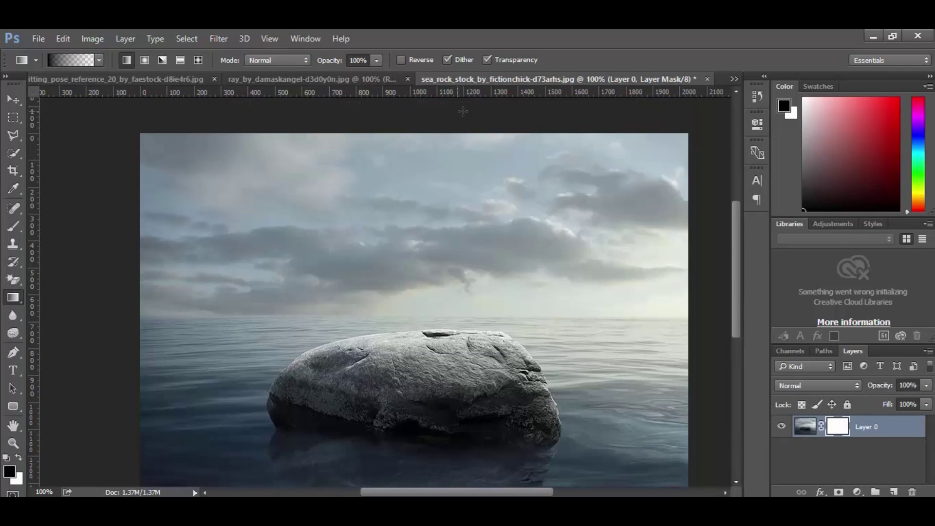
pyautogui.moveTo(420, 126); pyautogui.dragTo(419, 291)
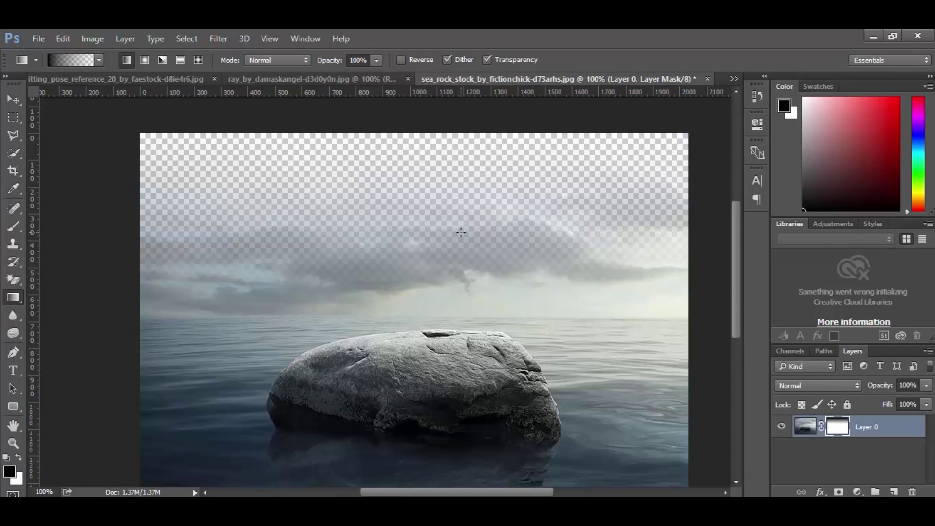
pyautogui.moveTo(460, 271); pyautogui.dragTo(460, 271)
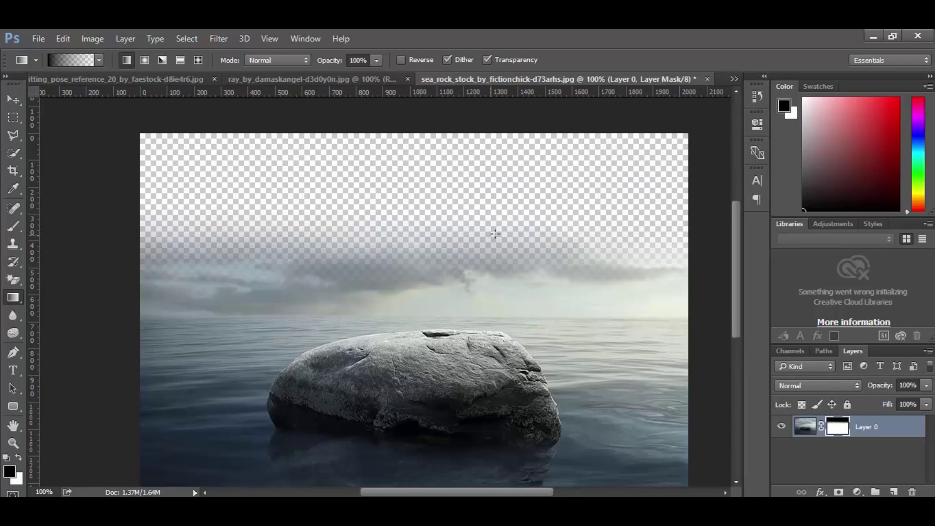
pyautogui.moveTo(375, 184); pyautogui.dragTo(376, 322)
pyautogui.moveTo(431, 246); pyautogui.dragTo(427, 346)
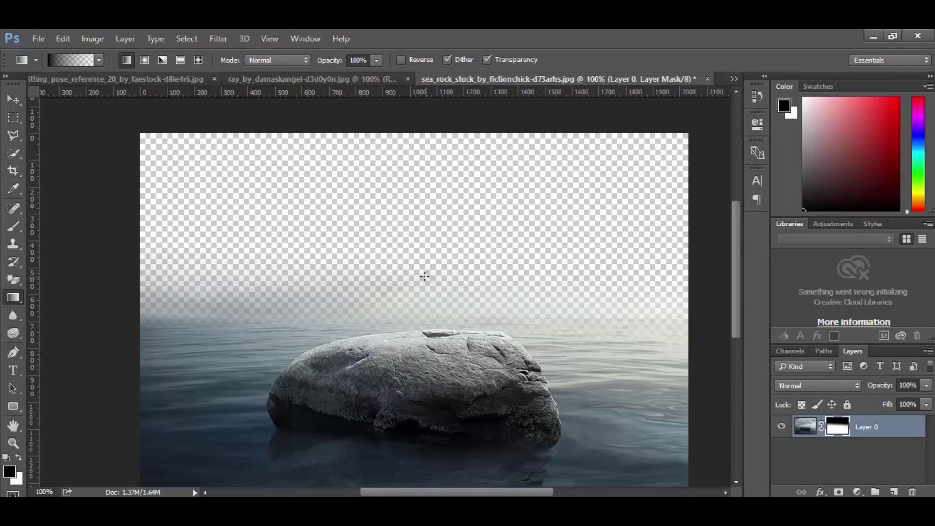
pyautogui.scroll(-2, 425, 277)
pyautogui.scroll(-2, 425, 278)
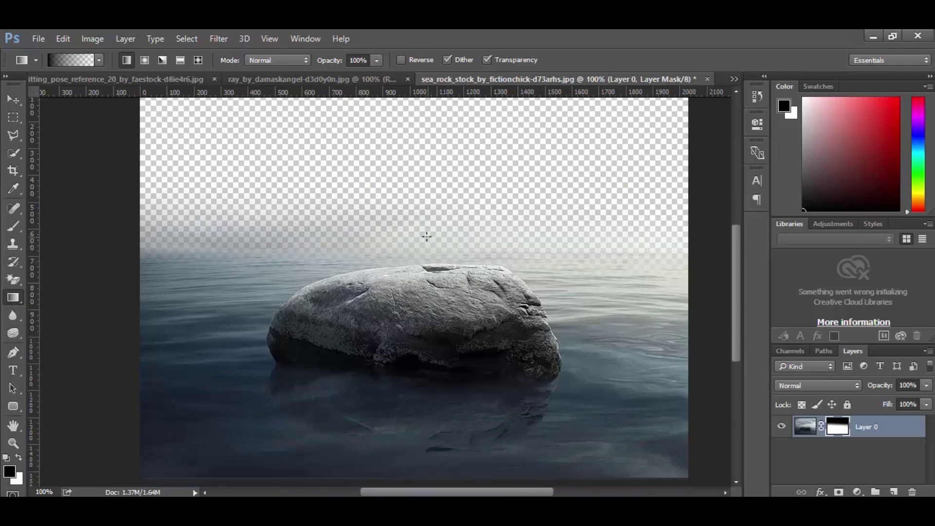
# Close the sitting-pose reference image and return to the sunset sky image with the Move tool.
pyautogui.click(308, 80)
pyautogui.press('v')
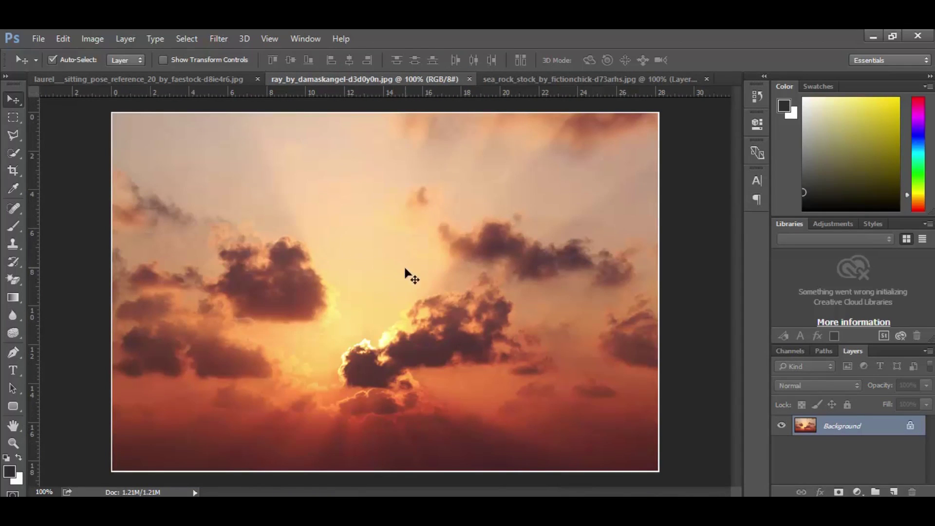
pyautogui.click(258, 79)
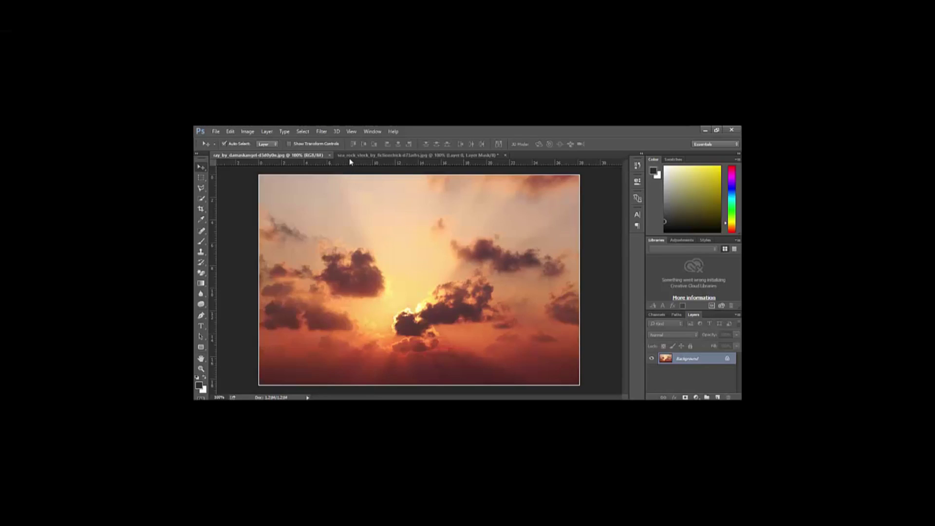
pyautogui.click(351, 156)
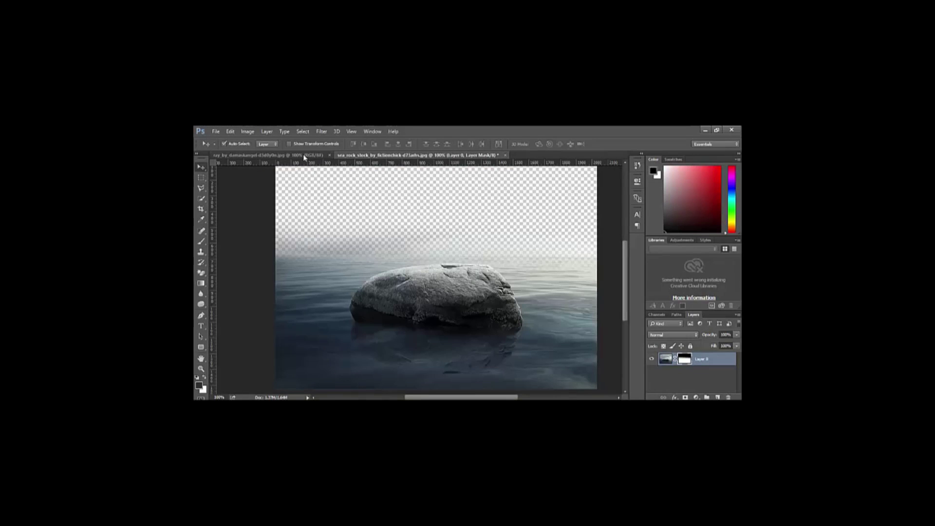
pyautogui.hotkey('ctrl', 'Tab')
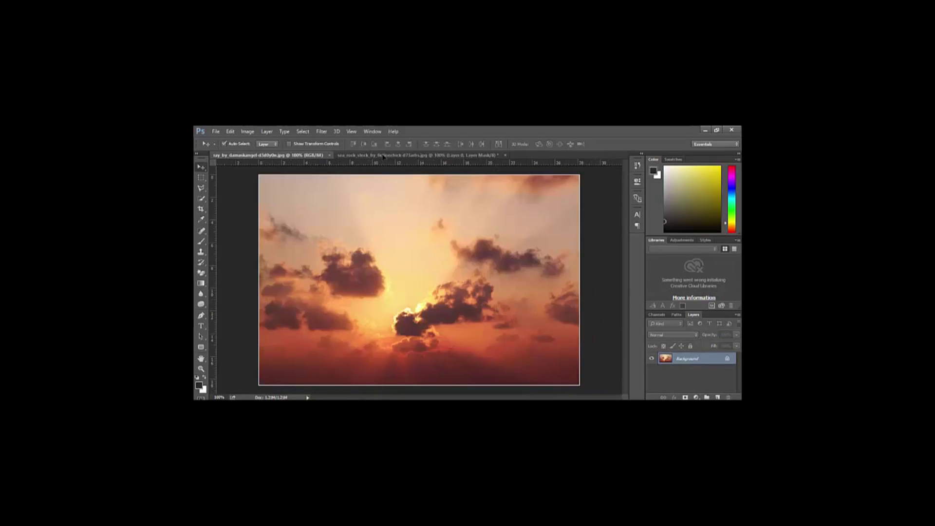
# Drag the sunset sky into the sea rock document, raise it, and place it beneath the rock layer.
pyautogui.moveTo(383, 157)
pyautogui.mouseDown()
pyautogui.moveTo(407, 219)
pyautogui.moveTo(432, 223)
pyautogui.moveTo(425, 230)
pyautogui.mouseUp()
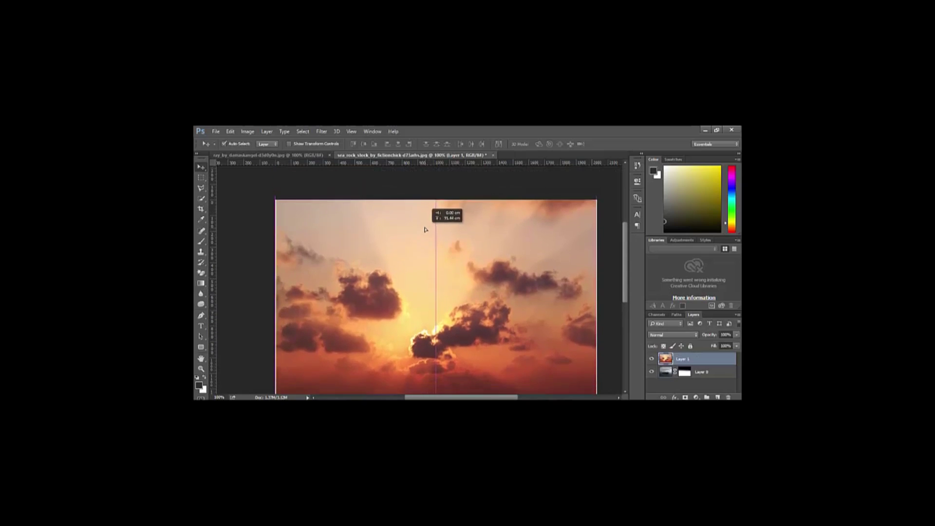
pyautogui.moveTo(424, 229); pyautogui.dragTo(433, 244)
pyautogui.moveTo(698, 363); pyautogui.dragTo(703, 377)
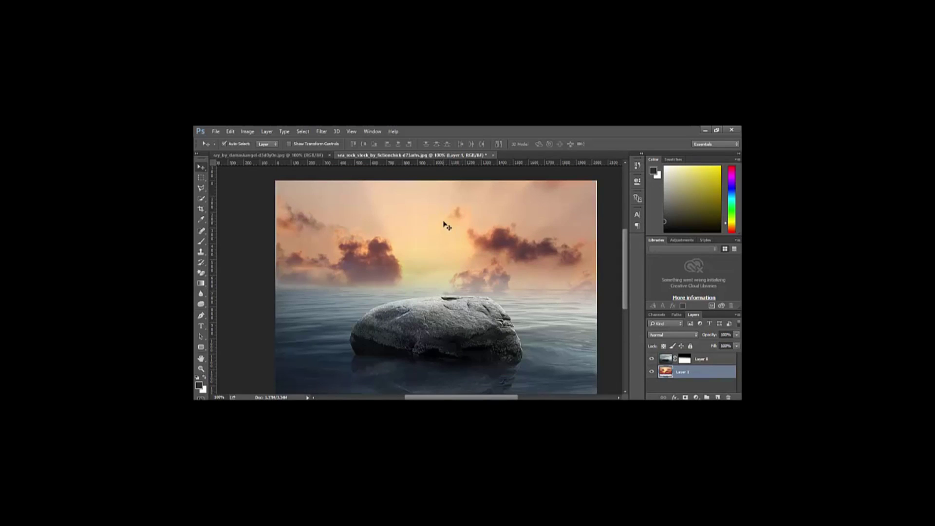
pyautogui.moveTo(444, 224); pyautogui.dragTo(444, 209)
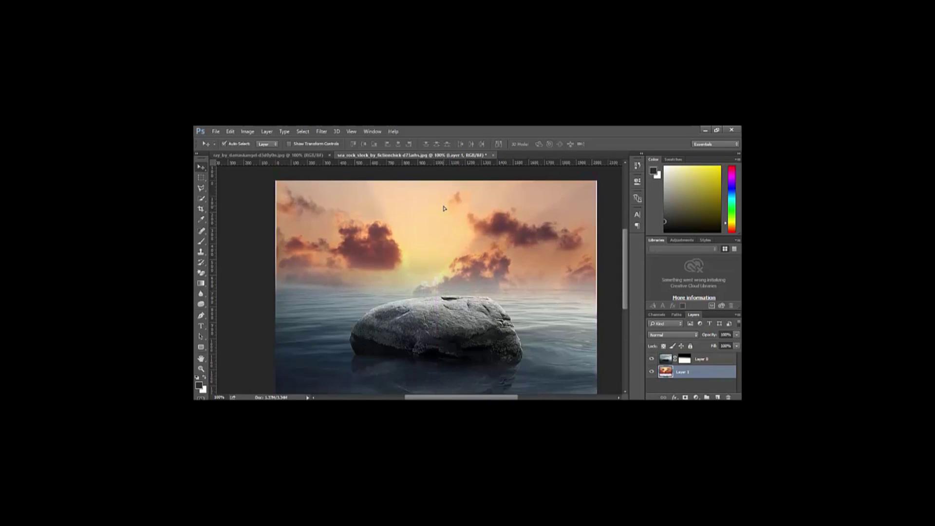
pyautogui.click(684, 360)
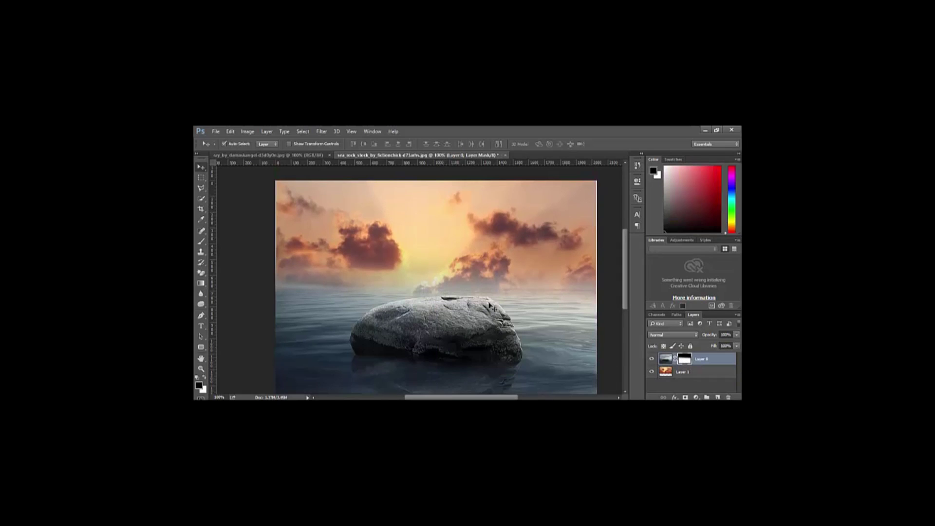
# Erase the horizon haze on the rock layer's mask with the Eraser.
pyautogui.click(201, 273)
pyautogui.rightClick(349, 276)
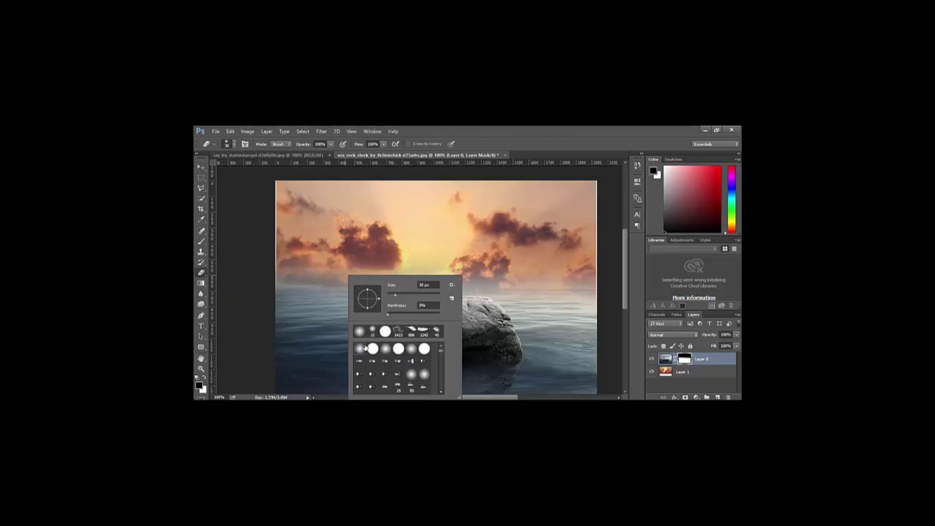
pyautogui.press('Escape')
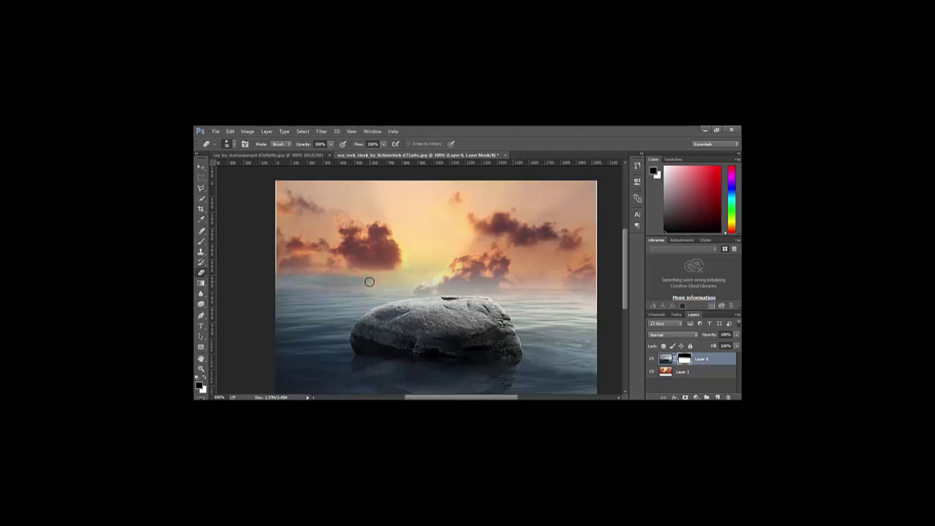
pyautogui.moveTo(369, 282); pyautogui.dragTo(369, 282)
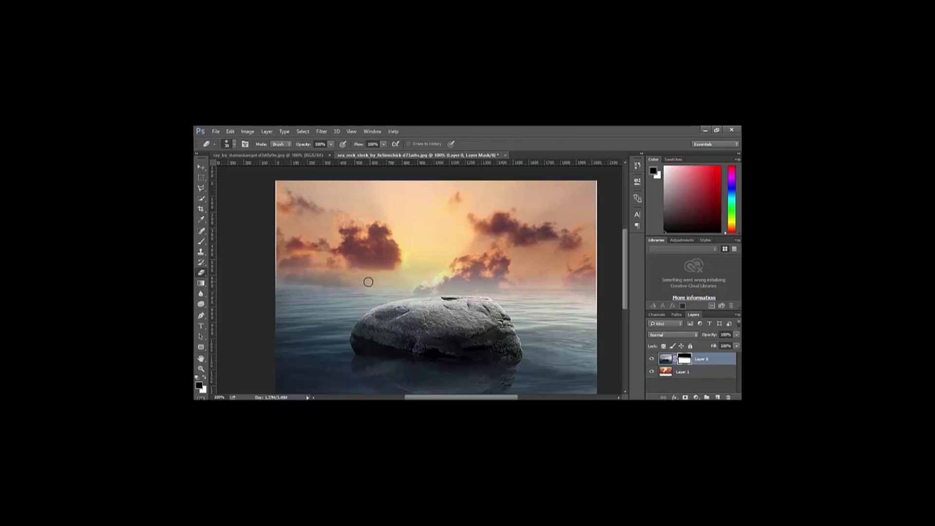
pyautogui.press('x')
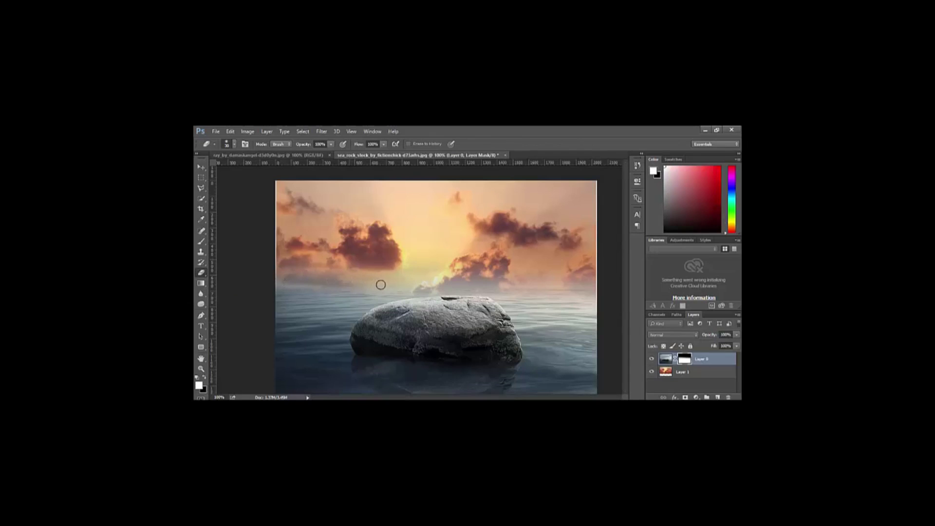
pyautogui.moveTo(431, 285); pyautogui.dragTo(515, 285)
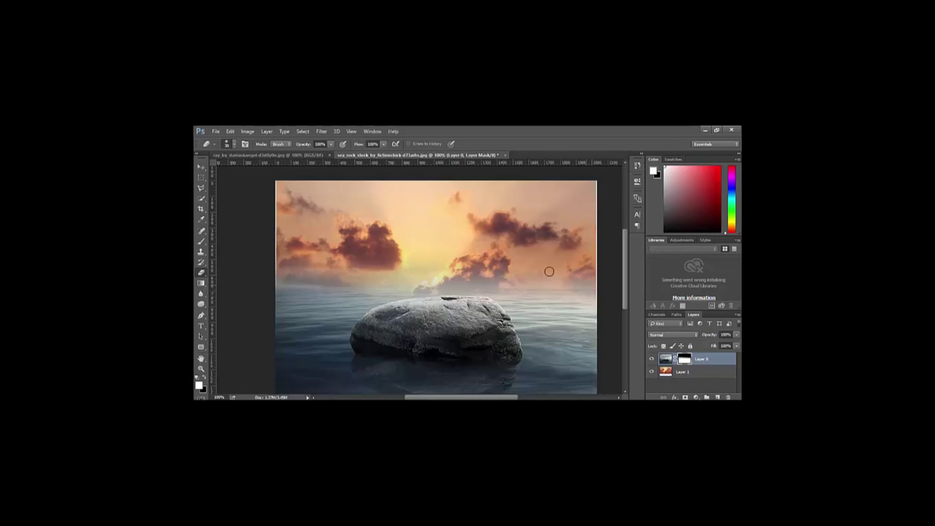
# Paint along the horizon with a soft black 51 px brush to reveal the sunset clouds.
pyautogui.click(201, 244)
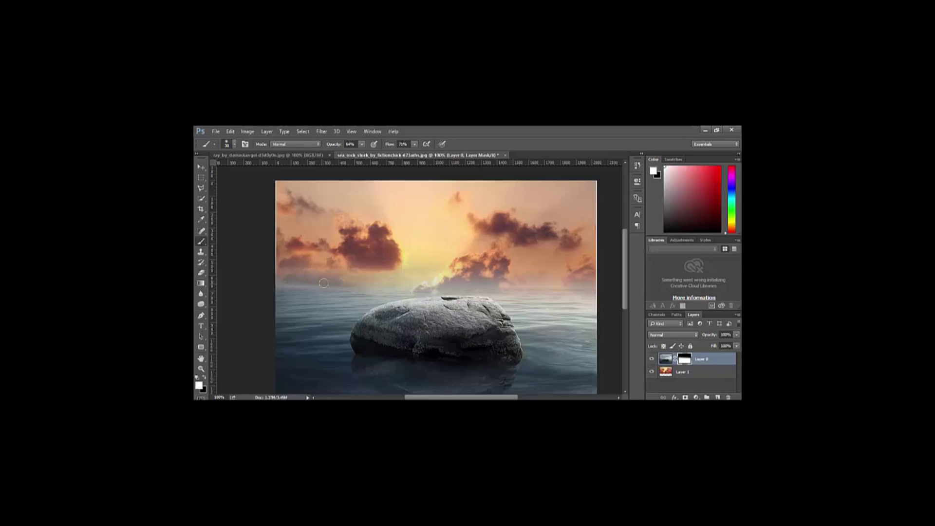
pyautogui.press('x')
pyautogui.moveTo(283, 281)
pyautogui.mouseDown()
pyautogui.moveTo(350, 281)
pyautogui.moveTo(290, 273)
pyautogui.mouseUp()
pyautogui.rightClick(353, 260)
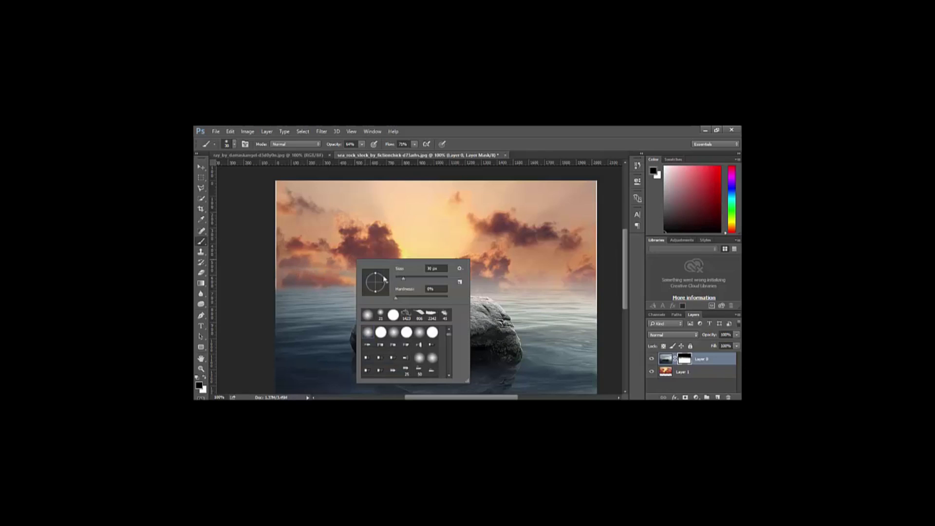
pyautogui.click(410, 278)
pyautogui.press('Return')
pyautogui.moveTo(584, 287); pyautogui.dragTo(334, 275)
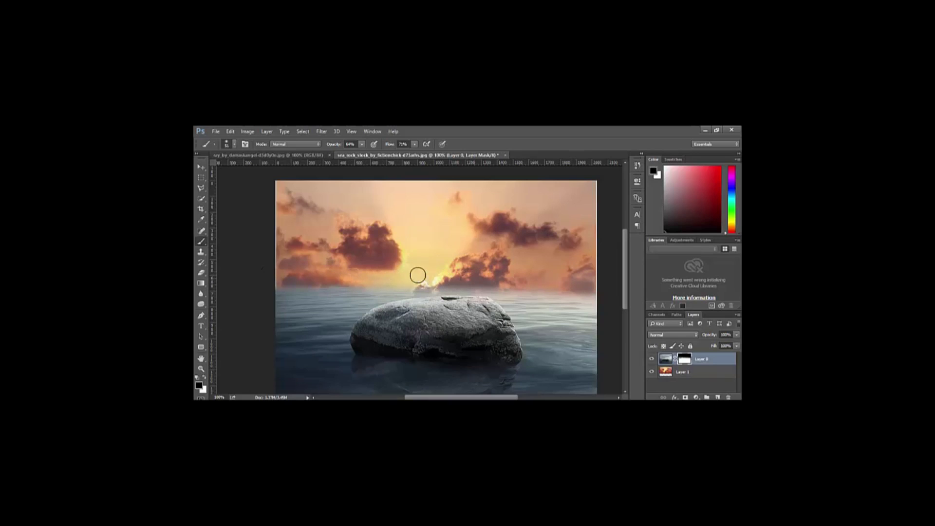
pyautogui.moveTo(403, 277); pyautogui.dragTo(476, 283)
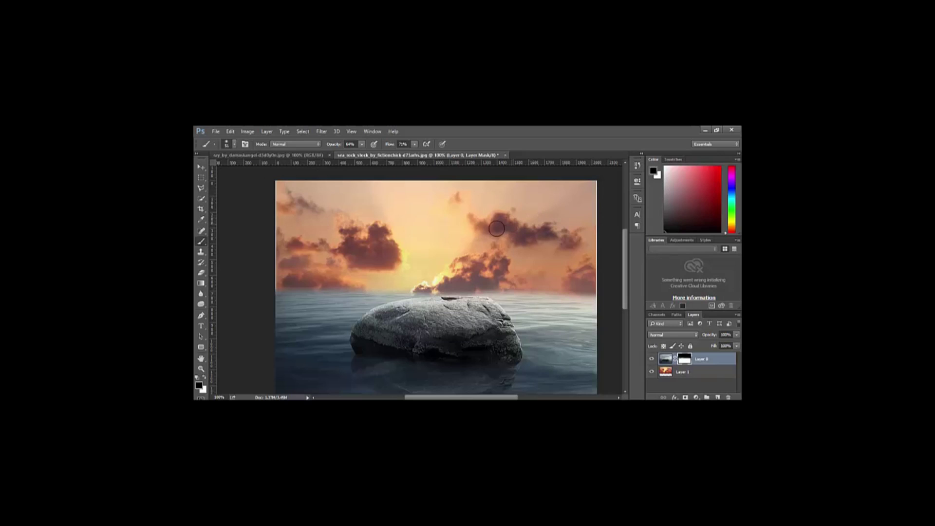
pyautogui.scroll(-1, 492, 234)
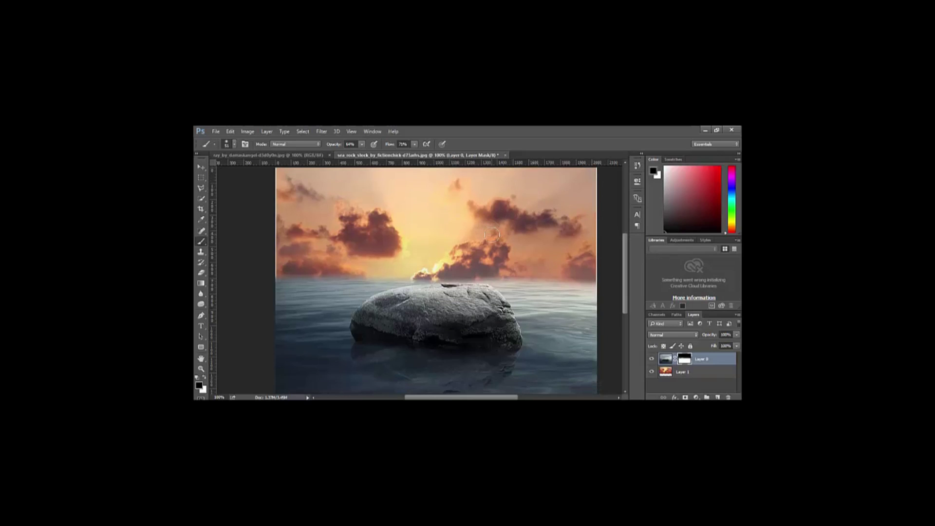
pyautogui.press('c')
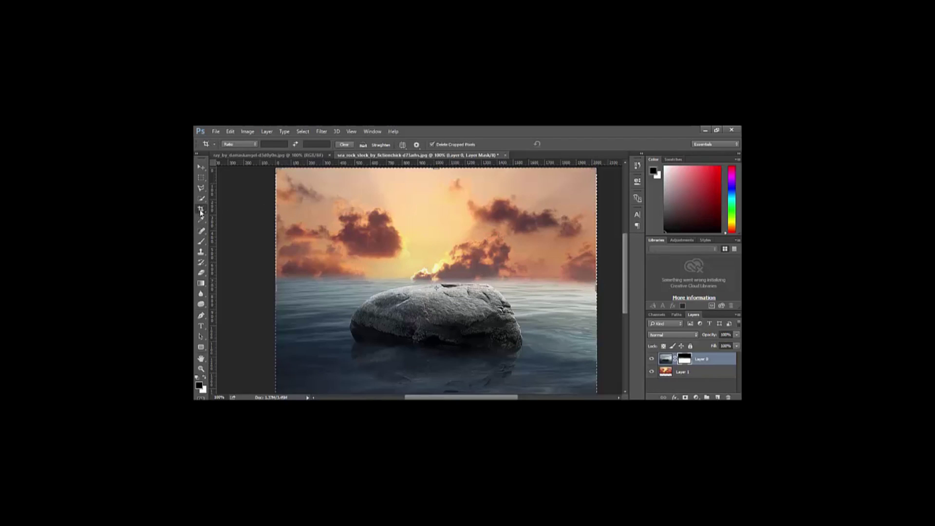
# Widen the crop slightly on the right and commit it.
pyautogui.moveTo(273, 289); pyautogui.dragTo(278, 288)
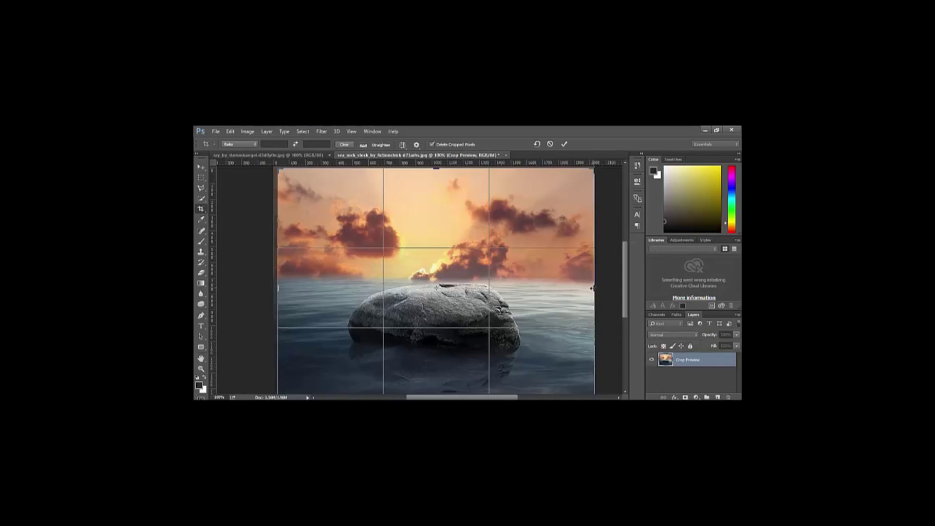
pyautogui.moveTo(591, 288); pyautogui.dragTo(590, 290)
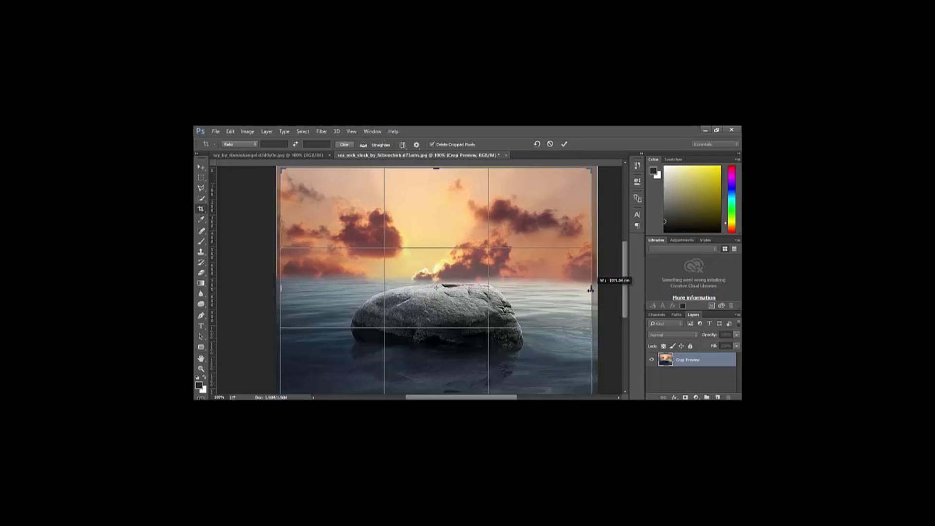
pyautogui.moveTo(590, 289); pyautogui.dragTo(591, 290)
pyautogui.click(562, 144)
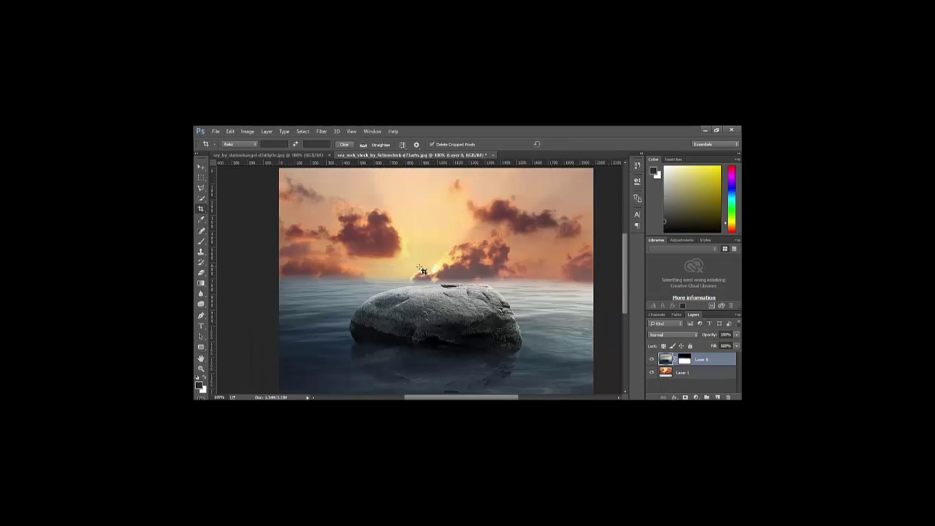
pyautogui.click(201, 167)
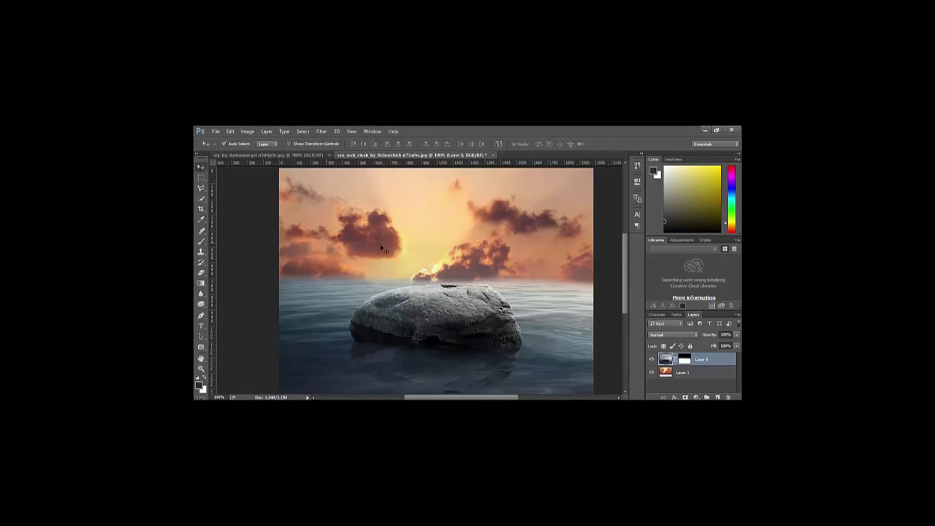
pyautogui.click(288, 156)
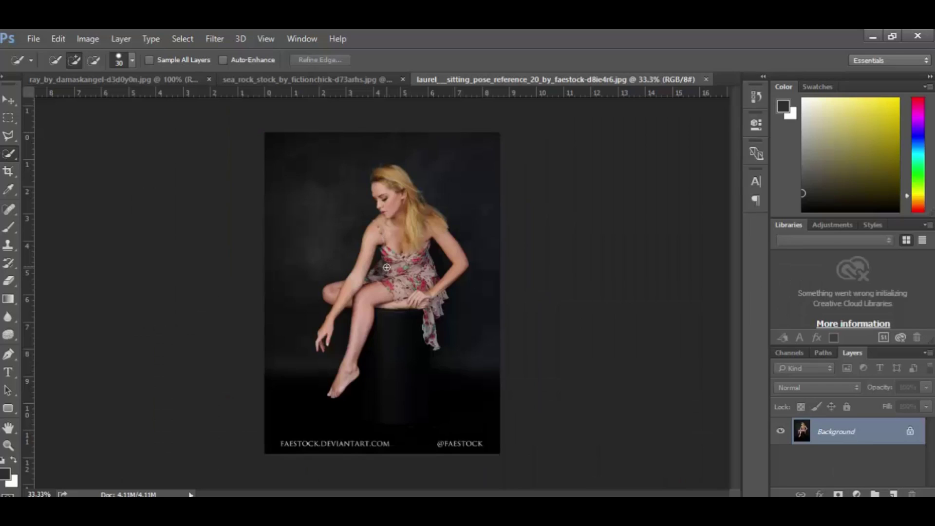
# Quick-select the woman's leg, top of her hair, arm, hand and bent thigh.
pyautogui.press('z')
pyautogui.click(386, 267)
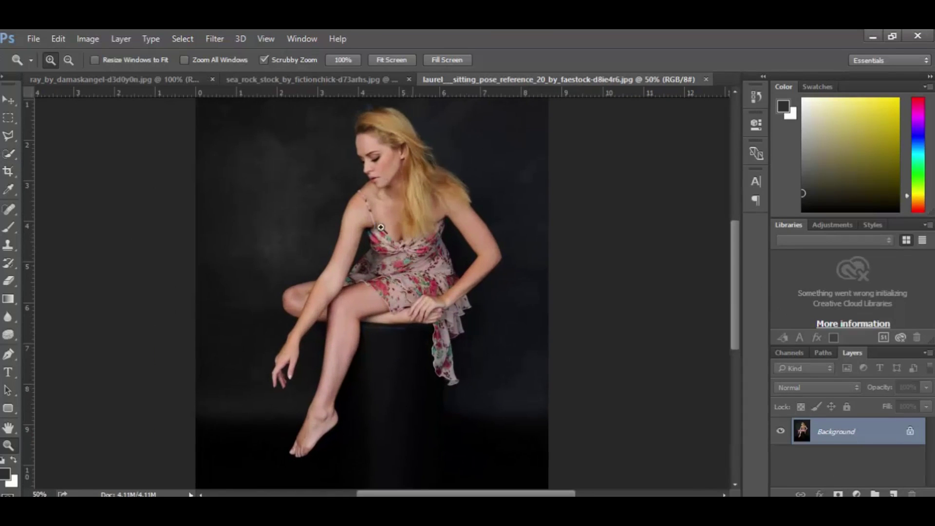
pyautogui.click(9, 154)
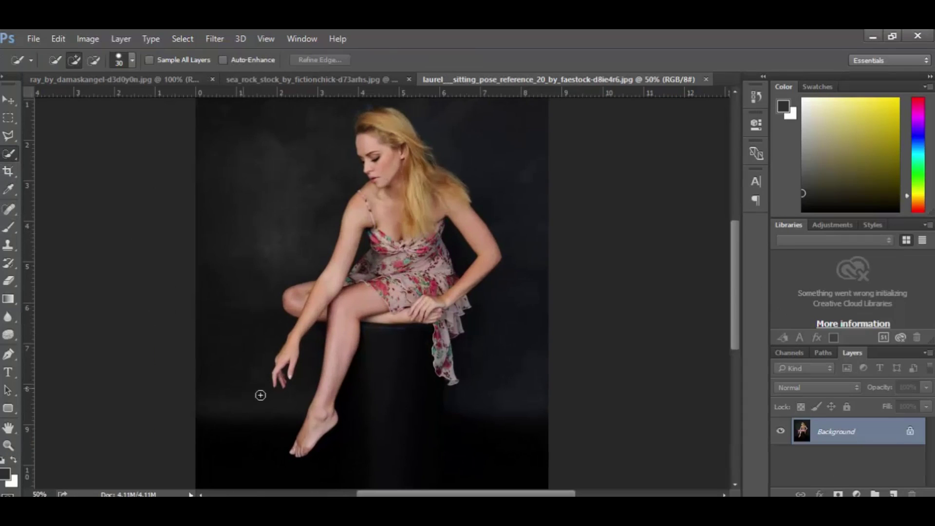
pyautogui.moveTo(313, 442)
pyautogui.mouseDown()
pyautogui.moveTo(350, 314)
pyautogui.moveTo(455, 319)
pyautogui.moveTo(468, 235)
pyautogui.moveTo(380, 124)
pyautogui.mouseUp()
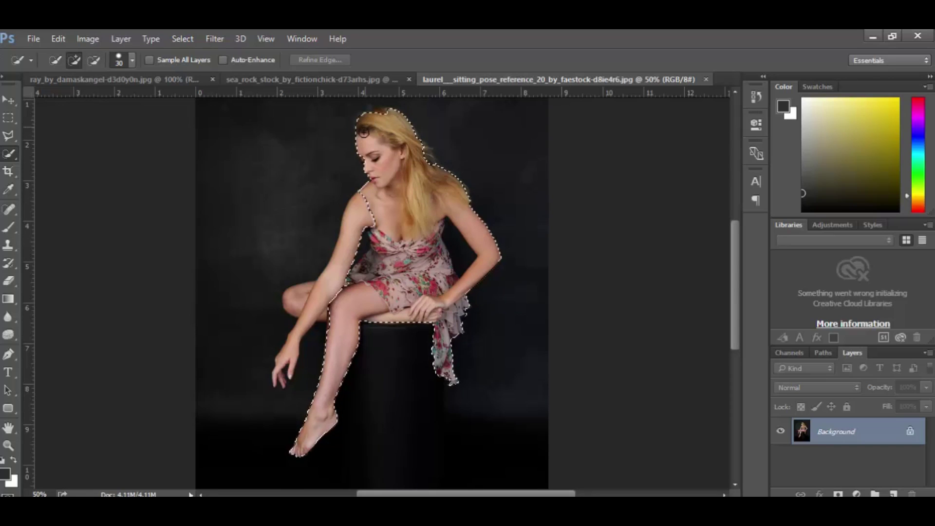
pyautogui.moveTo(368, 123); pyautogui.dragTo(389, 116)
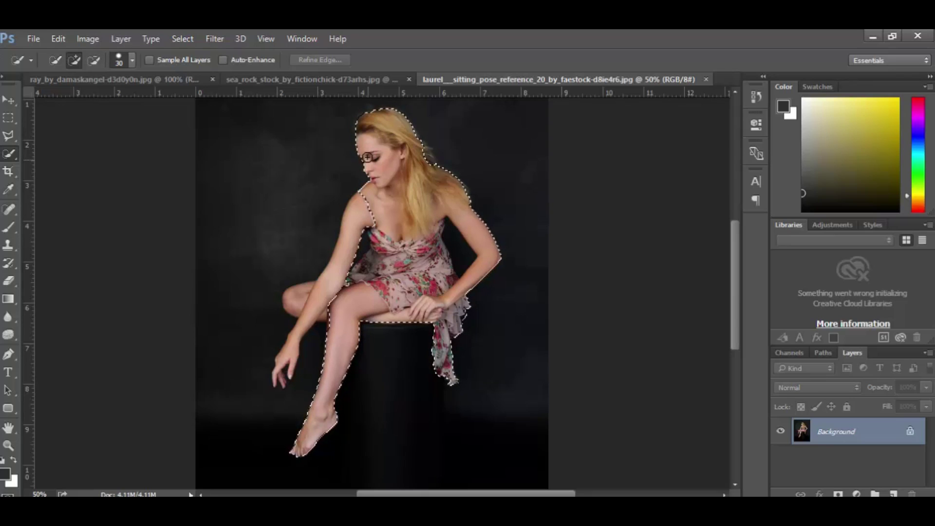
pyautogui.moveTo(369, 160); pyautogui.dragTo(357, 162)
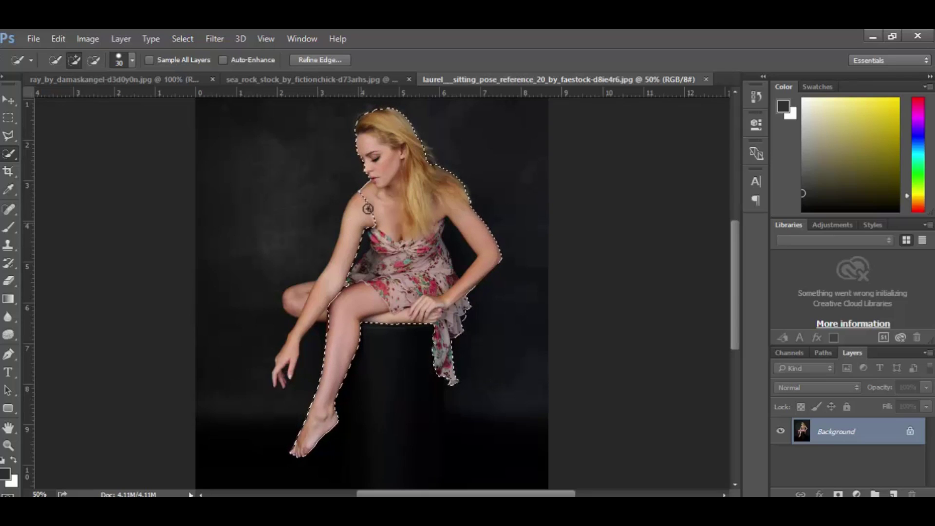
pyautogui.moveTo(364, 211); pyautogui.dragTo(352, 298)
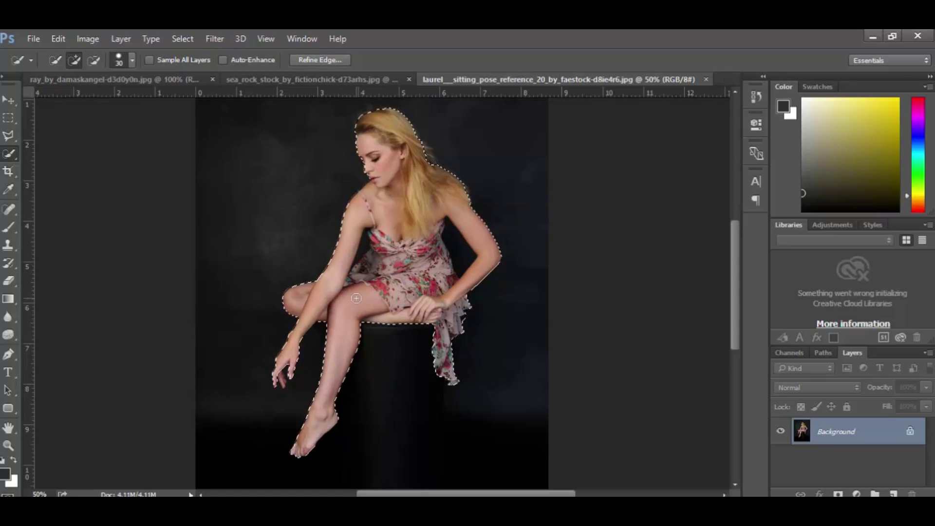
# Zoom in on her face and add the hair at the crown to the selection.
pyautogui.click(13, 445)
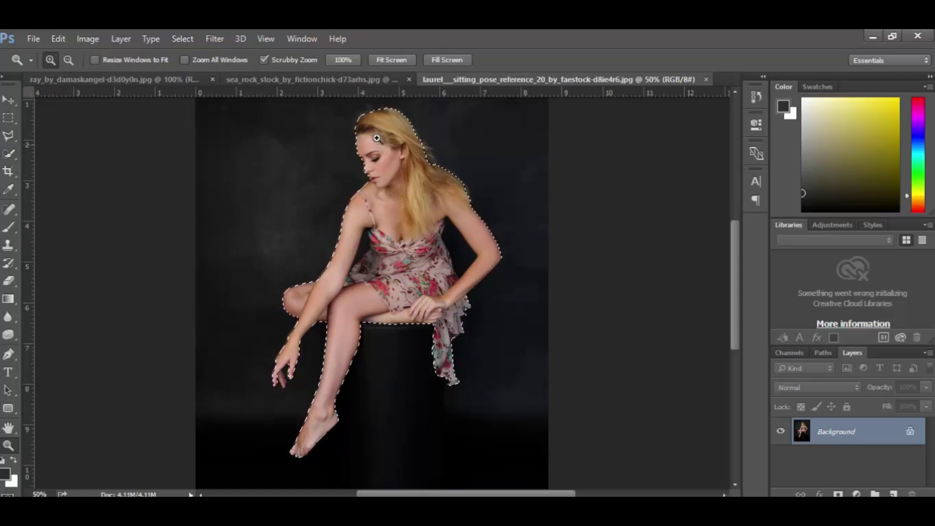
pyautogui.click(369, 166)
pyautogui.click(369, 166)
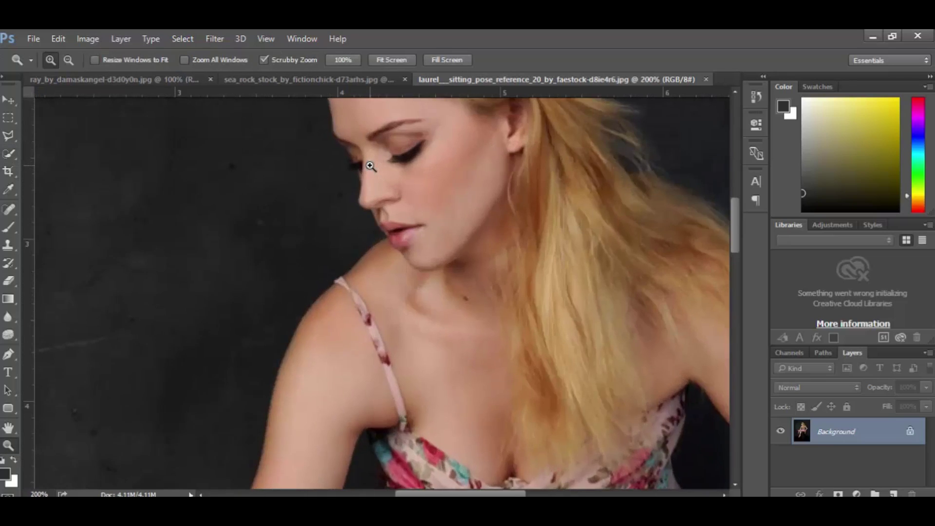
pyautogui.moveTo(365, 161); pyautogui.dragTo(416, 272)
pyautogui.click(8, 154)
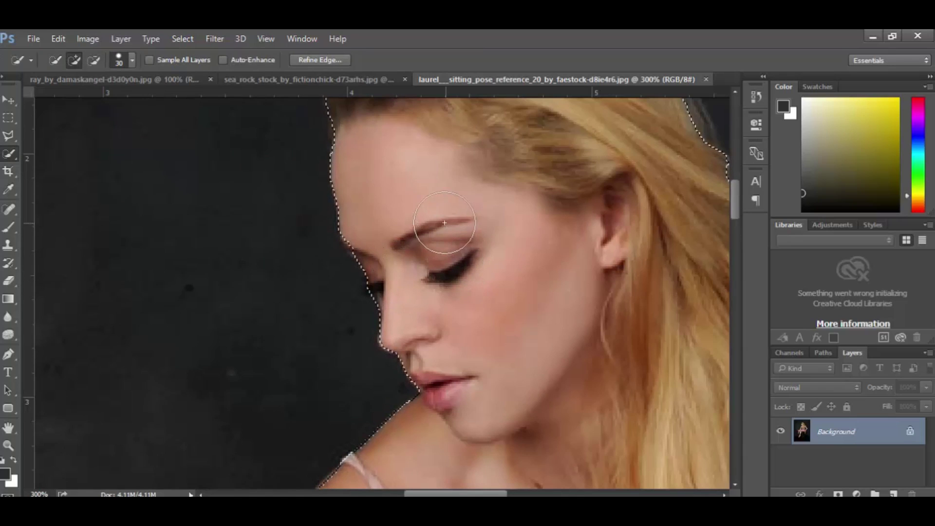
pyautogui.moveTo(542, 184); pyautogui.dragTo(371, 332)
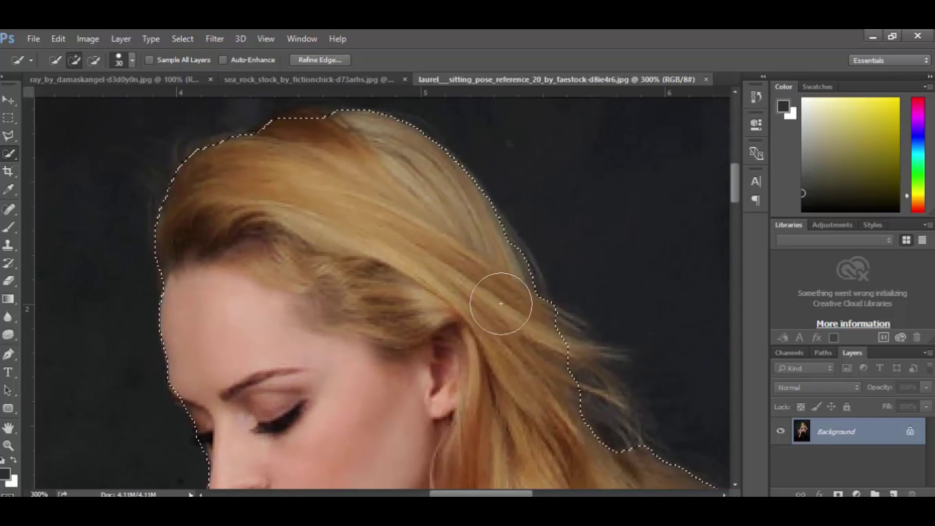
pyautogui.moveTo(313, 135)
pyautogui.mouseDown()
pyautogui.moveTo(322, 139)
pyautogui.moveTo(225, 166)
pyautogui.mouseUp()
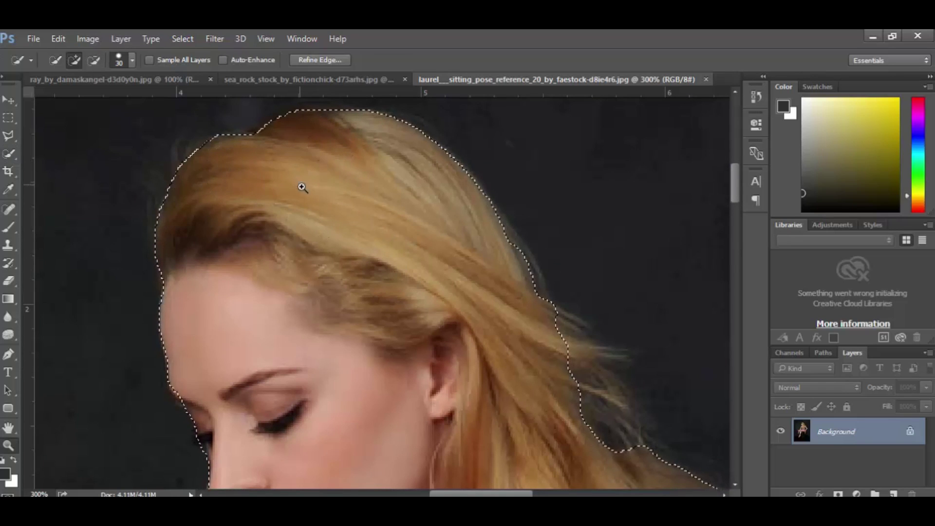
pyautogui.hotkey('ctrl', 'd')
pyautogui.press('z')
pyautogui.keyDown('alt'); pyautogui.click(317, 202); pyautogui.keyUp('alt')
pyautogui.keyDown('alt'); pyautogui.click(340, 231); pyautogui.keyUp('alt')
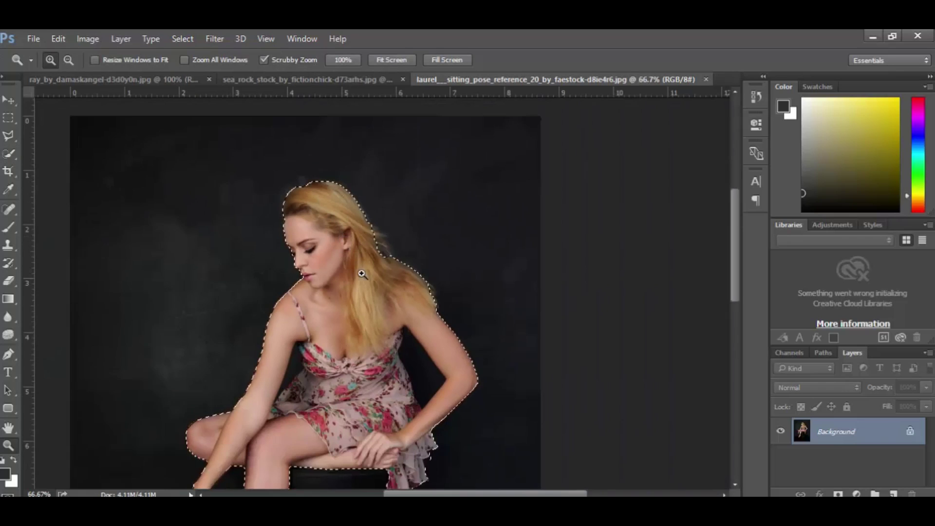
# Alt-brush the dark gaps beside her arm to subtract them from the selection.
pyautogui.moveTo(453, 240); pyautogui.dragTo(499, 192)
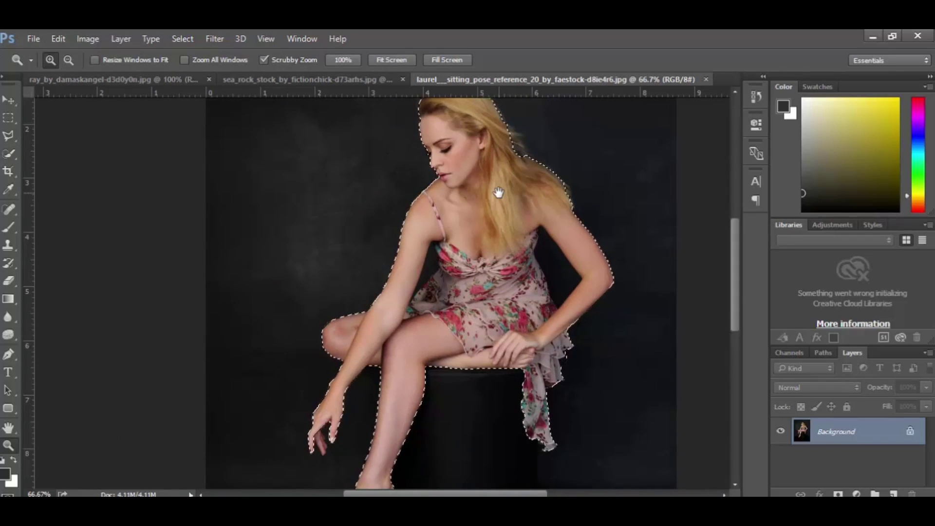
pyautogui.click(9, 153)
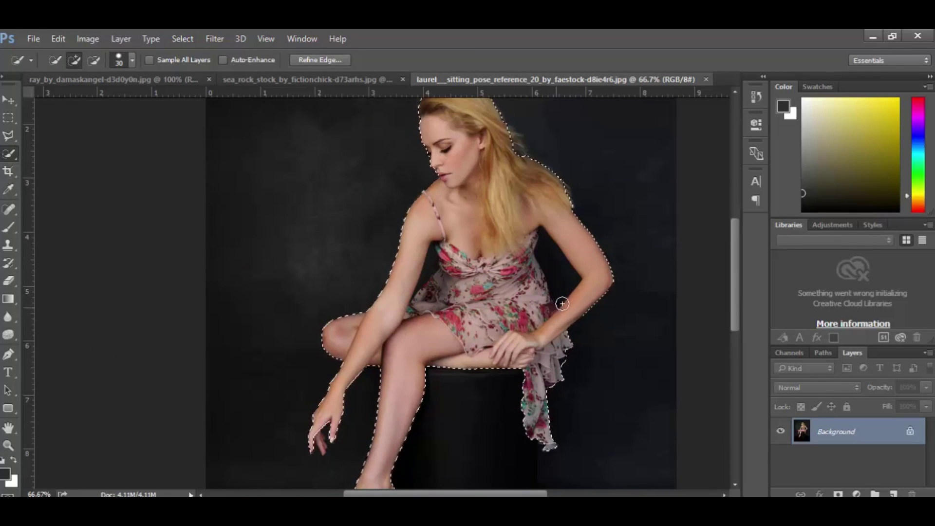
pyautogui.press('alt')
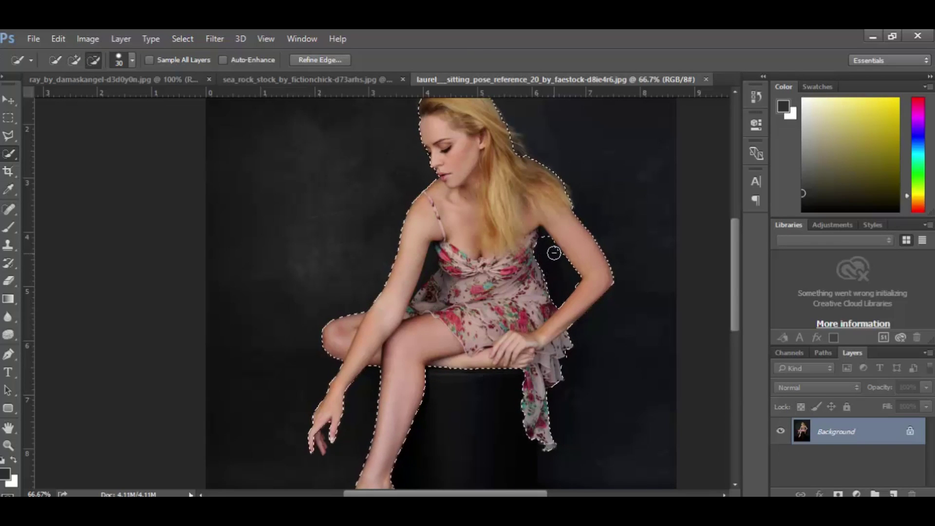
pyautogui.press('alt')
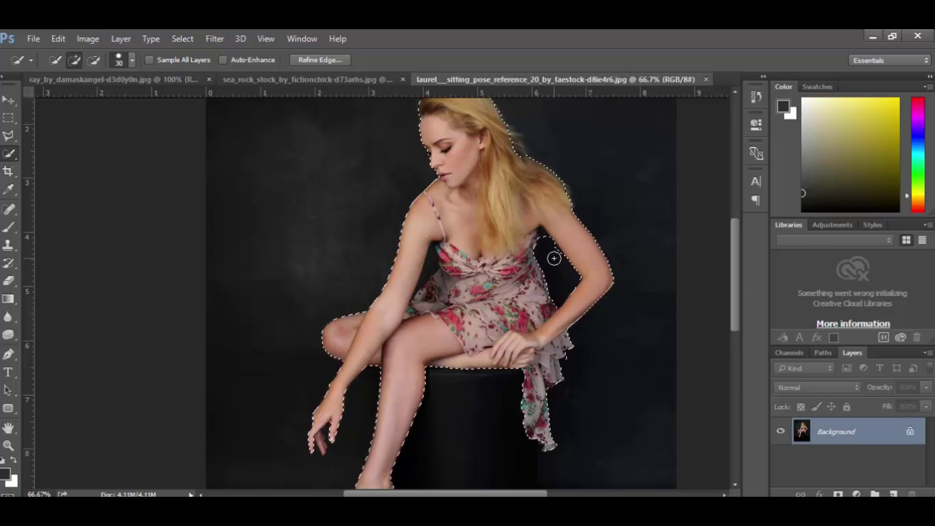
pyautogui.press('alt')
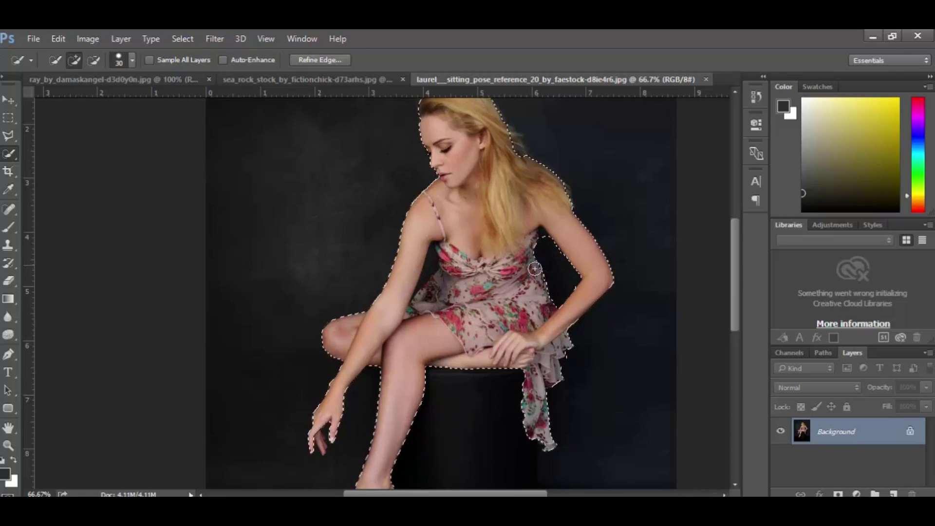
pyautogui.moveTo(432, 267); pyautogui.dragTo(436, 278)
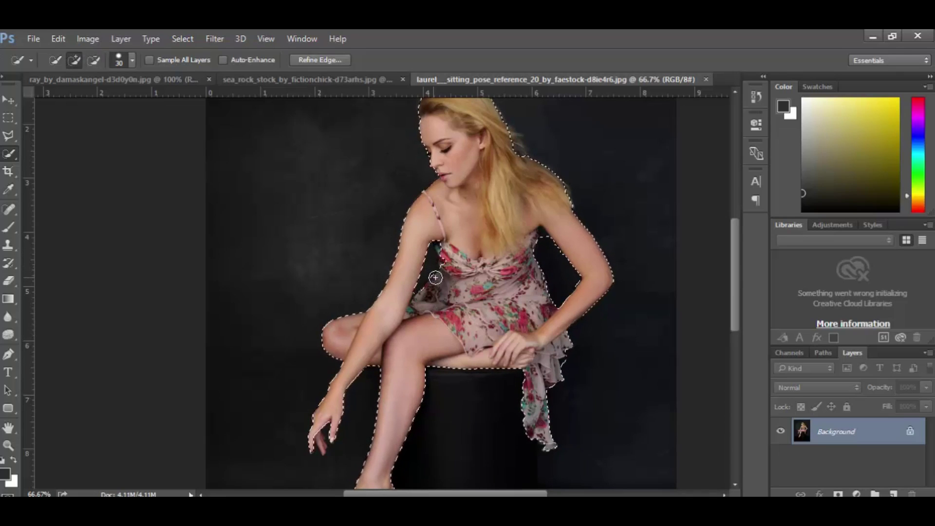
pyautogui.moveTo(440, 247); pyautogui.dragTo(444, 250)
pyautogui.press('z')
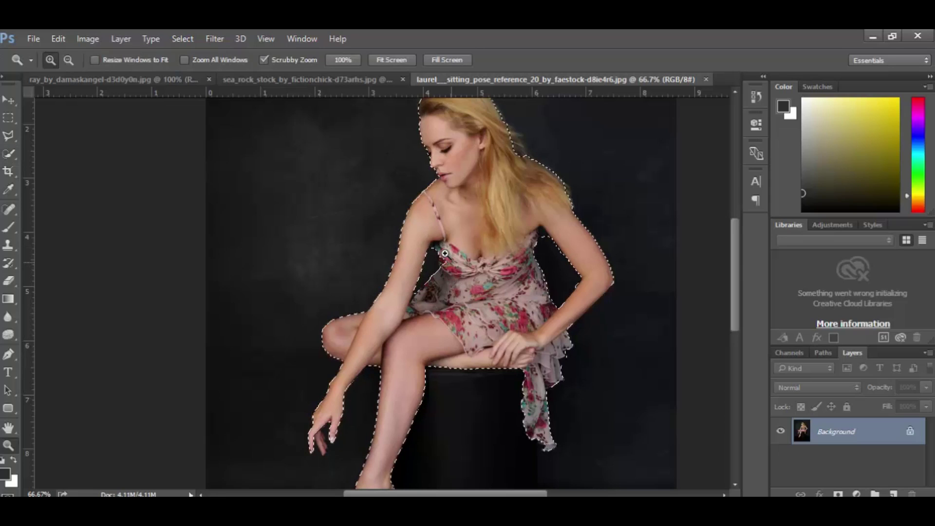
pyautogui.click(452, 274)
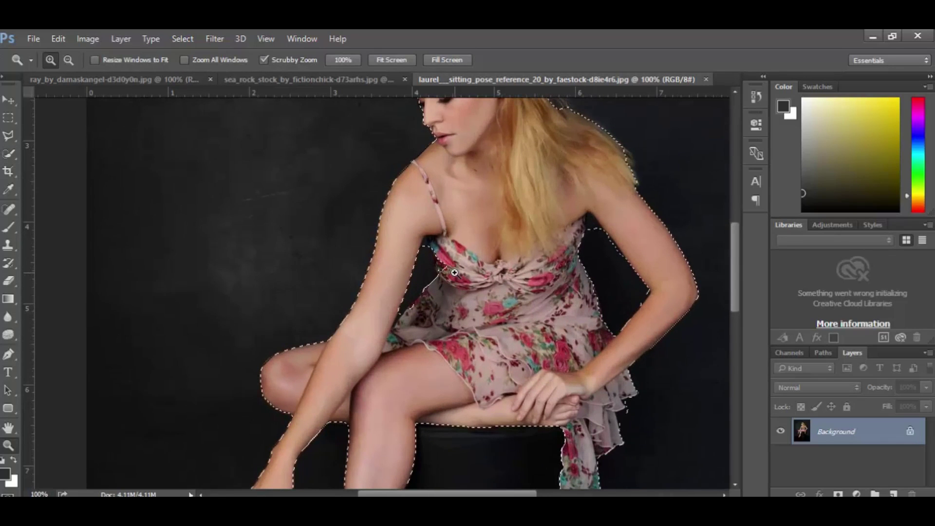
# At the near armpit, remove the dark gap and add the dress edge to the selection.
pyautogui.click(500, 249)
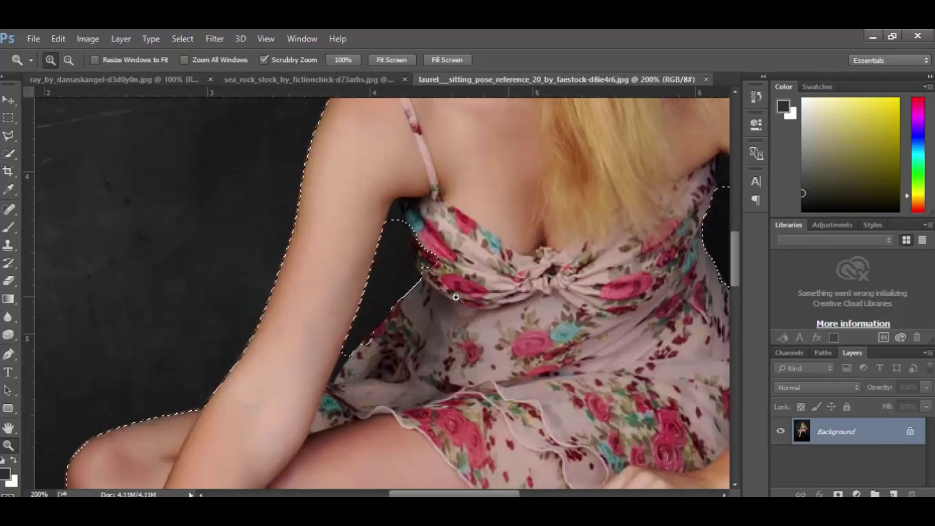
pyautogui.click(14, 159)
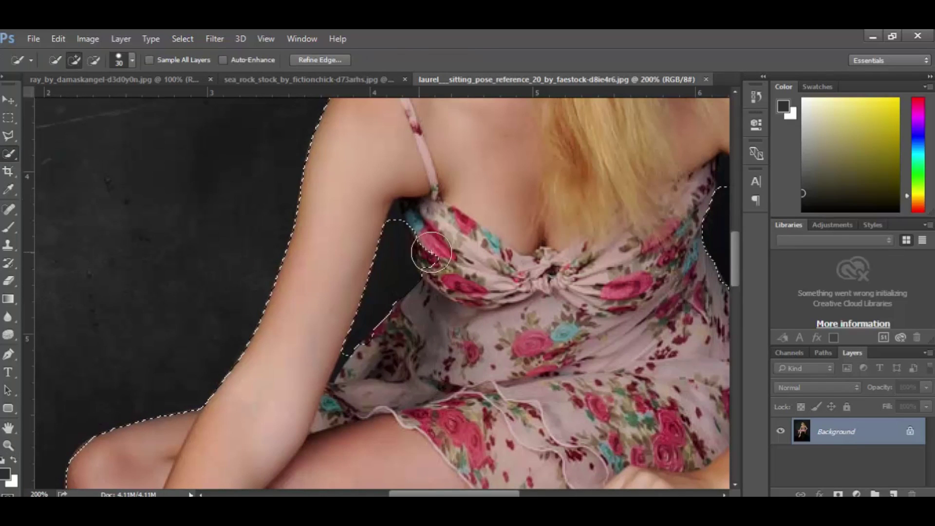
pyautogui.keyDown('alt'); pyautogui.click(436, 250); pyautogui.keyUp('alt')
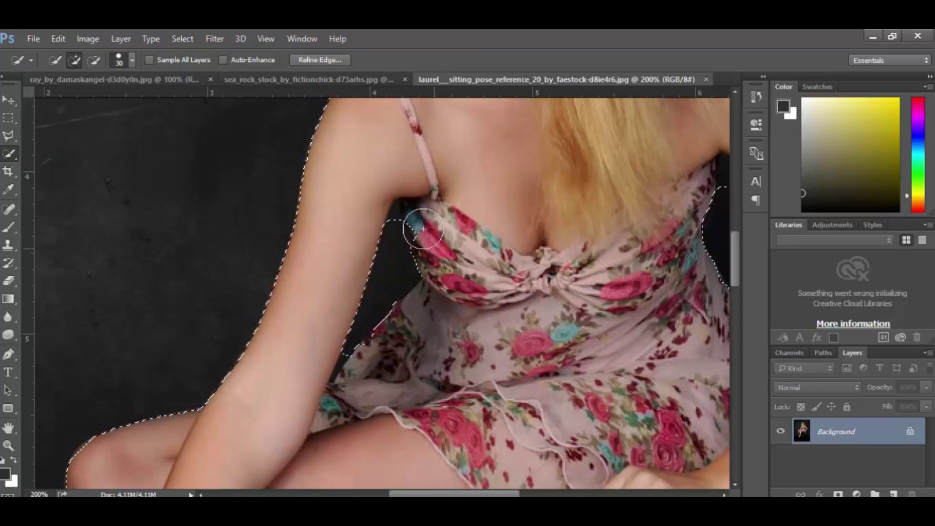
pyautogui.click(428, 232)
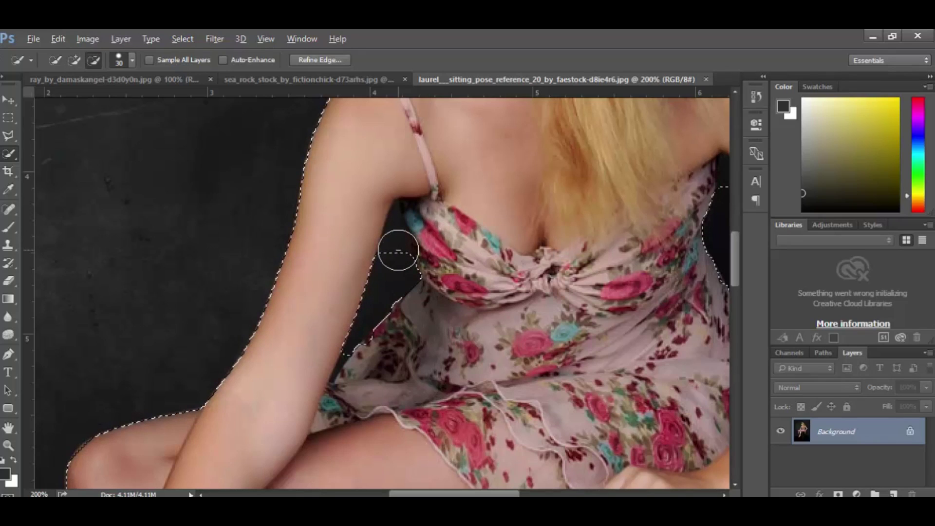
pyautogui.keyDown('alt'); pyautogui.click(414, 265); pyautogui.keyUp('alt')
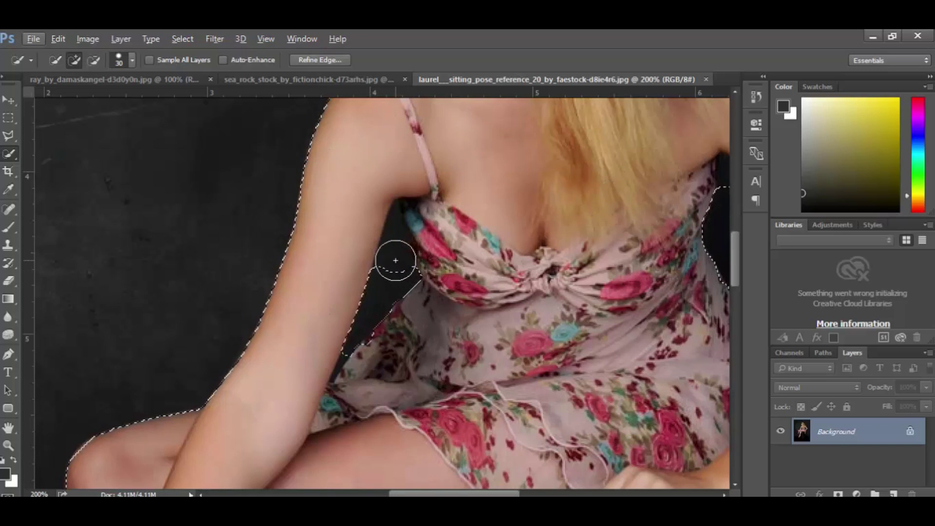
pyautogui.moveTo(395, 260)
pyautogui.mouseDown()
pyautogui.moveTo(389, 277)
pyautogui.moveTo(395, 247)
pyautogui.mouseUp()
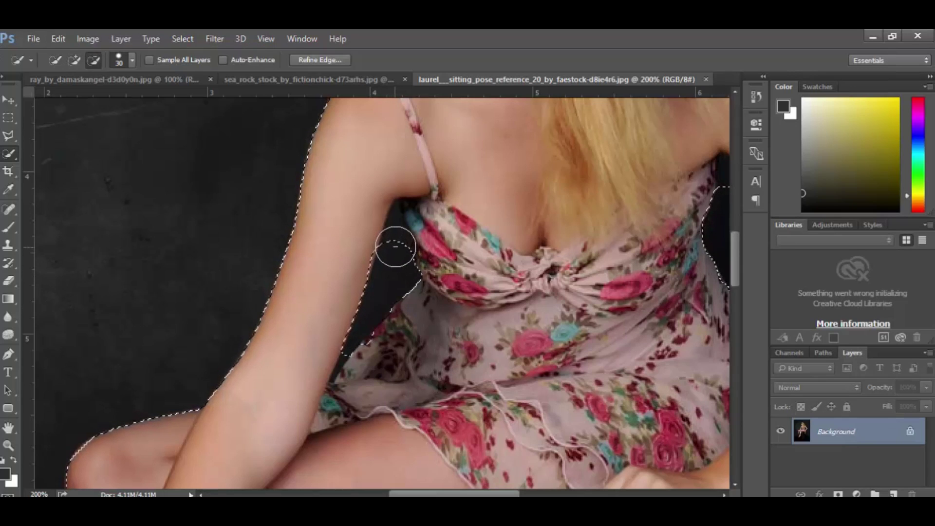
pyautogui.moveTo(422, 262); pyautogui.dragTo(431, 232)
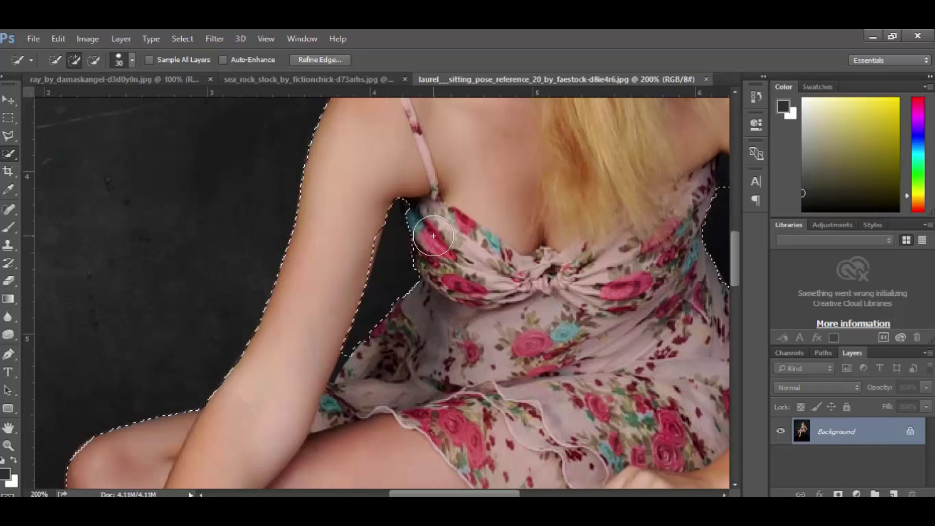
pyautogui.moveTo(432, 231); pyautogui.dragTo(429, 233)
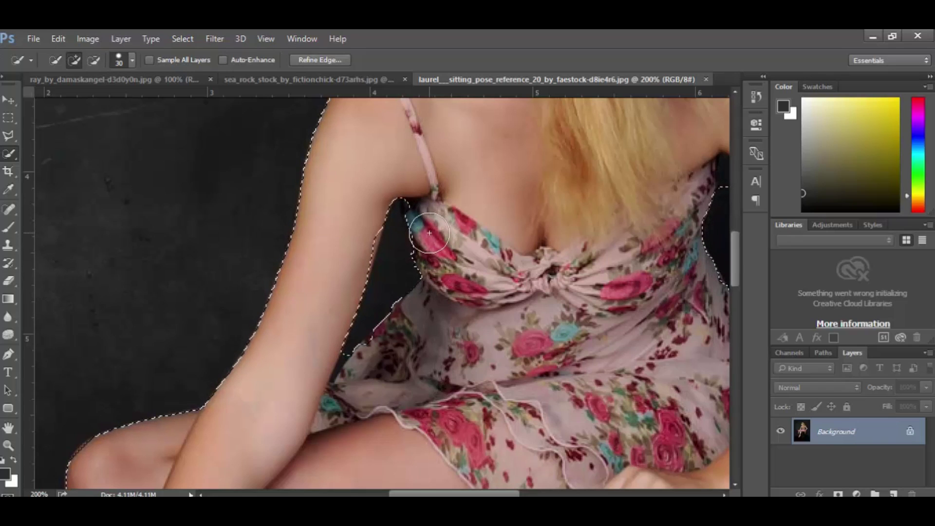
# On the other arm, add the dress edge, Alt-subtract the armpit gap, then add a layer mask.
pyautogui.scroll(2, 501, 246)
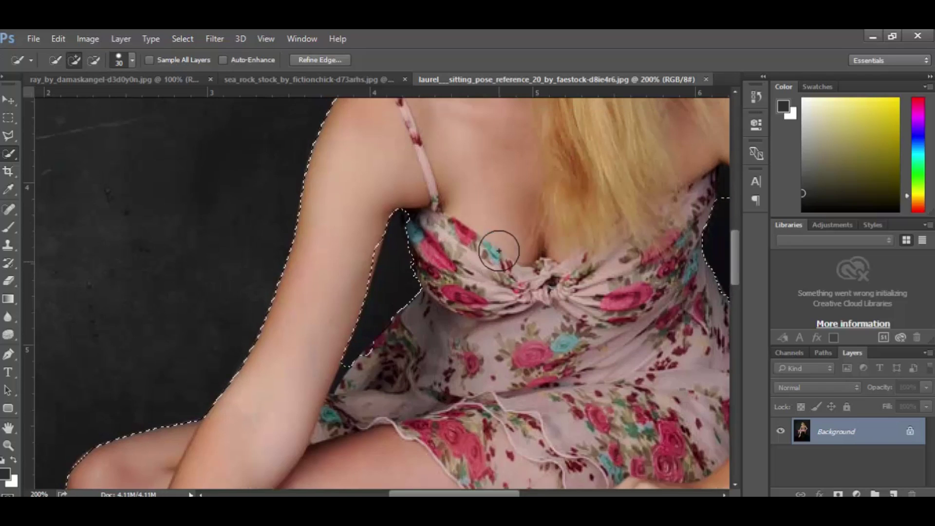
pyautogui.moveTo(669, 217); pyautogui.dragTo(455, 225)
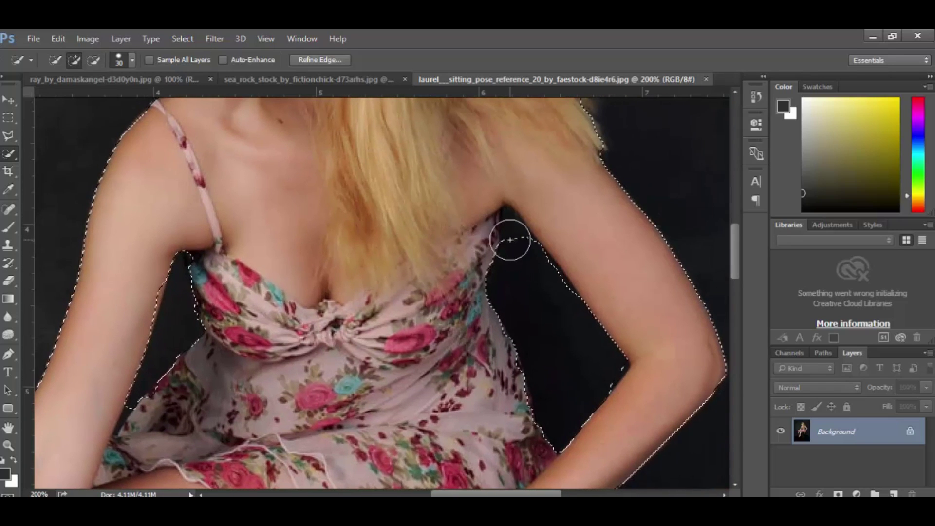
pyautogui.moveTo(513, 241); pyautogui.dragTo(518, 244)
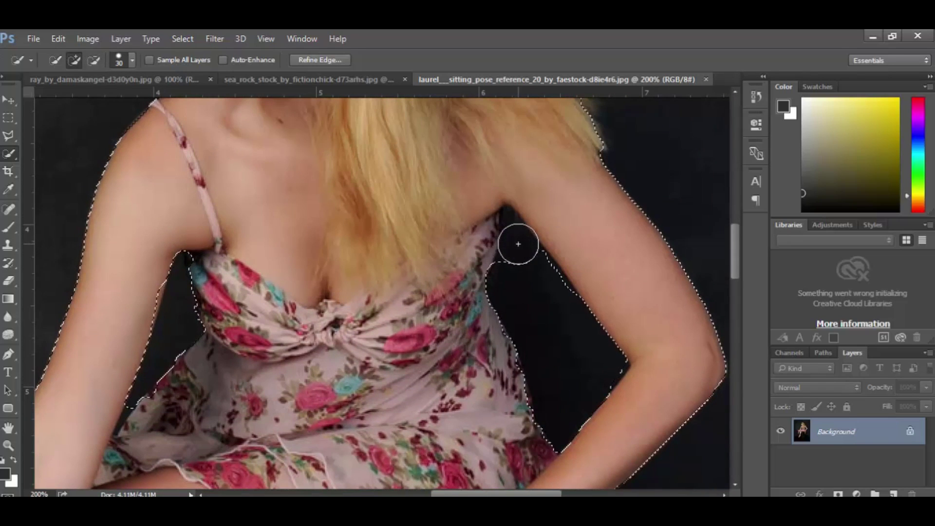
pyautogui.press('alt')
pyautogui.moveTo(518, 250)
pyautogui.mouseDown()
pyautogui.moveTo(588, 357)
pyautogui.moveTo(604, 366)
pyautogui.mouseUp()
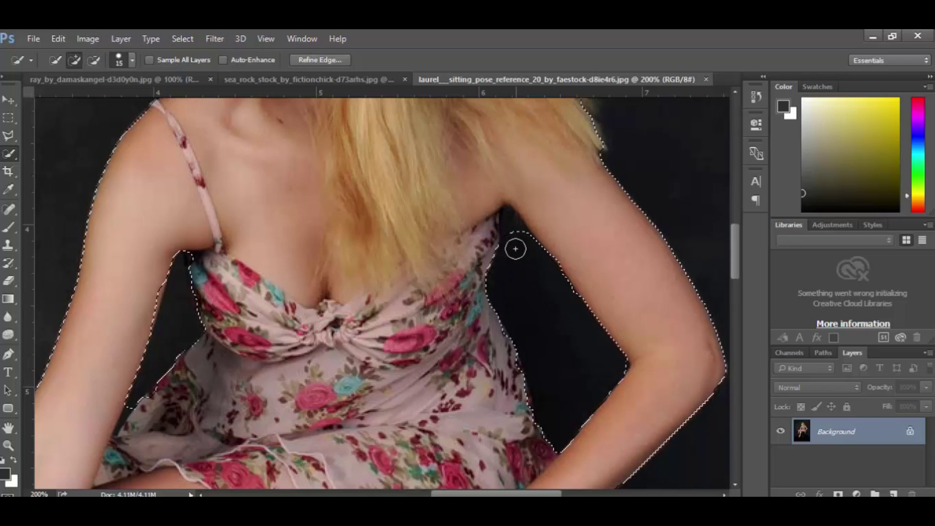
pyautogui.moveTo(513, 247); pyautogui.dragTo(512, 234)
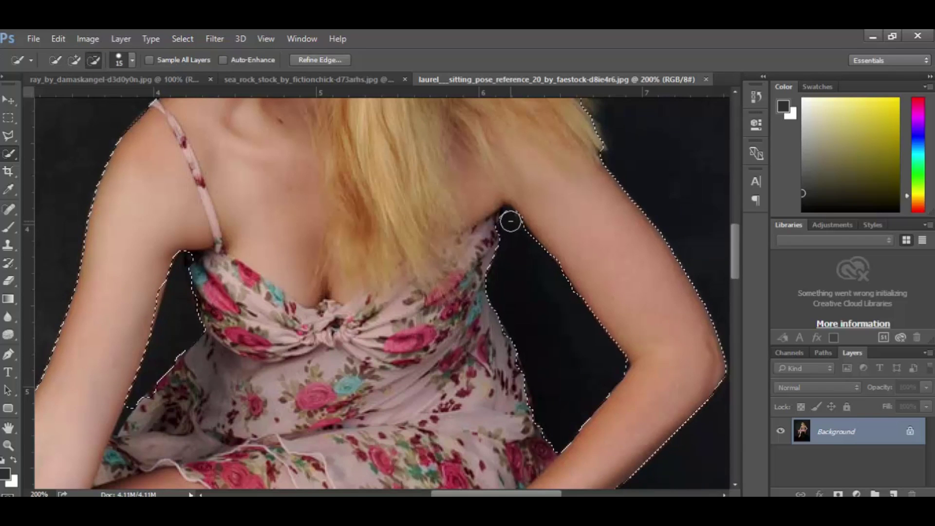
pyautogui.press('alt')
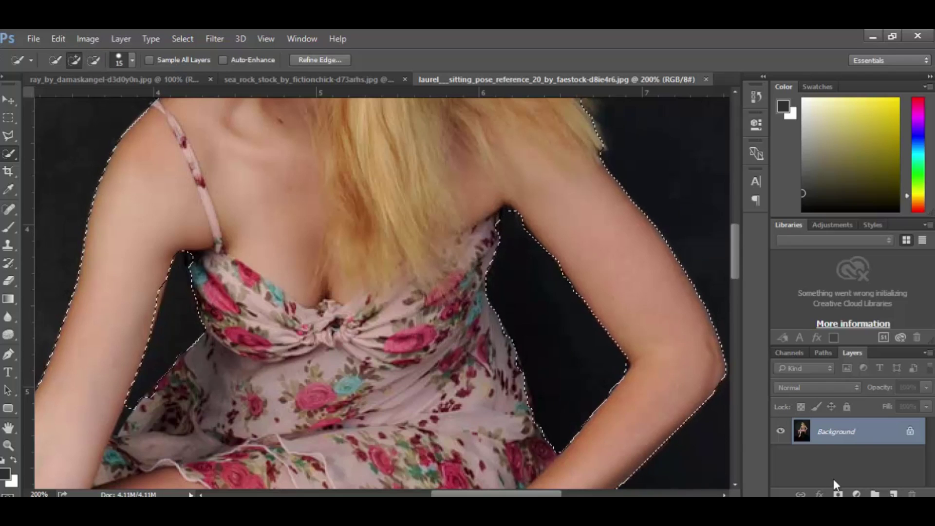
pyautogui.click(838, 494)
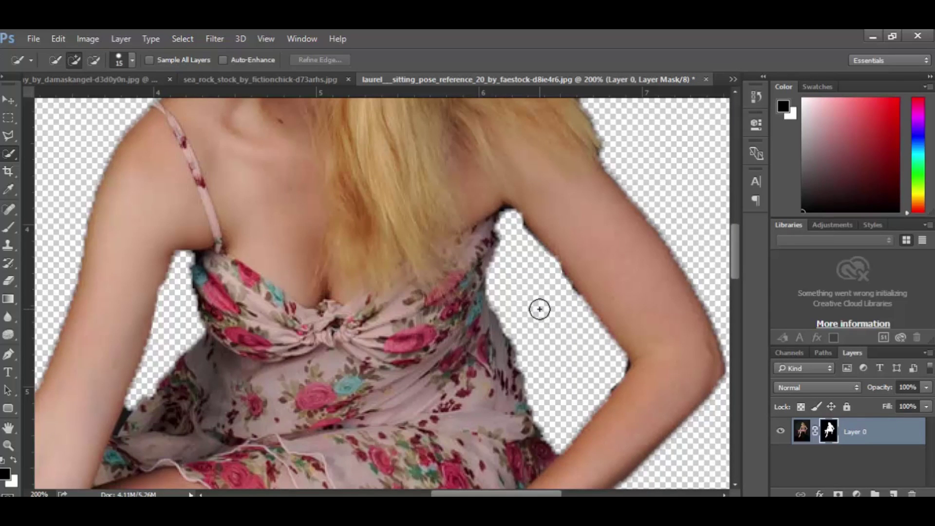
# Erase the dark skin fringe along the woman's inner arm on the layer pixels.
pyautogui.press('e')
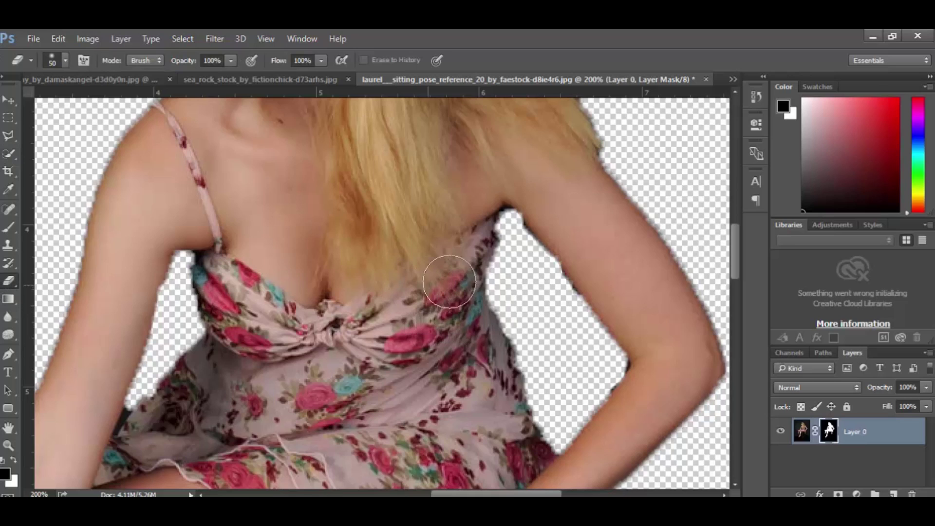
pyautogui.click(517, 255)
pyautogui.hotkey('ctrl', 'z')
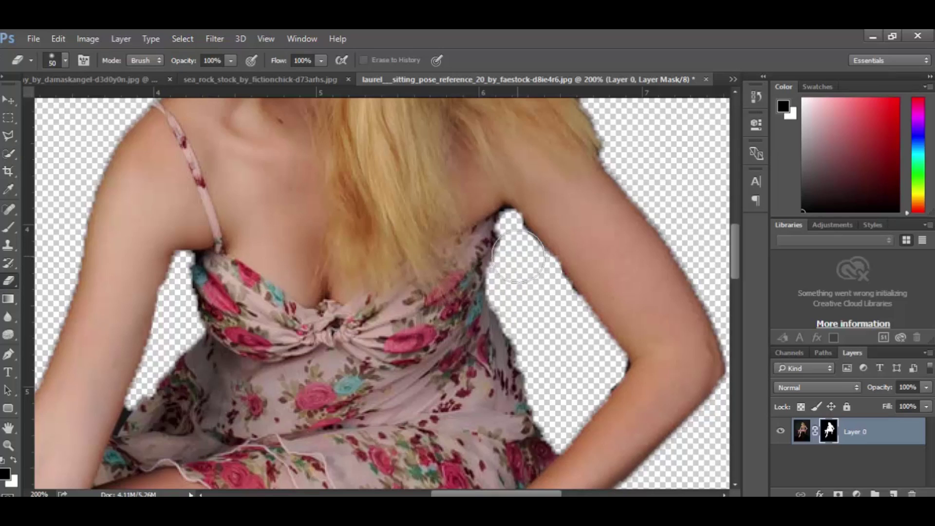
pyautogui.click(801, 431)
pyautogui.moveTo(542, 289); pyautogui.dragTo(584, 355)
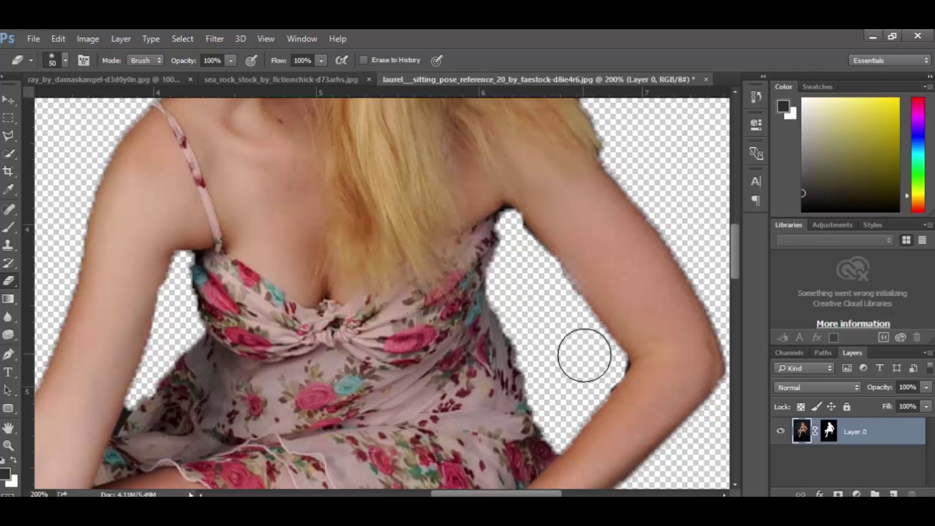
# Set a hard round 25 px eraser, load the woman's mask as a selection, and zoom out.
pyautogui.rightClick(545, 290)
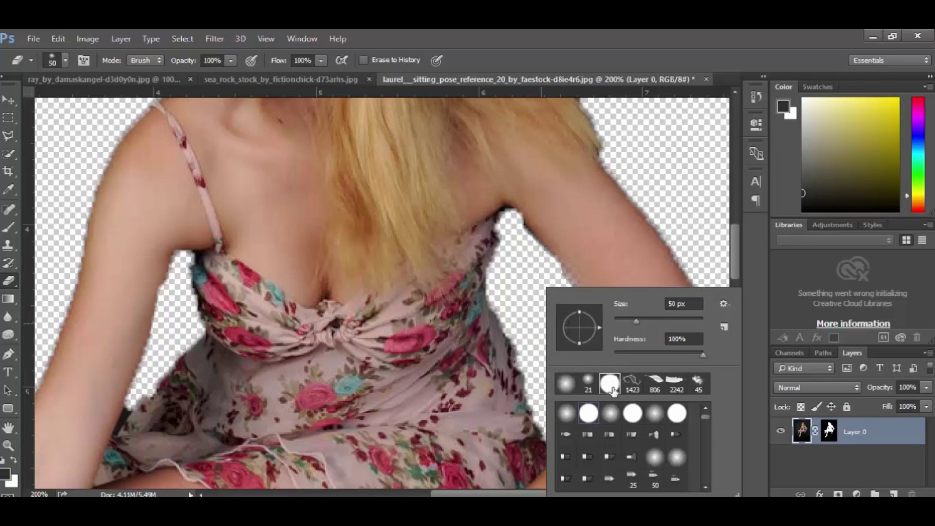
pyautogui.click(533, 282)
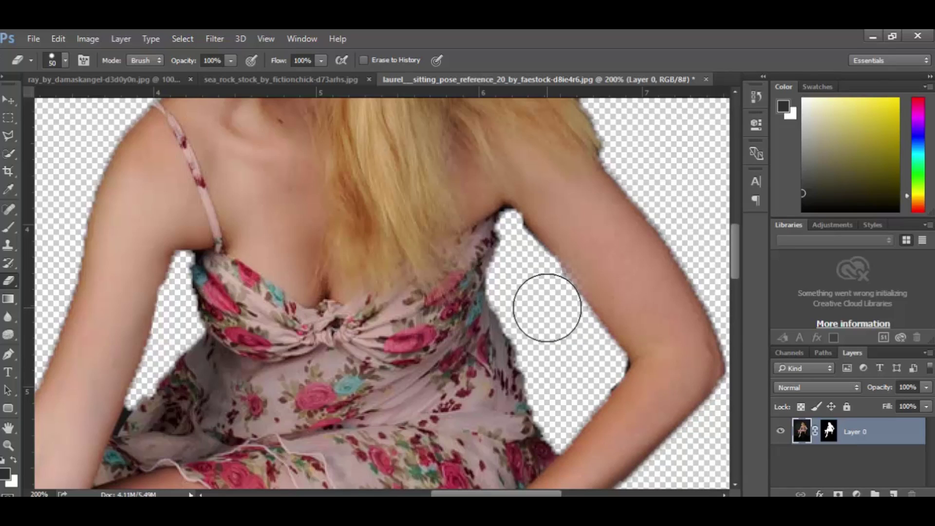
pyautogui.press('[')
pyautogui.press('[')
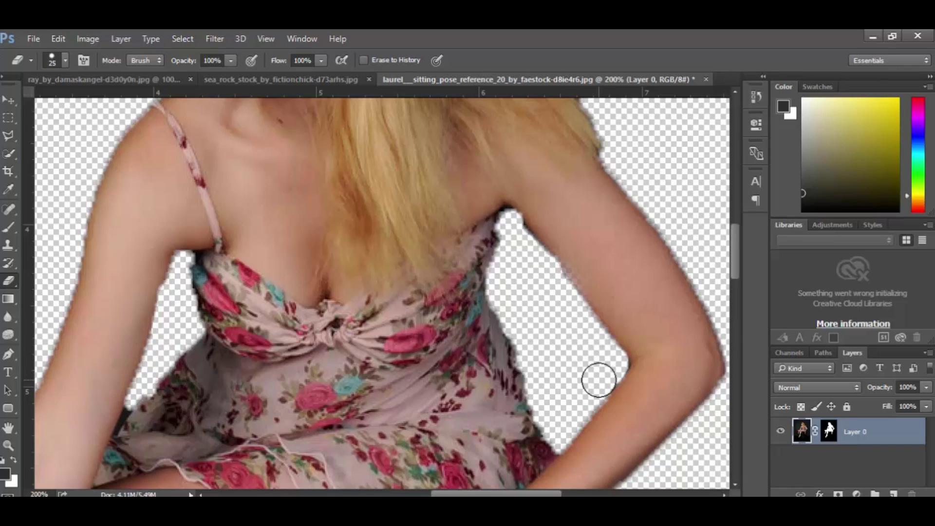
pyautogui.click(830, 436)
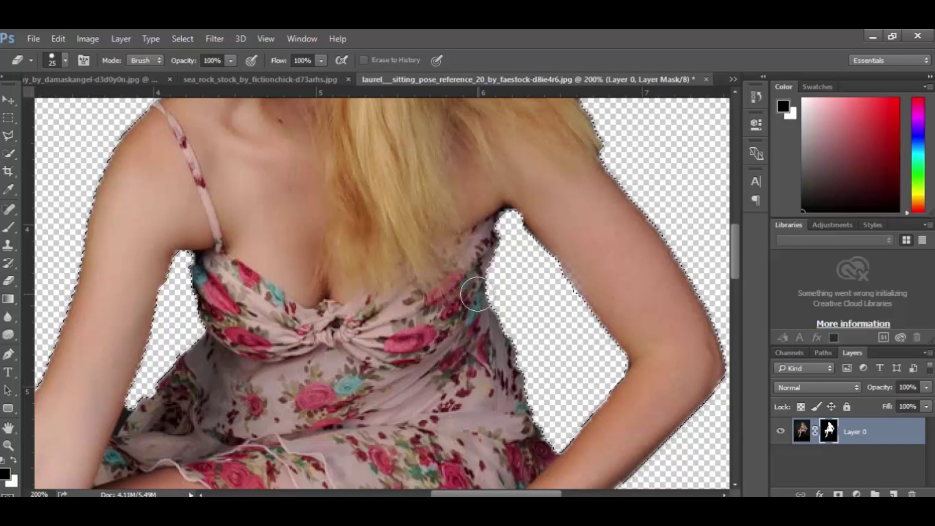
pyautogui.press('z')
pyautogui.moveTo(476, 294); pyautogui.dragTo(459, 276)
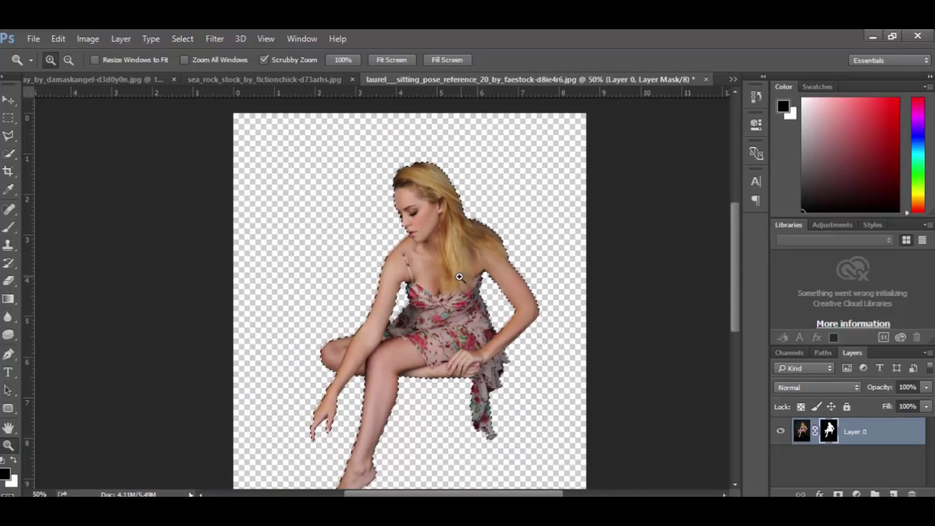
# Refine the selection edge with Shift Edge -31% and Smooth 16.
pyautogui.click(8, 155)
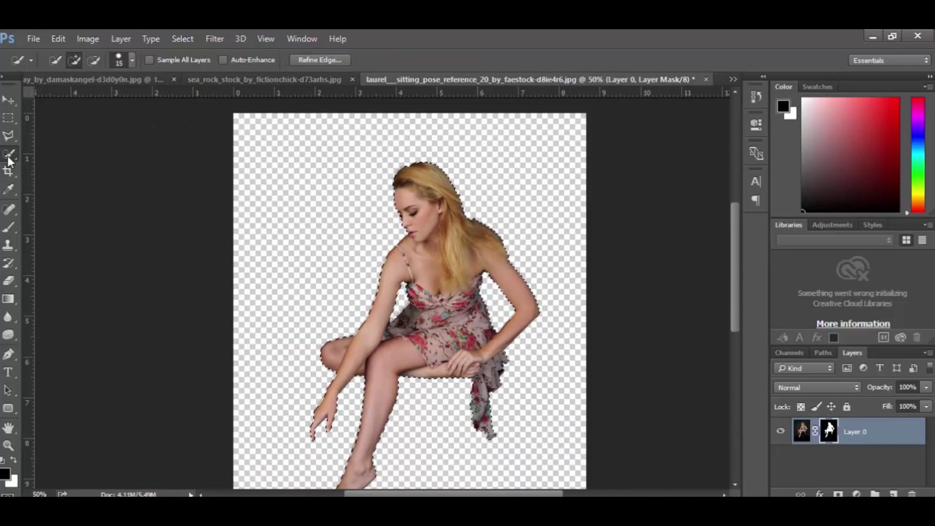
pyautogui.click(321, 61)
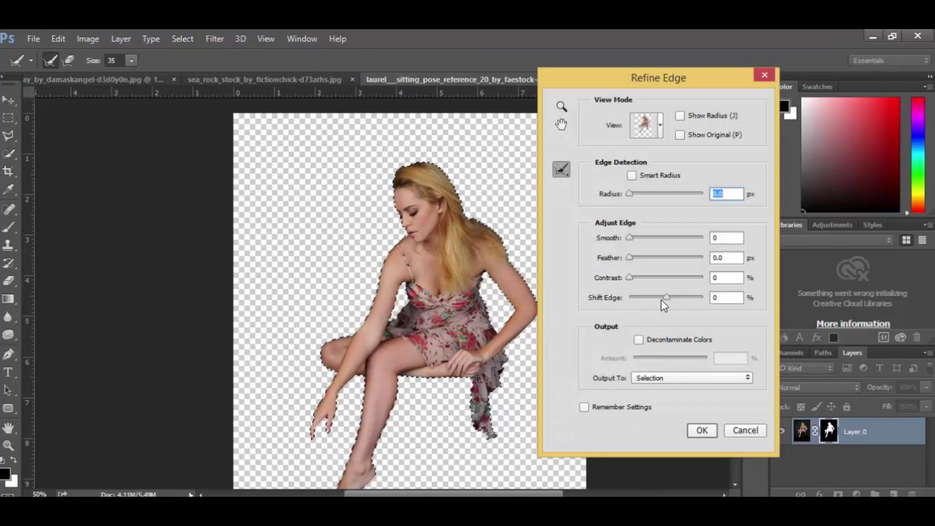
pyautogui.moveTo(665, 298); pyautogui.dragTo(656, 301)
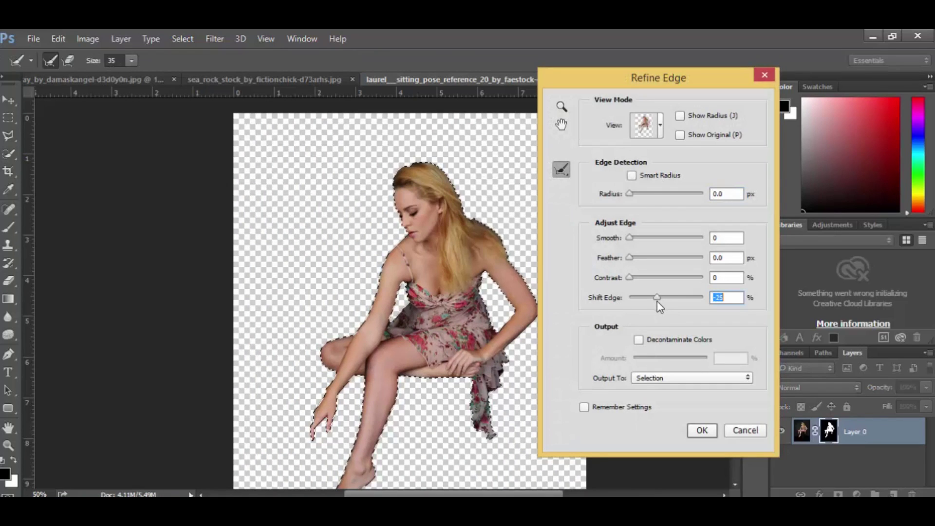
pyautogui.moveTo(657, 301); pyautogui.dragTo(655, 303)
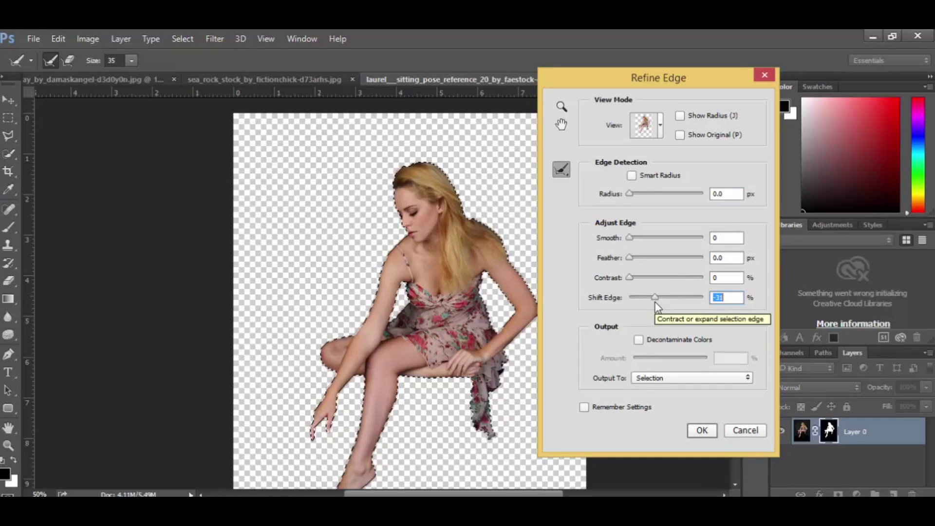
pyautogui.moveTo(633, 237); pyautogui.dragTo(641, 237)
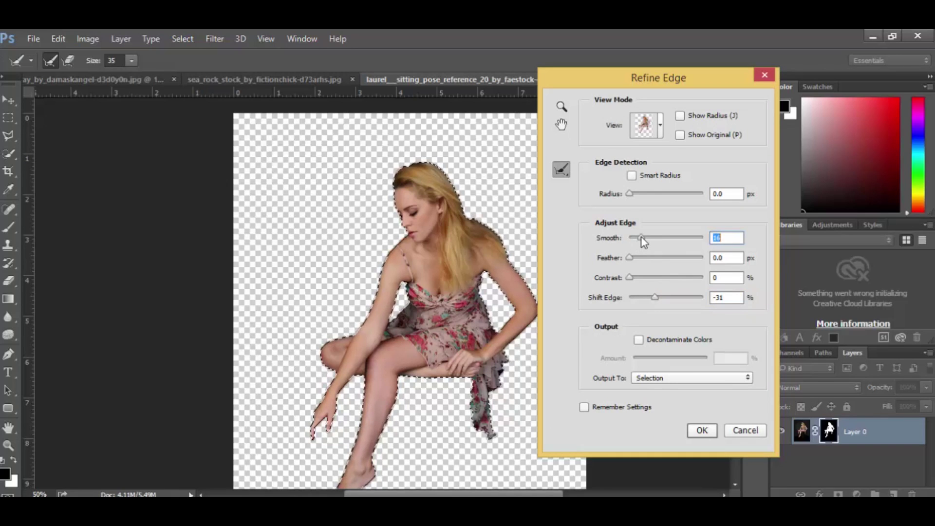
pyautogui.click(705, 429)
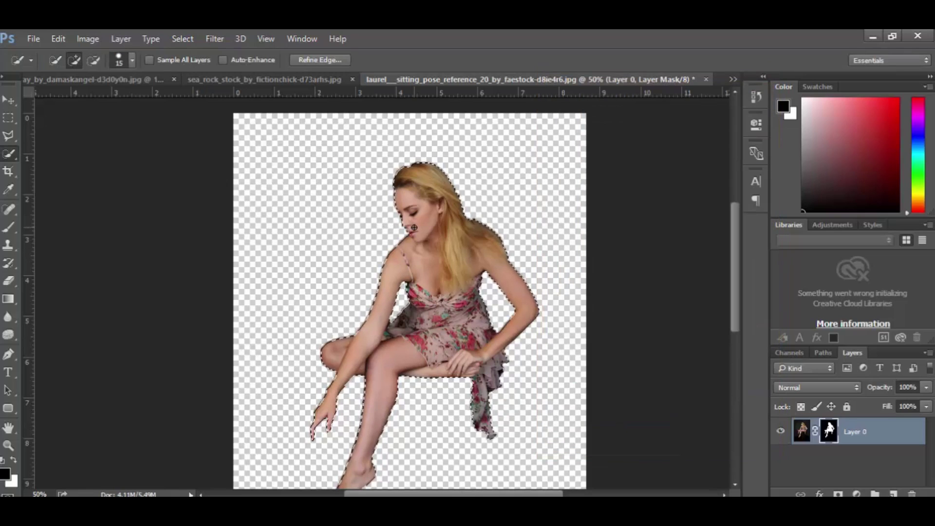
# Invert the selection to cover the background around the woman.
pyautogui.rightClick(416, 213)
pyautogui.click(444, 233)
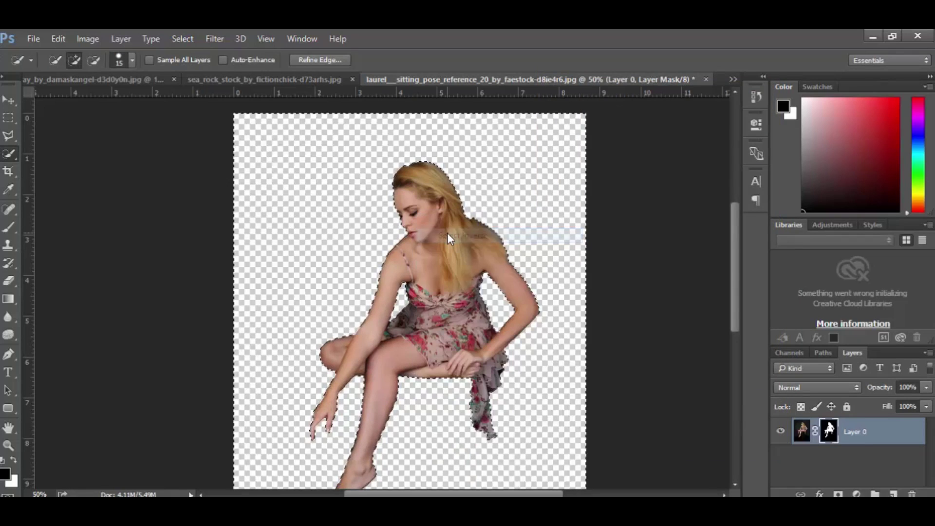
pyautogui.press('z')
pyautogui.click(446, 230)
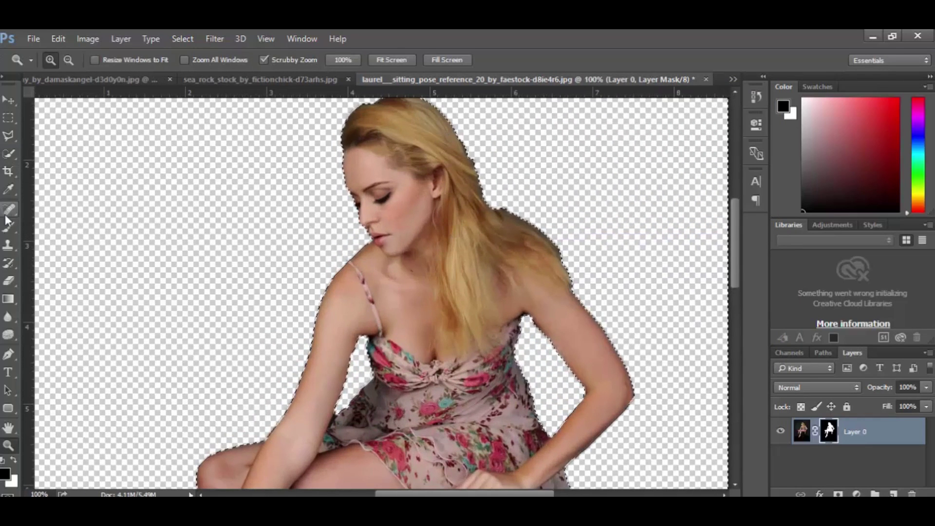
# Switch to the Eraser, test and undo a hair-edge stroke, and target the layer pixels.
pyautogui.click(9, 281)
pyautogui.moveTo(455, 117); pyautogui.dragTo(481, 201)
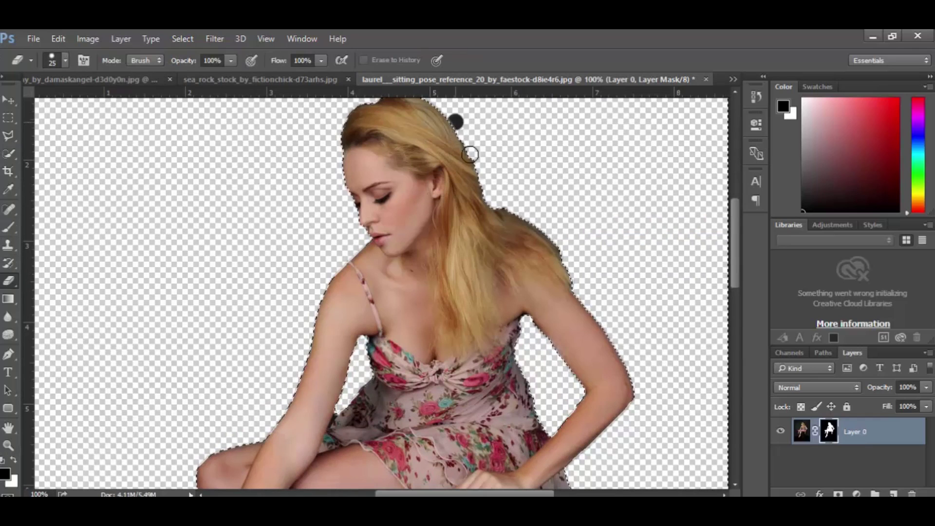
pyautogui.hotkey('ctrl', 'z')
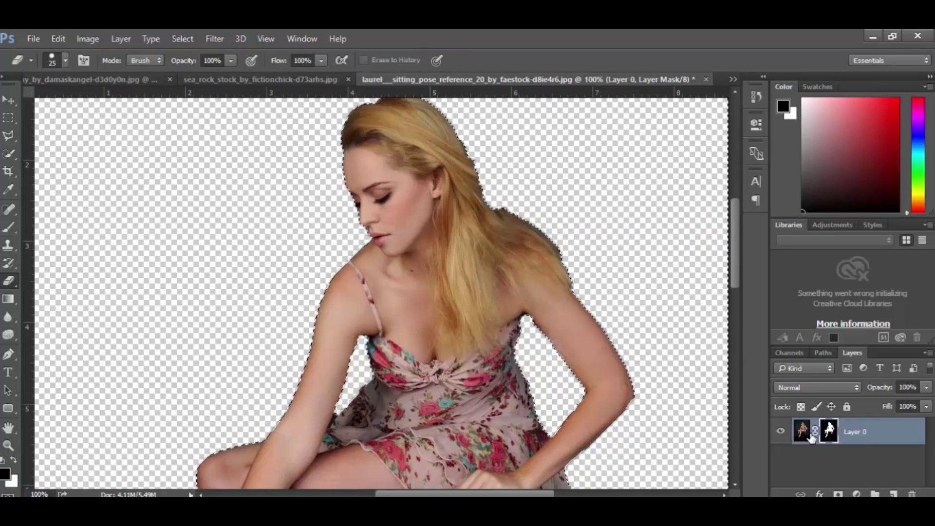
pyautogui.hotkey('ctrl', '2')
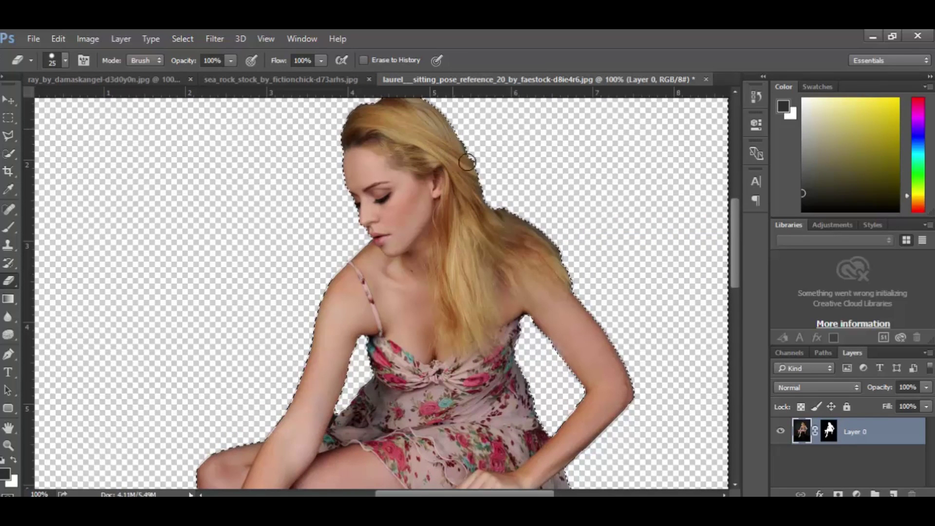
# Enlarge the eraser to 68 px and clean leftover edges down to the legs and feet.
pyautogui.rightClick(519, 209)
pyautogui.moveTo(613, 244); pyautogui.dragTo(622, 244)
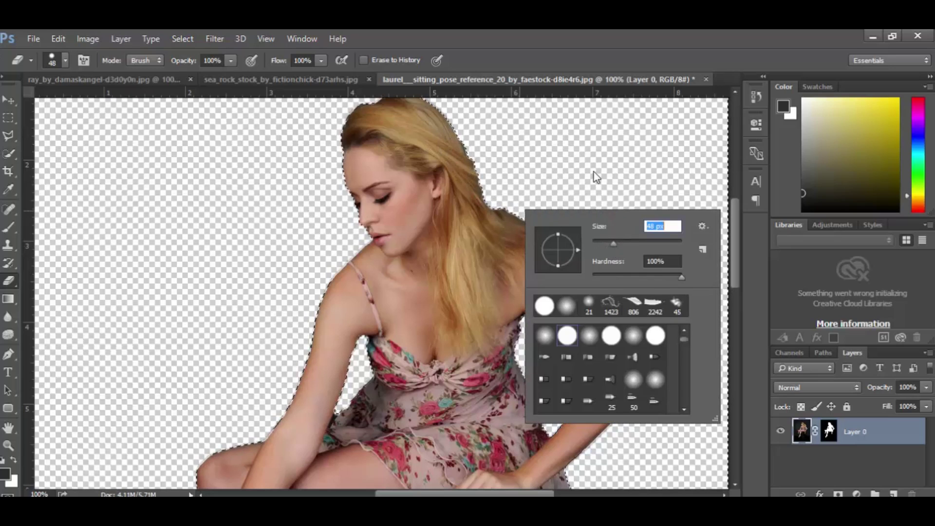
pyautogui.click(586, 183)
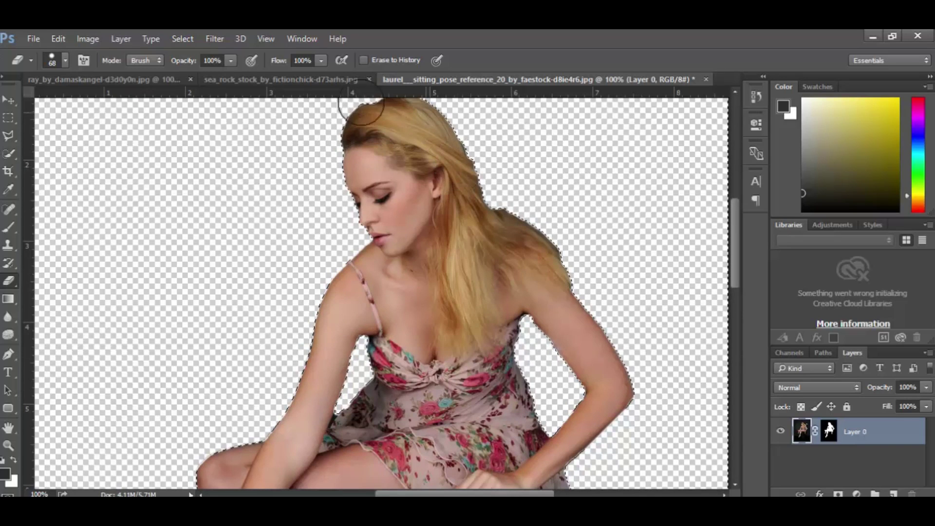
pyautogui.scroll(-5, 390, 199)
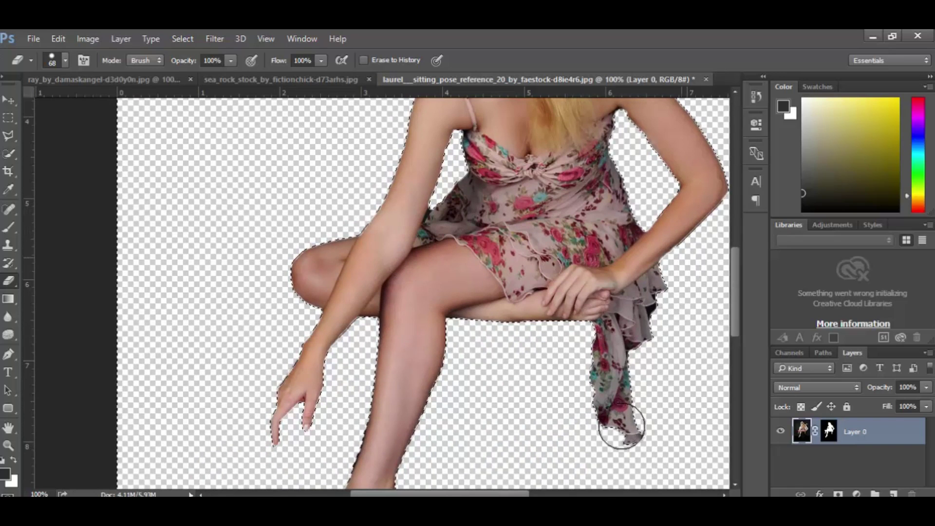
pyautogui.moveTo(482, 361); pyautogui.dragTo(462, 214)
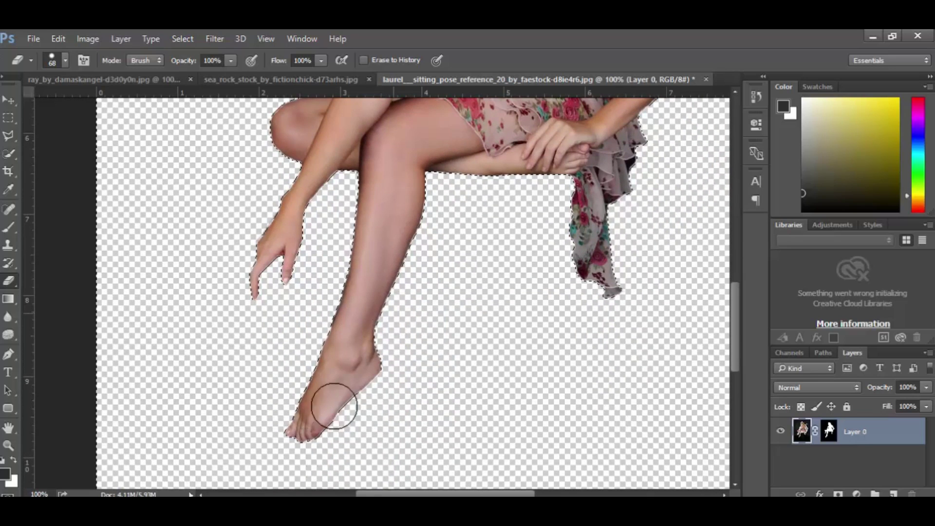
pyautogui.press('z')
pyautogui.keyDown('alt'); pyautogui.click(368, 264); pyautogui.keyUp('alt')
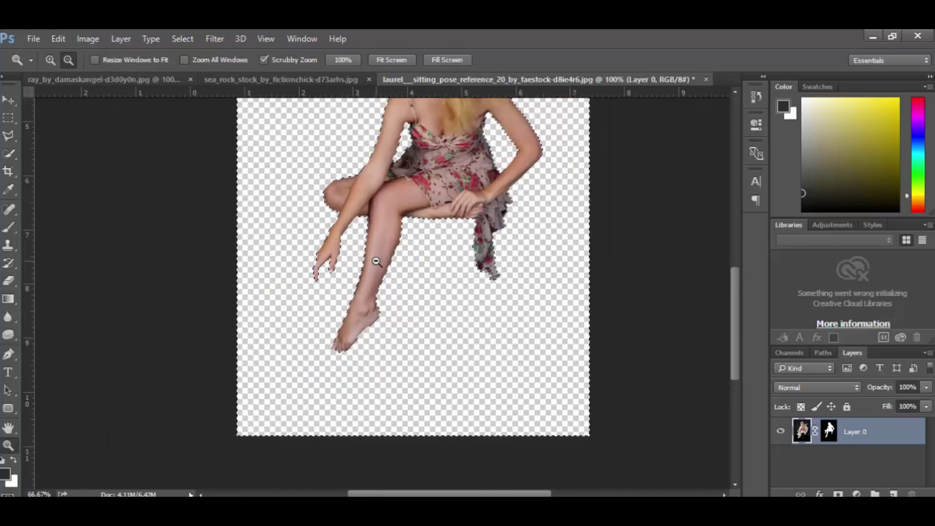
# Deselect the cut-out woman and drag her layer onto the sea_rock document tab.
pyautogui.keyDown('alt'); pyautogui.click(377, 259); pyautogui.keyUp('alt')
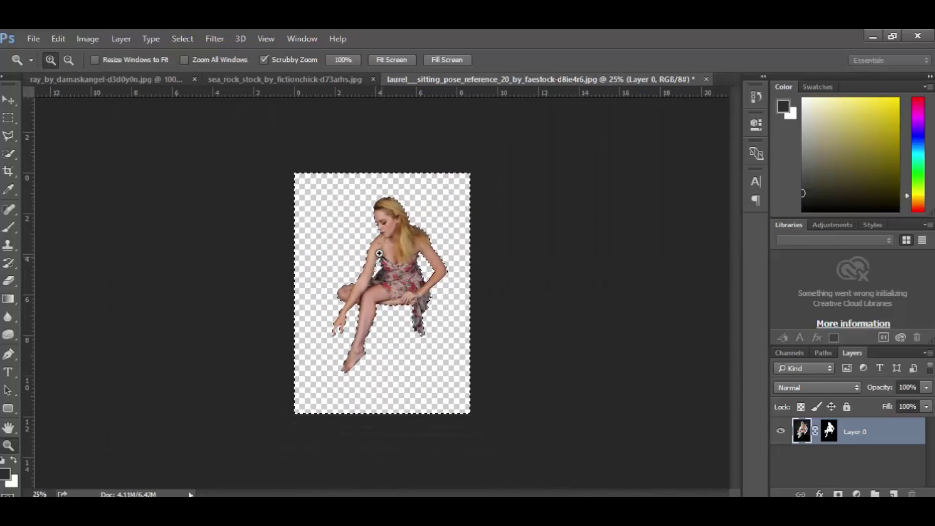
pyautogui.click(8, 136)
pyautogui.rightClick(382, 212)
pyautogui.click(407, 226)
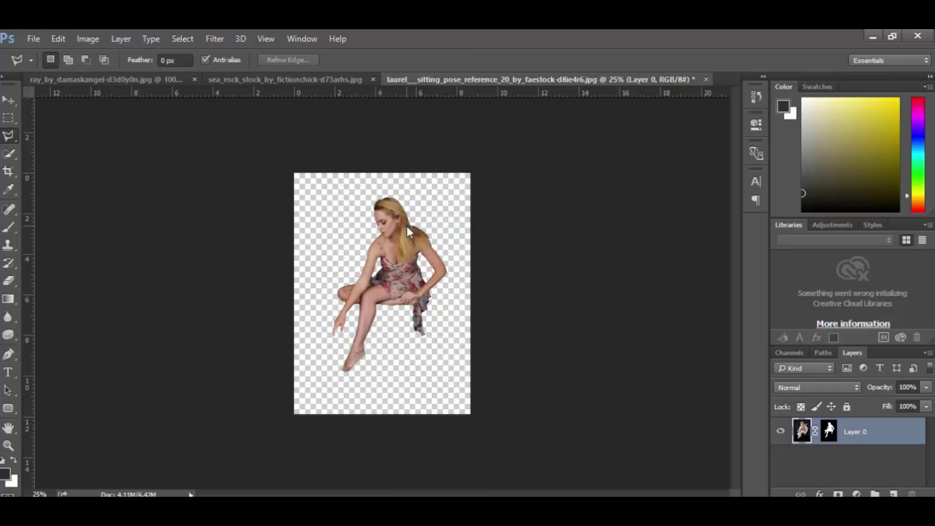
pyautogui.click(8, 101)
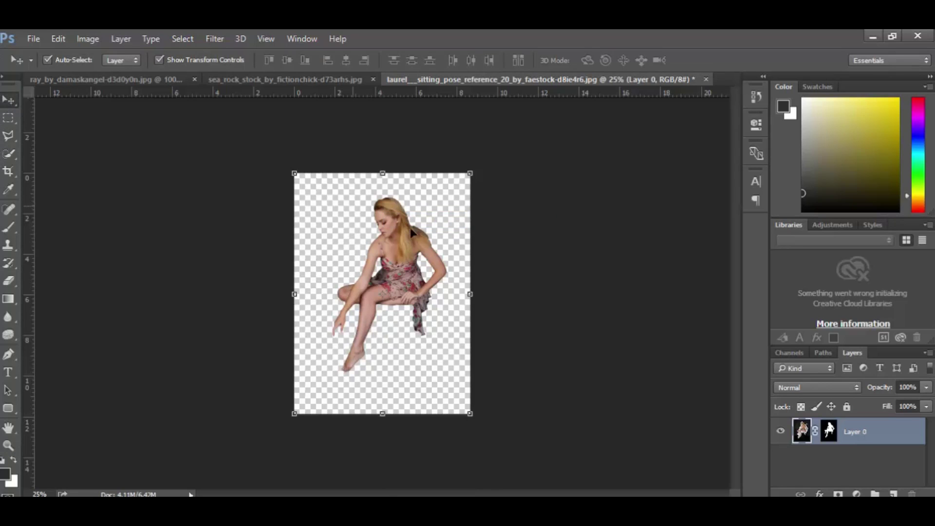
pyautogui.moveTo(398, 245); pyautogui.dragTo(315, 79)
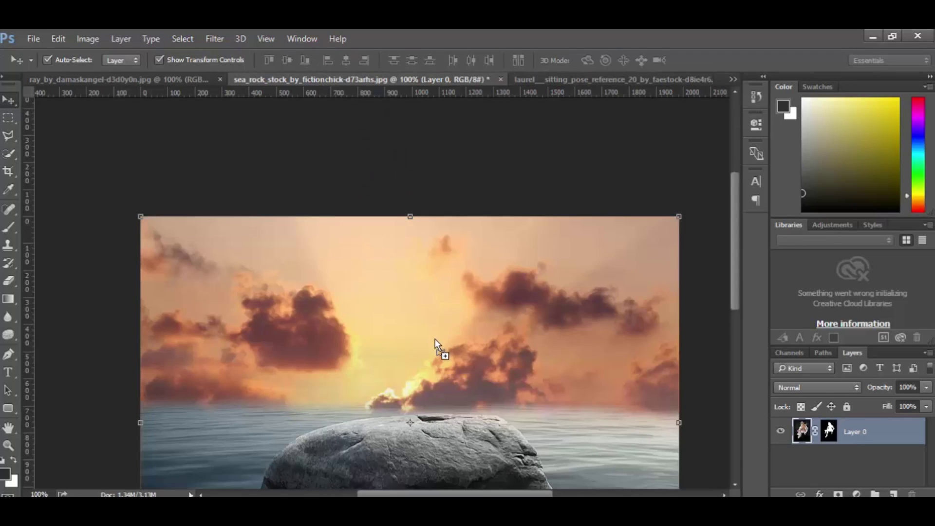
# Drop the woman into the sea rock scene and scale her down onto the rock.
pyautogui.moveTo(315, 79); pyautogui.dragTo(434, 338)
pyautogui.moveTo(464, 265); pyautogui.dragTo(462, 185)
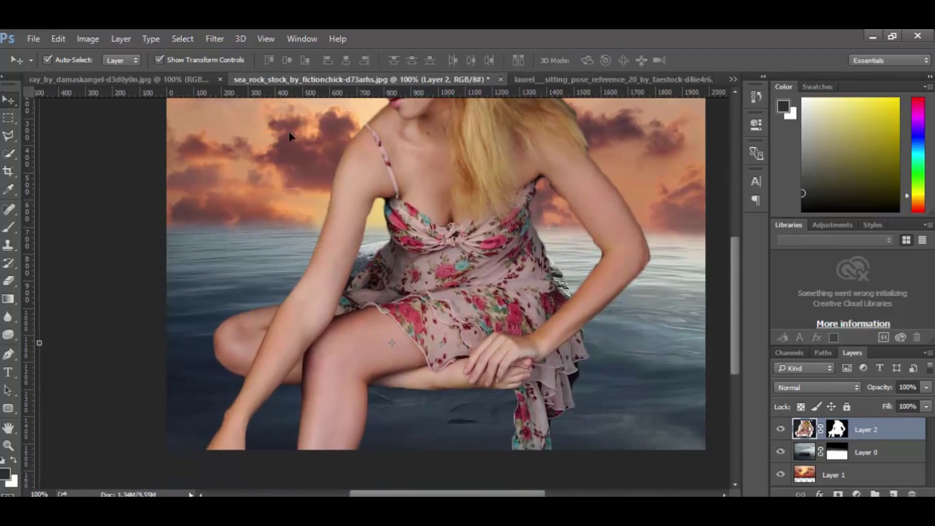
pyautogui.moveTo(470, 255)
pyautogui.mouseDown()
pyautogui.moveTo(387, 177)
pyautogui.moveTo(363, 245)
pyautogui.moveTo(384, 162)
pyautogui.mouseUp()
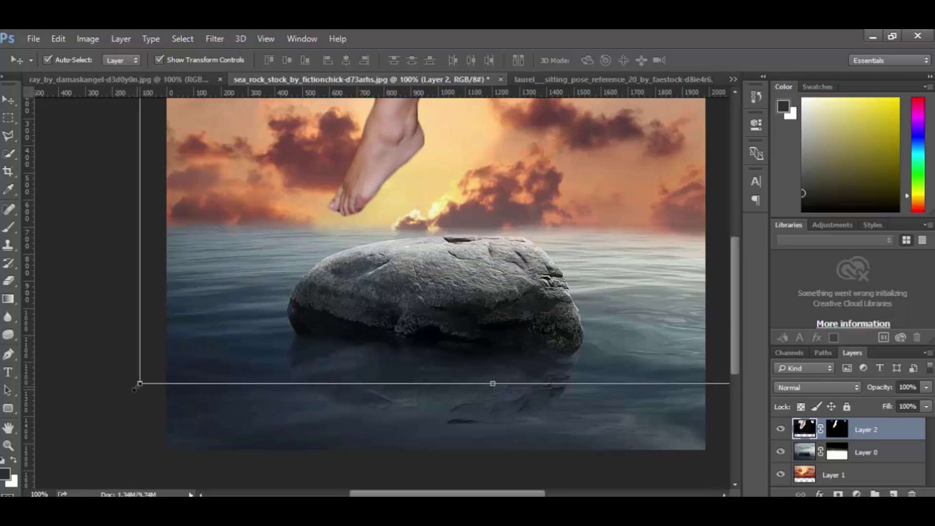
pyautogui.moveTo(135, 388); pyautogui.dragTo(358, 221)
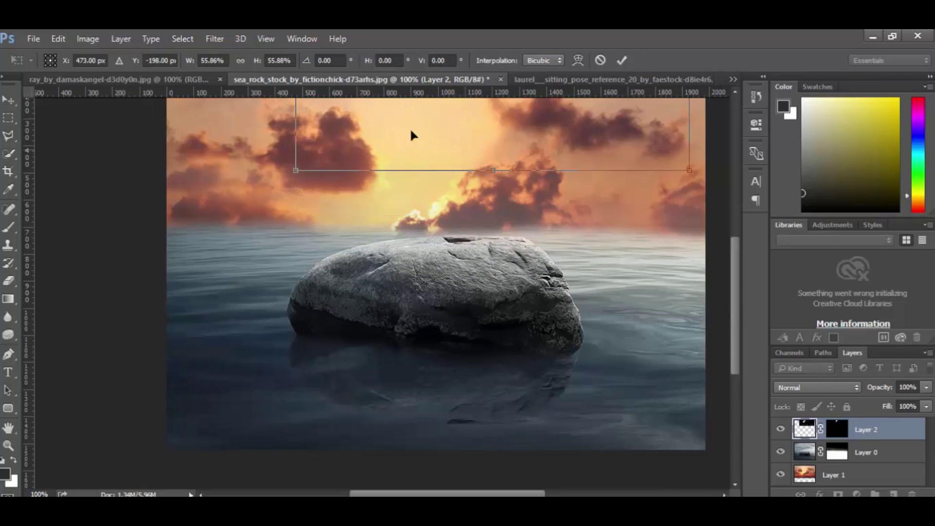
pyautogui.moveTo(408, 129); pyautogui.dragTo(324, 361)
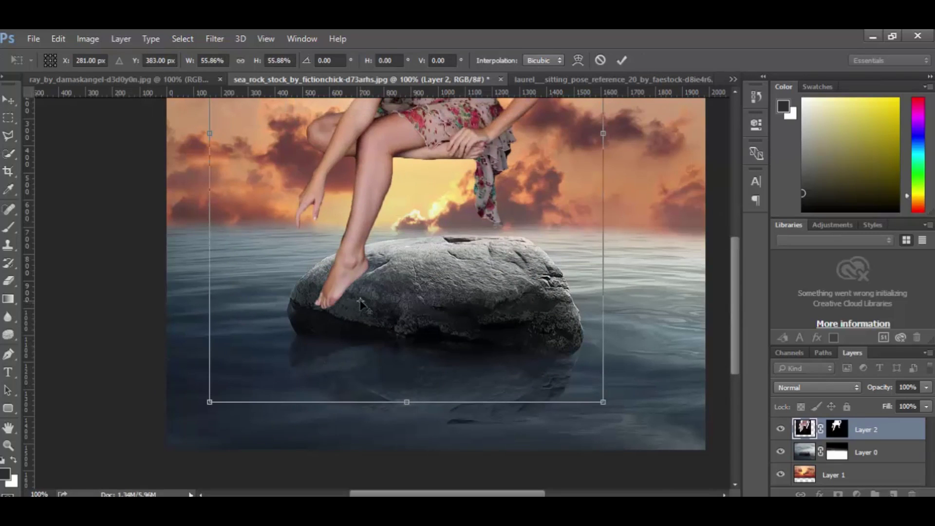
pyautogui.moveTo(361, 303); pyautogui.dragTo(459, 212)
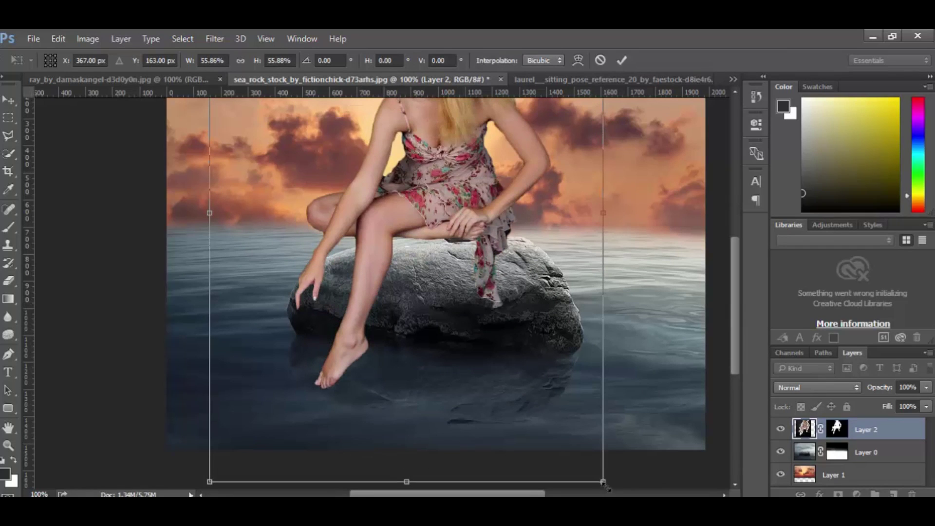
pyautogui.moveTo(604, 482); pyautogui.dragTo(503, 322)
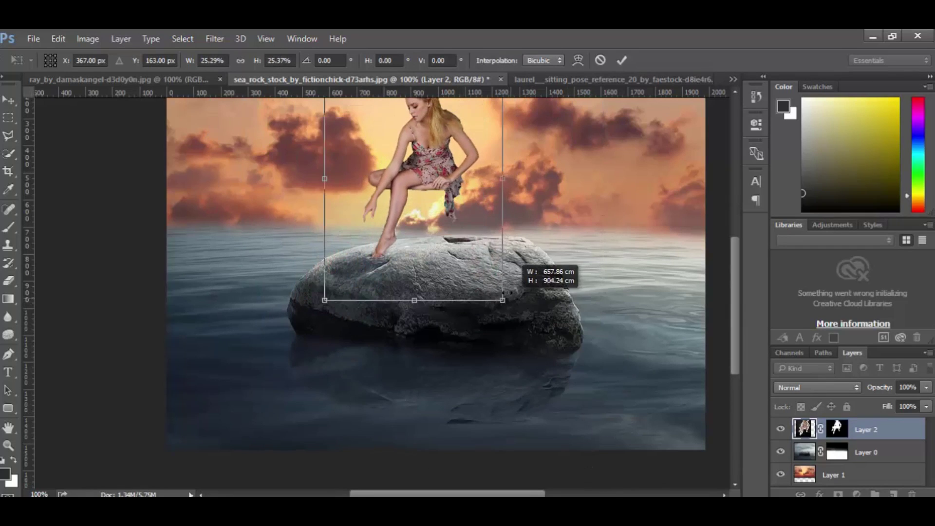
pyautogui.moveTo(441, 220); pyautogui.dragTo(445, 226)
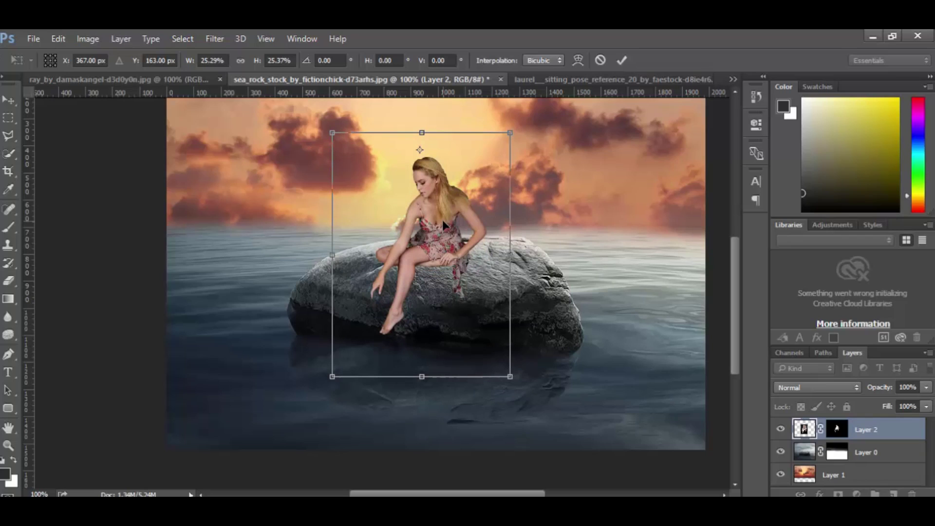
pyautogui.click(624, 60)
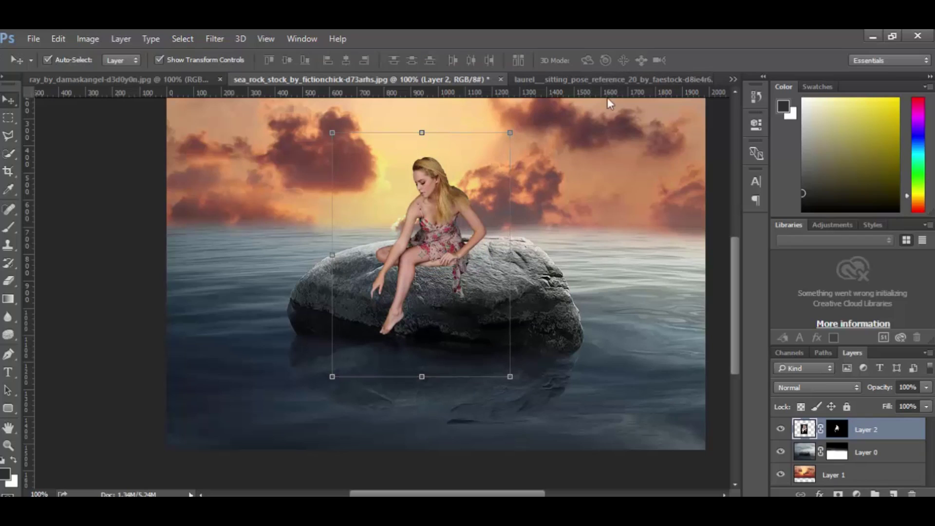
# Fine-tune the woman's size and position on the rock, commit, and zoom to 200%.
pyautogui.moveTo(445, 238); pyautogui.dragTo(452, 245)
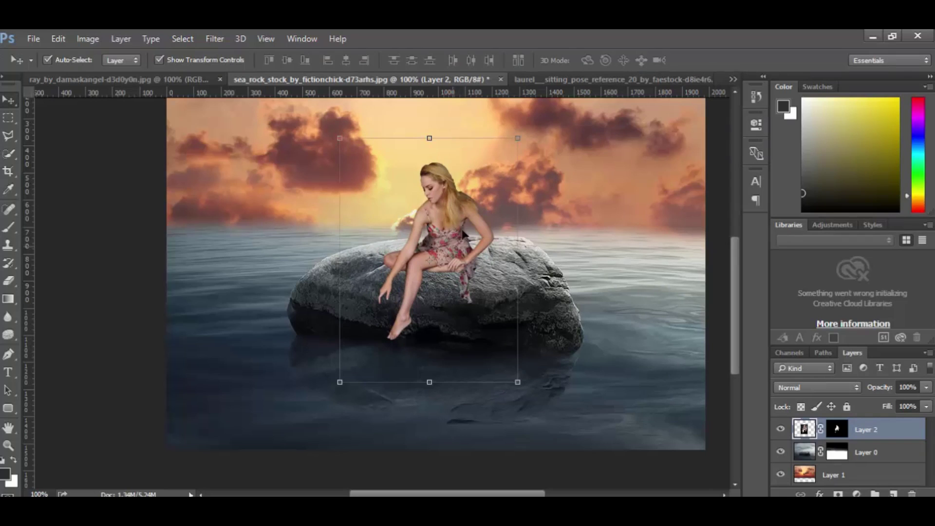
pyautogui.moveTo(518, 138)
pyautogui.mouseDown()
pyautogui.moveTo(498, 193)
pyautogui.moveTo(497, 184)
pyautogui.mouseUp()
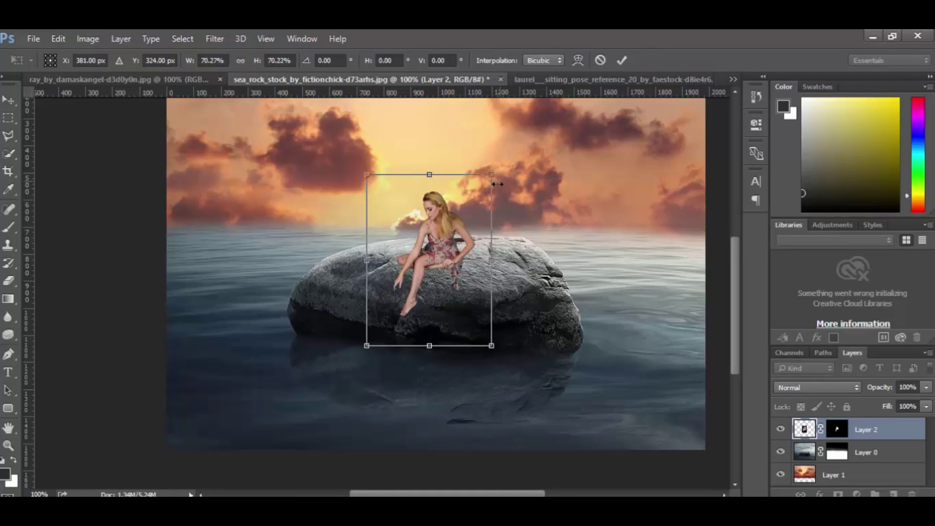
pyautogui.moveTo(453, 234); pyautogui.dragTo(413, 231)
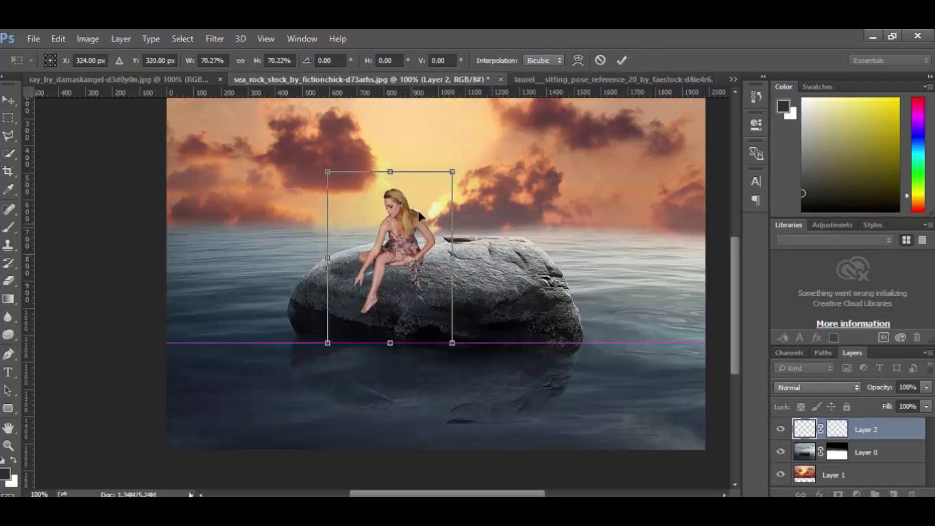
pyautogui.moveTo(453, 171); pyautogui.dragTo(456, 163)
pyautogui.moveTo(419, 247); pyautogui.dragTo(427, 252)
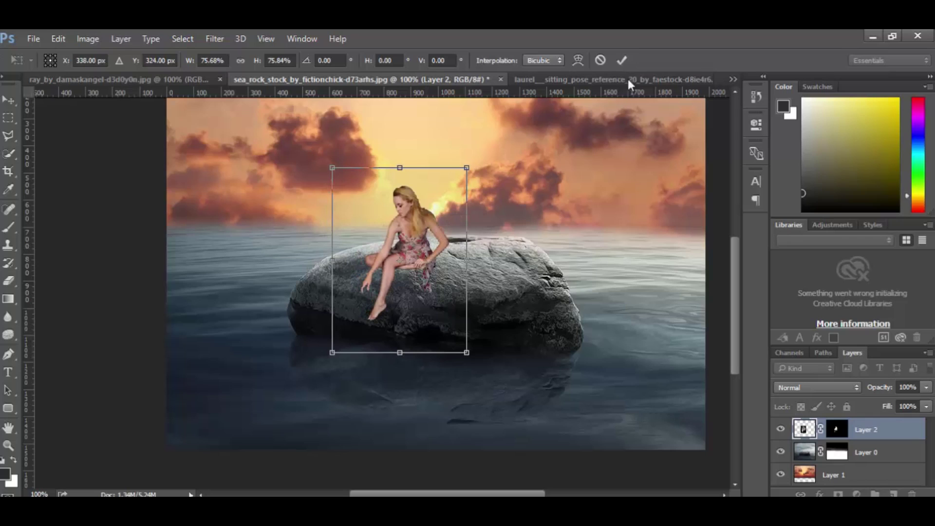
pyautogui.click(621, 60)
pyautogui.press('z')
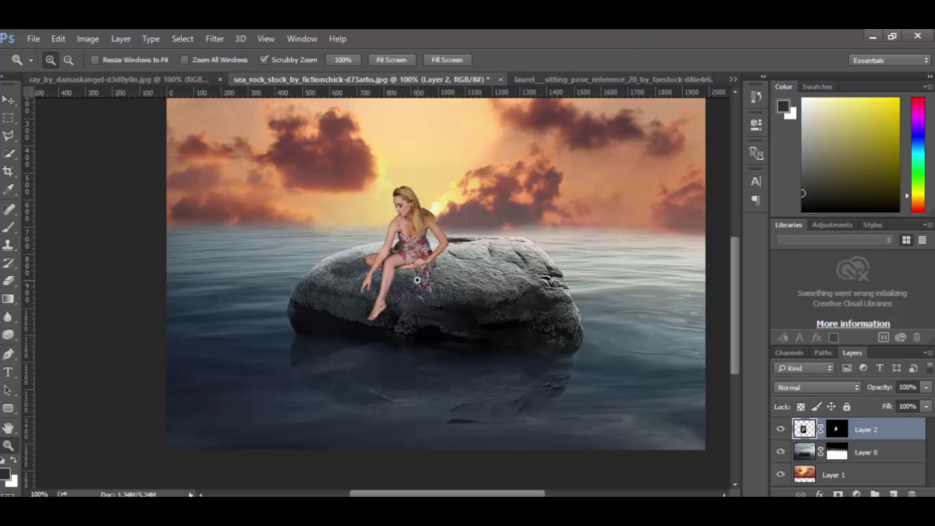
pyautogui.click(419, 280)
# Add a new layer beneath the woman layer and paint a first shadow along her leg.
pyautogui.moveTo(427, 220); pyautogui.dragTo(472, 303)
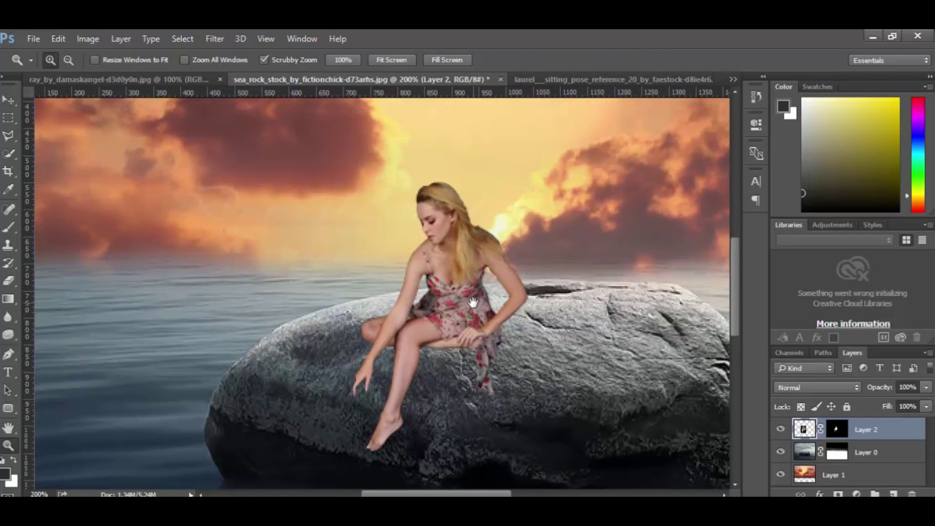
pyautogui.click(893, 493)
pyautogui.moveTo(875, 430); pyautogui.dragTo(876, 464)
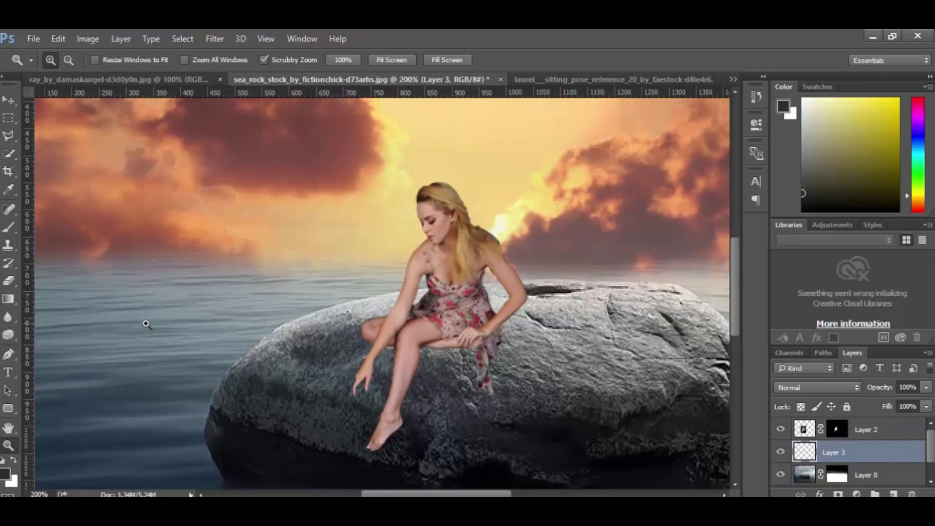
pyautogui.click(9, 228)
pyautogui.moveTo(472, 336)
pyautogui.mouseDown()
pyautogui.moveTo(386, 345)
pyautogui.moveTo(375, 407)
pyautogui.moveTo(468, 344)
pyautogui.moveTo(426, 312)
pyautogui.moveTo(385, 324)
pyautogui.moveTo(454, 338)
pyautogui.moveTo(469, 358)
pyautogui.moveTo(396, 421)
pyautogui.moveTo(375, 382)
pyautogui.moveTo(419, 350)
pyautogui.moveTo(455, 357)
pyautogui.mouseUp()
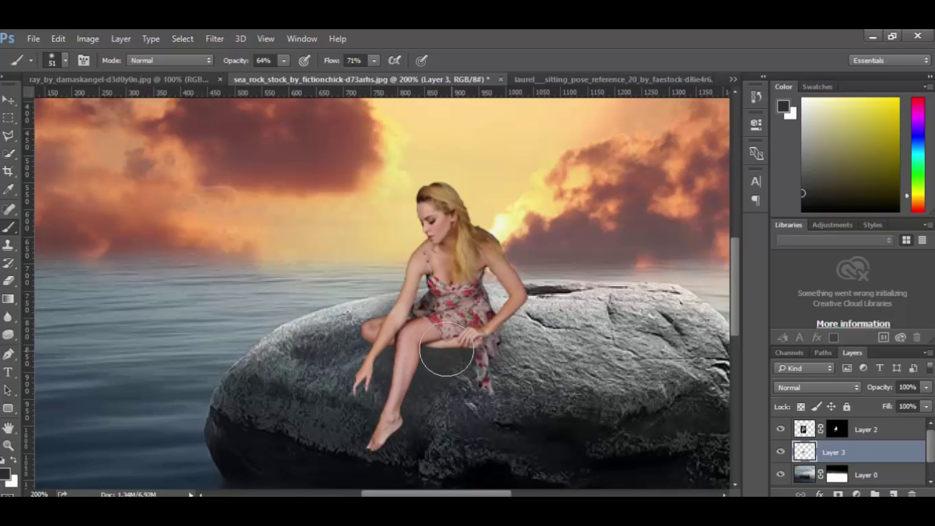
# With a 26 px black (000000) brush, paint shadows on the rock under her thigh and shin.
pyautogui.rightClick(430, 340)
pyautogui.click(515, 320)
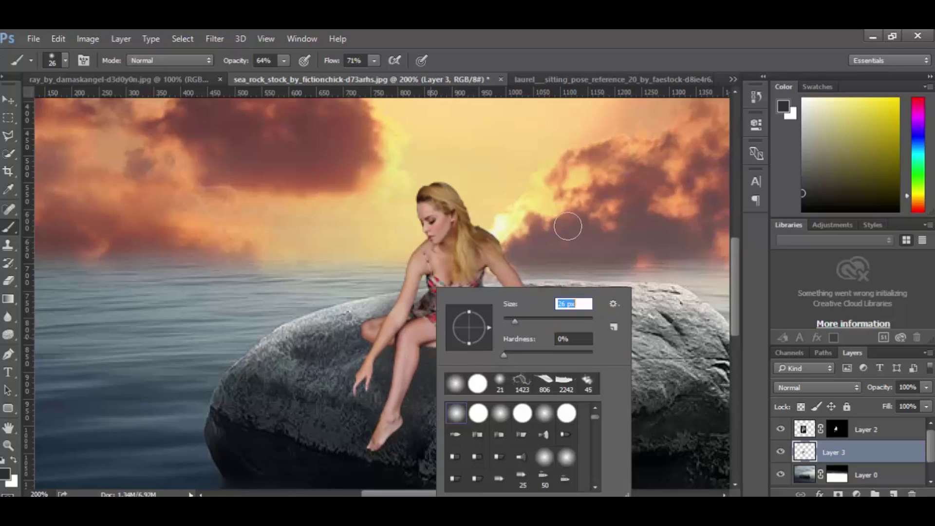
pyautogui.click(562, 233)
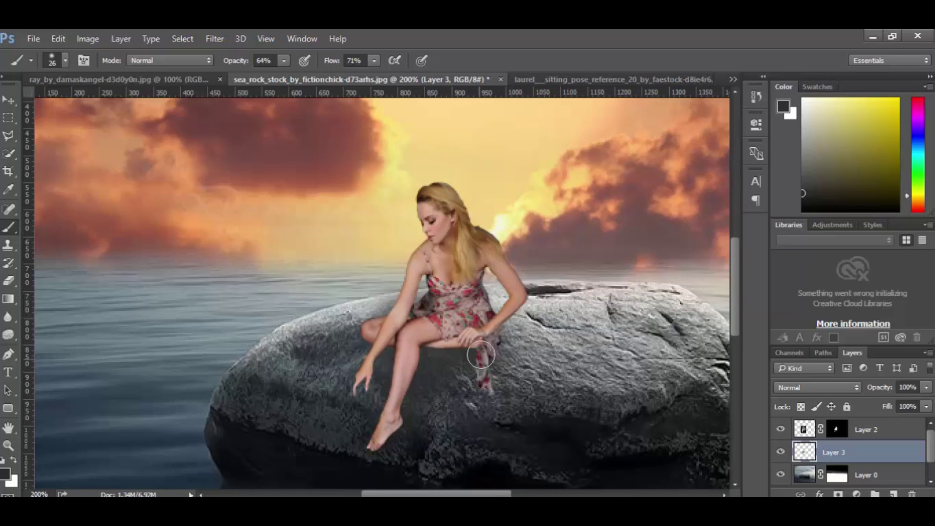
pyautogui.click(5, 474)
pyautogui.write('000000')
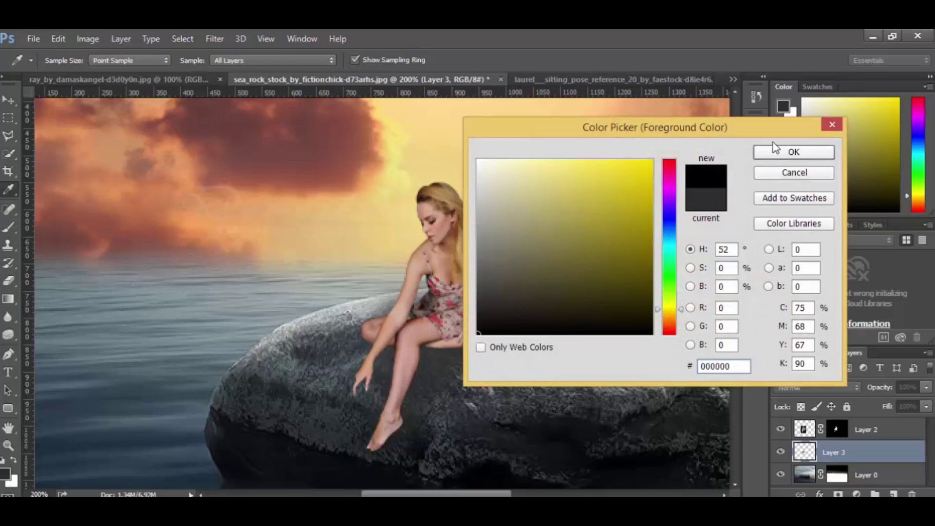
pyautogui.click(779, 151)
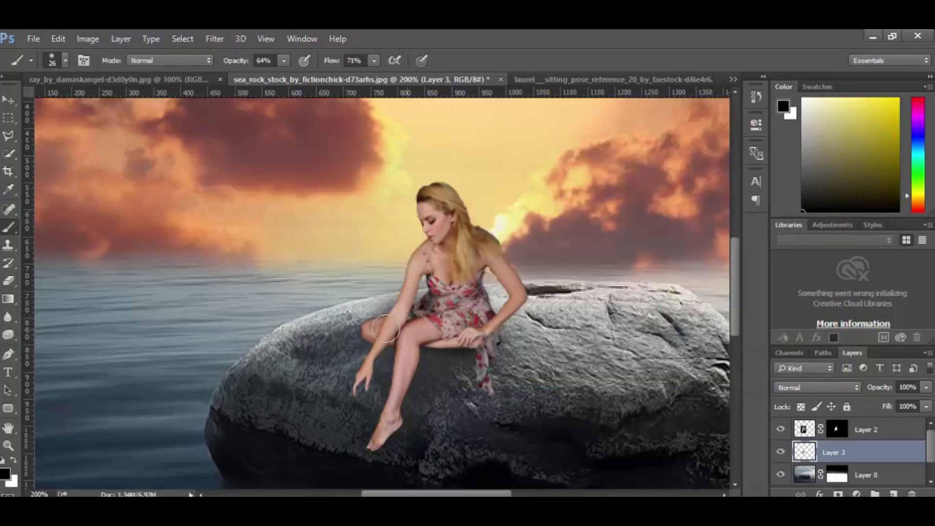
pyautogui.moveTo(485, 384); pyautogui.dragTo(380, 435)
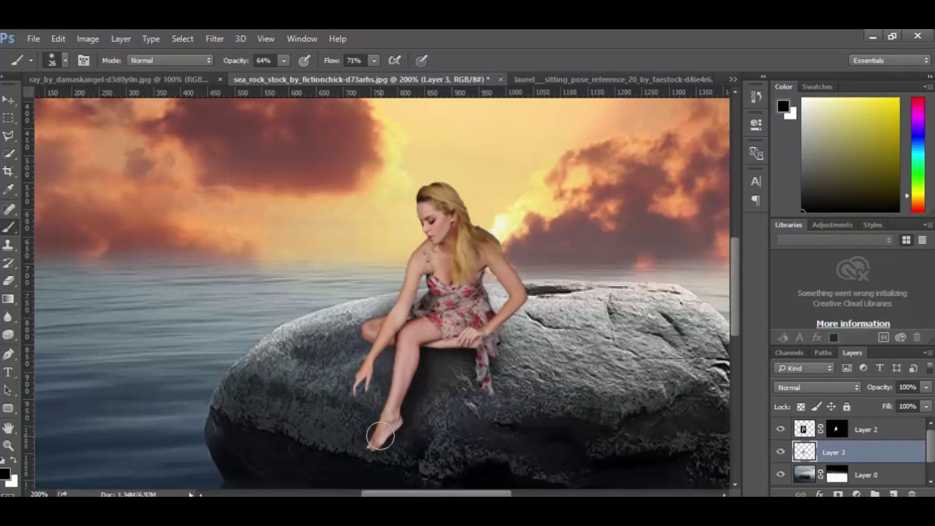
pyautogui.moveTo(371, 367); pyautogui.dragTo(365, 386)
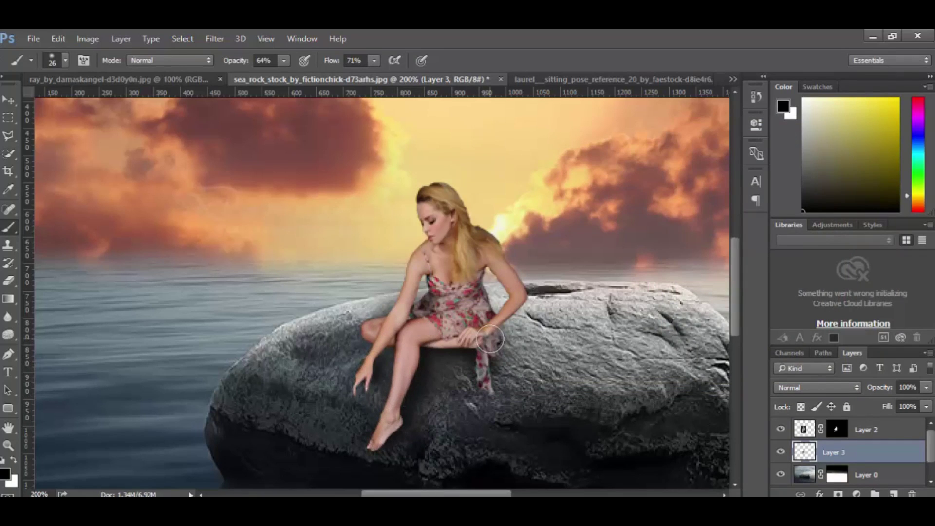
pyautogui.press('z')
pyautogui.moveTo(473, 329); pyautogui.dragTo(470, 329)
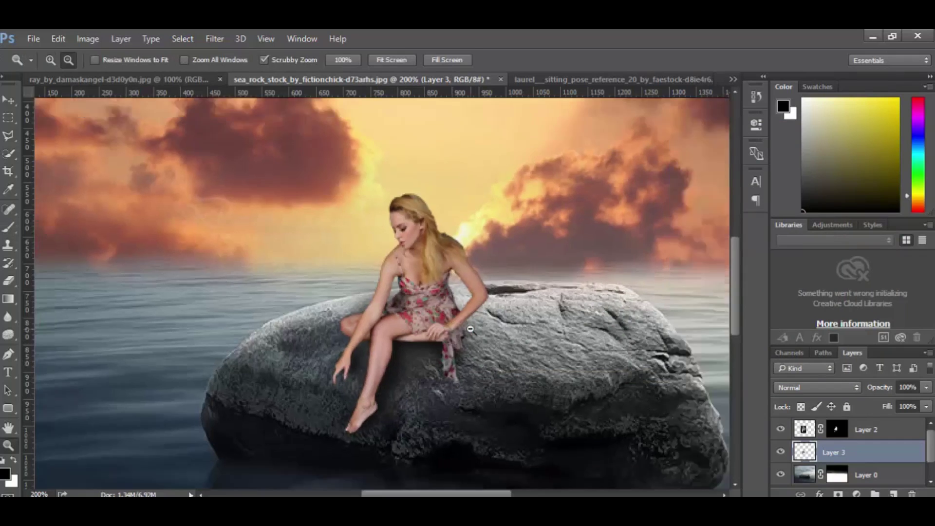
# Zoom out to view the whole composite, then return to 100% view.
pyautogui.keyDown('alt'); pyautogui.click(470, 329); pyautogui.keyUp('alt')
pyautogui.click(383, 309)
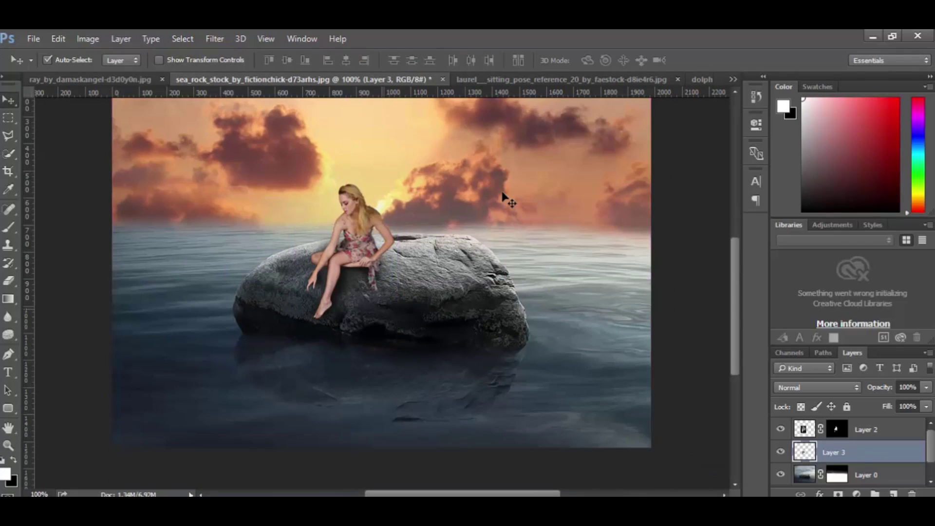
# Bring the dolphin into the sea rock composite and flip it horizontally.
pyautogui.click(701, 80)
pyautogui.moveTo(398, 246); pyautogui.dragTo(205, 79)
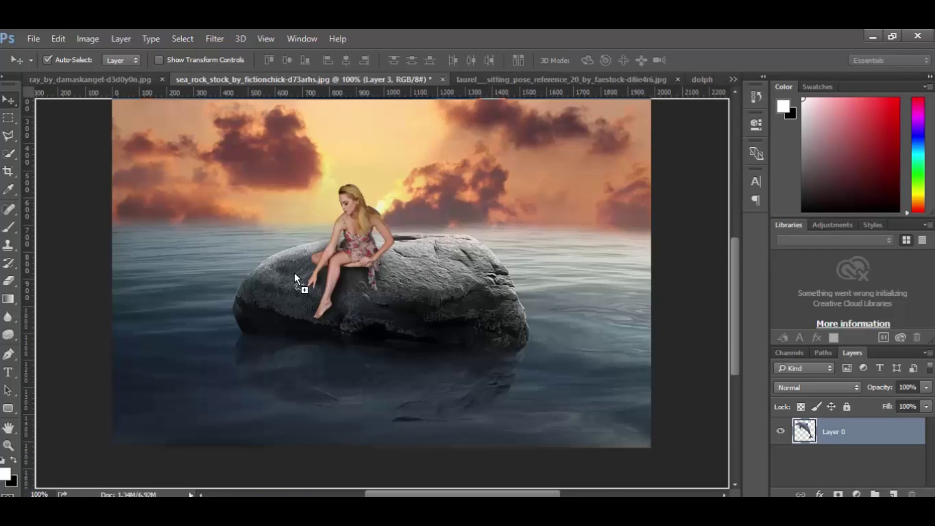
pyautogui.moveTo(206, 79); pyautogui.dragTo(308, 298)
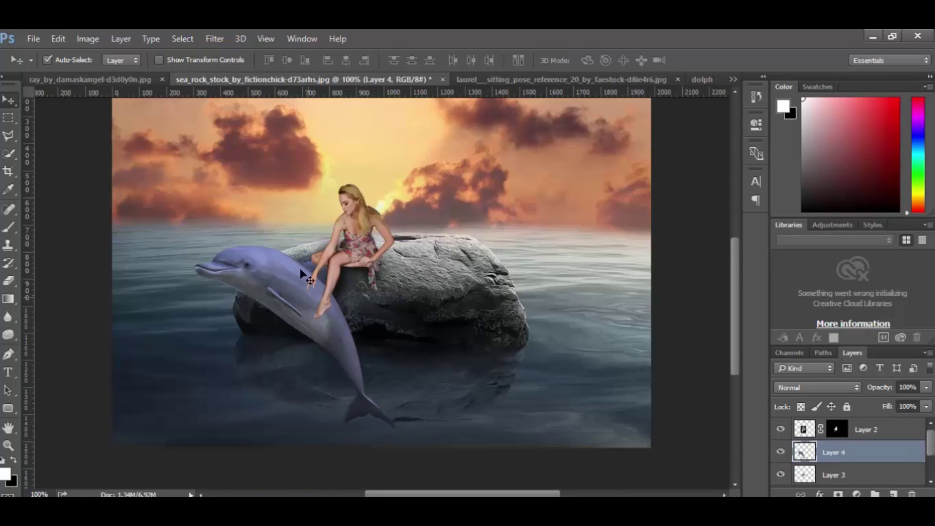
pyautogui.click(59, 38)
pyautogui.moveTo(104, 304)
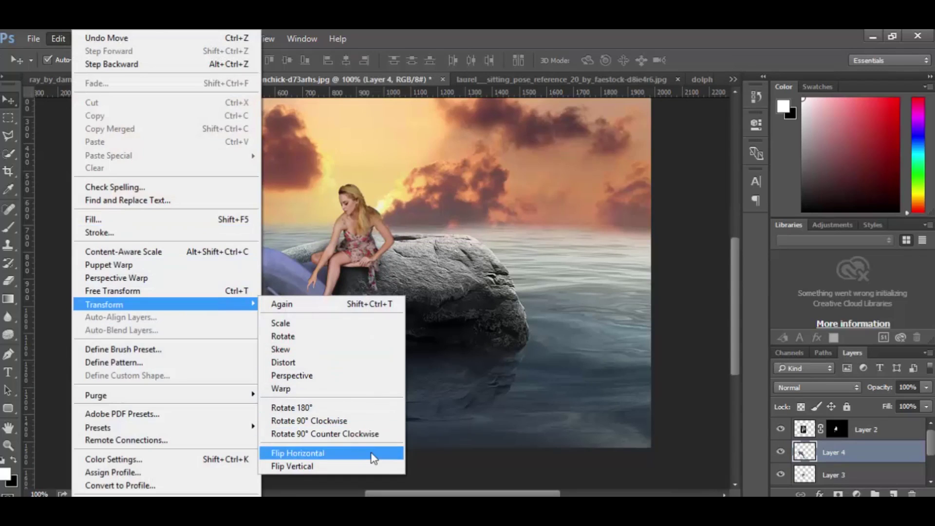
pyautogui.click(374, 452)
pyautogui.moveTo(272, 309); pyautogui.dragTo(259, 333)
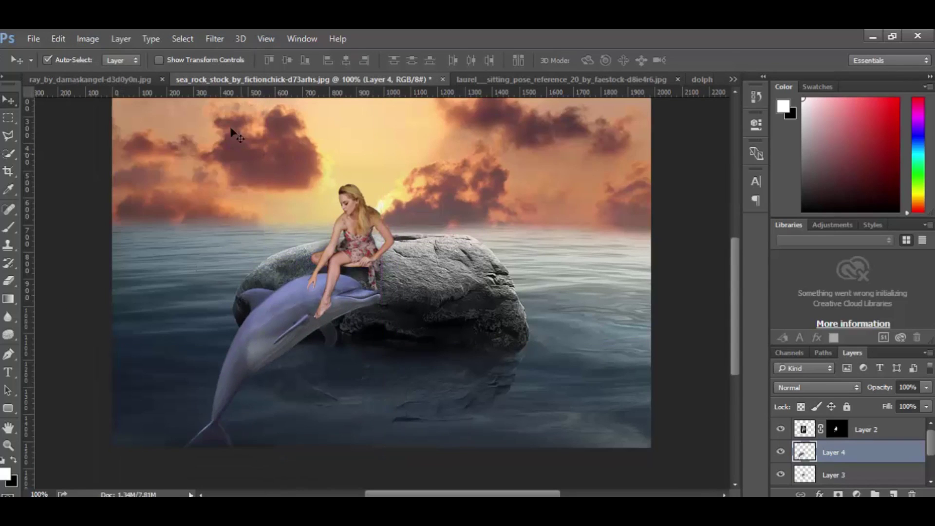
# Scale the dolphin to about 50% and place its snout under the woman's foot.
pyautogui.click(210, 60)
pyautogui.moveTo(380, 282); pyautogui.dragTo(331, 320)
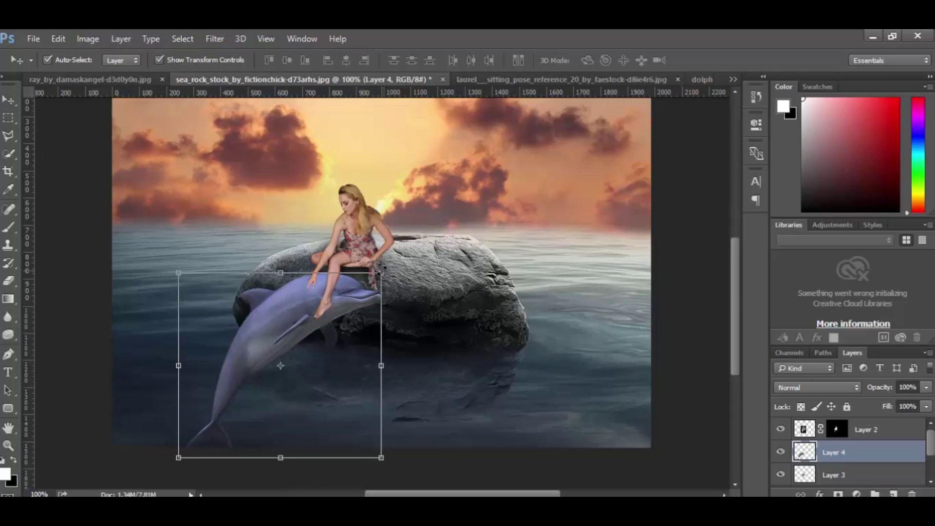
pyautogui.moveTo(331, 319); pyautogui.dragTo(306, 309)
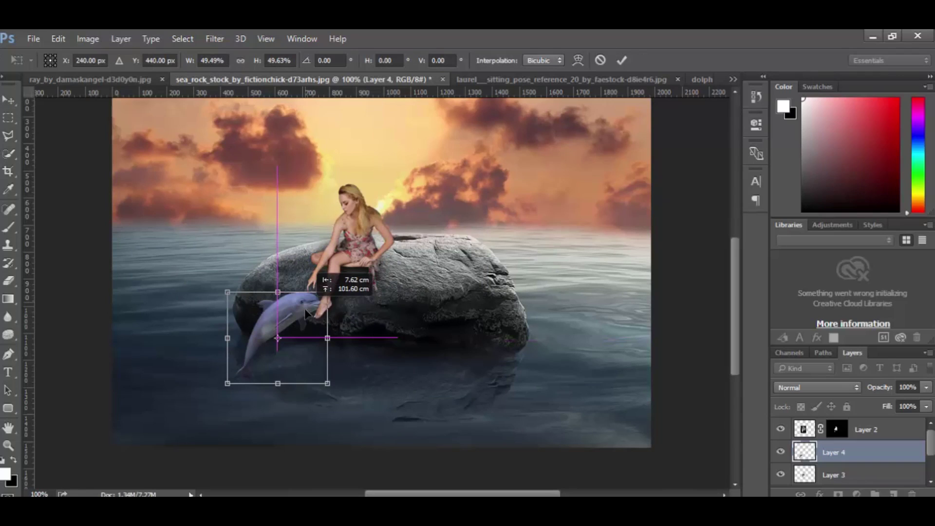
pyautogui.click(620, 61)
pyautogui.click(204, 61)
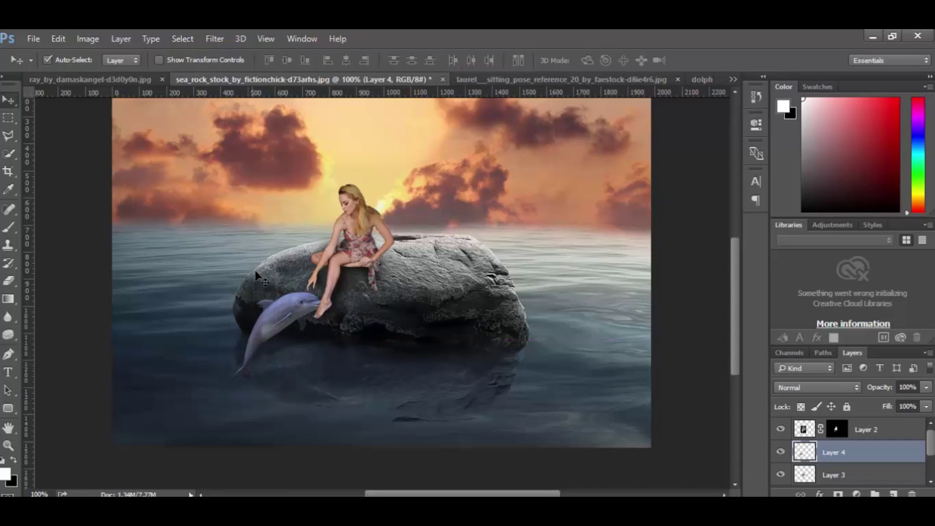
pyautogui.moveTo(294, 302); pyautogui.dragTo(291, 303)
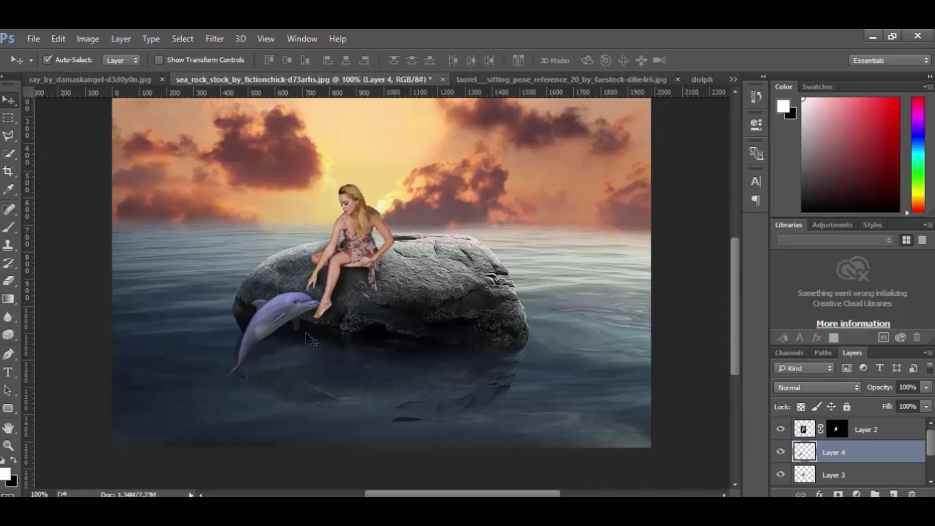
pyautogui.moveTo(293, 305); pyautogui.dragTo(290, 308)
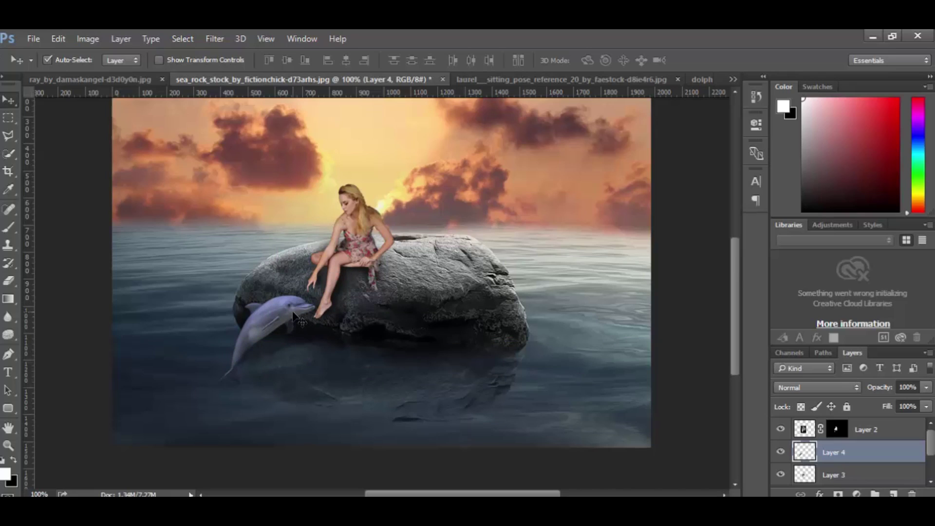
pyautogui.click(896, 494)
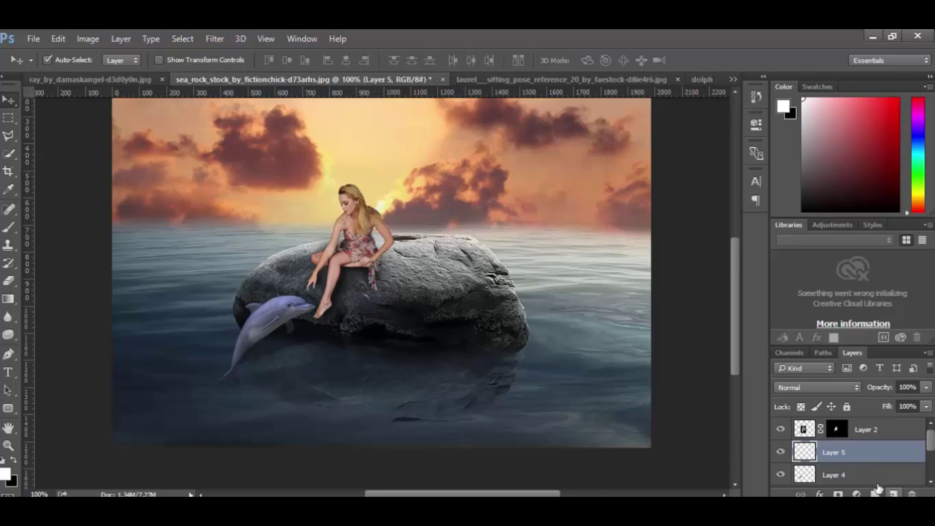
pyautogui.click(8, 227)
pyautogui.rightClick(460, 254)
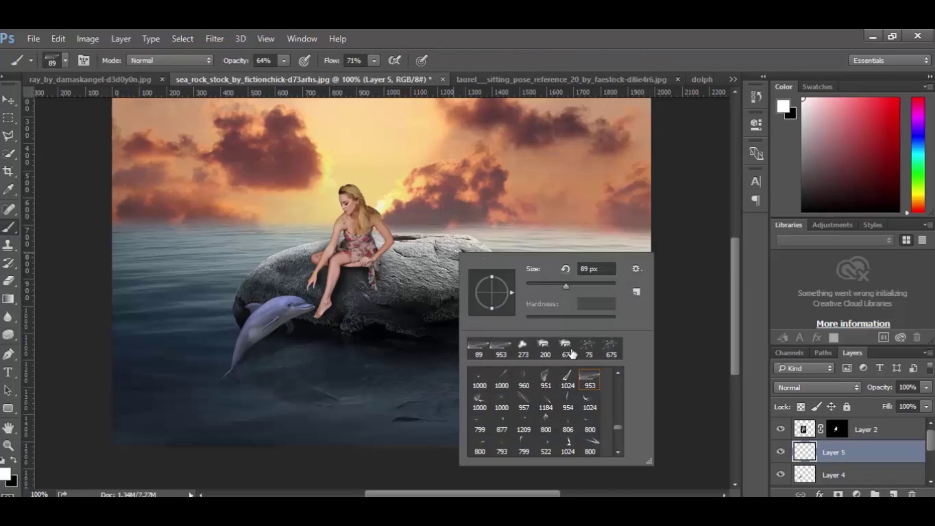
pyautogui.scroll(1, 552, 386)
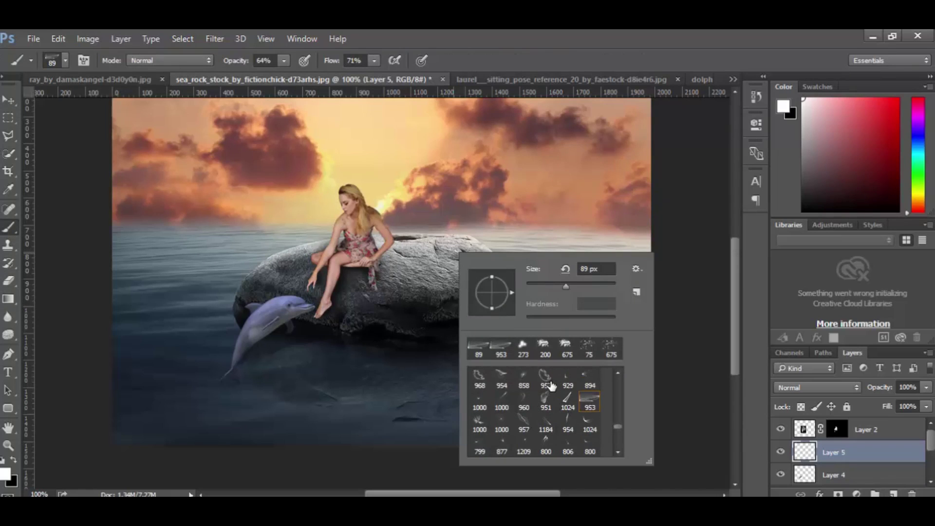
pyautogui.click(523, 359)
pyautogui.scroll(1, 560, 390)
pyautogui.scroll(1, 560, 389)
pyautogui.scroll(1, 558, 375)
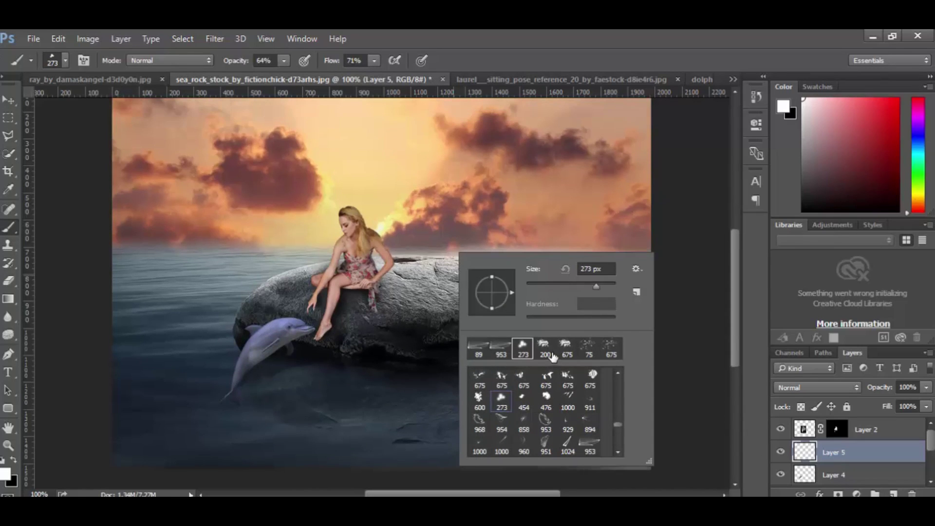
pyautogui.scroll(1, 537, 392)
pyautogui.scroll(1, 524, 408)
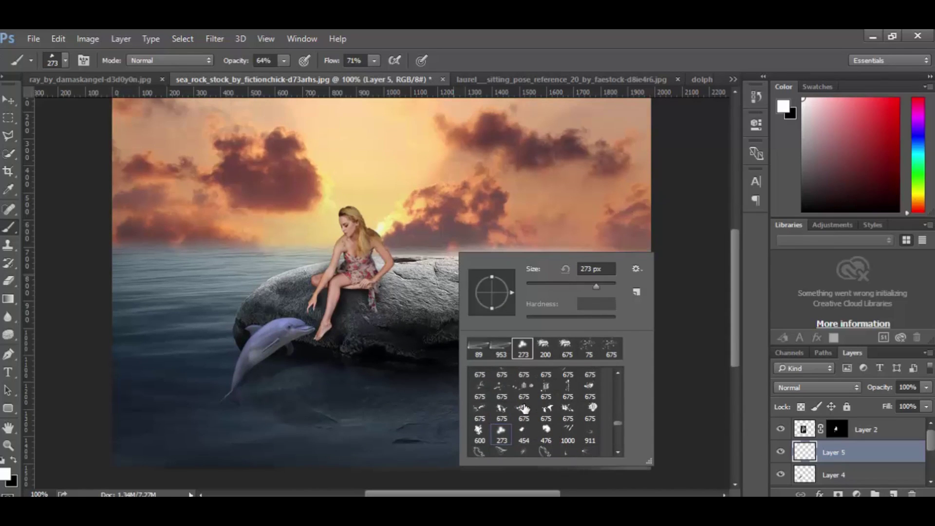
pyautogui.click(520, 434)
pyautogui.scroll(2, 542, 395)
pyautogui.scroll(1, 542, 395)
pyautogui.scroll(2, 542, 395)
pyautogui.scroll(1, 542, 395)
pyautogui.scroll(1, 542, 395)
pyautogui.scroll(1, 542, 395)
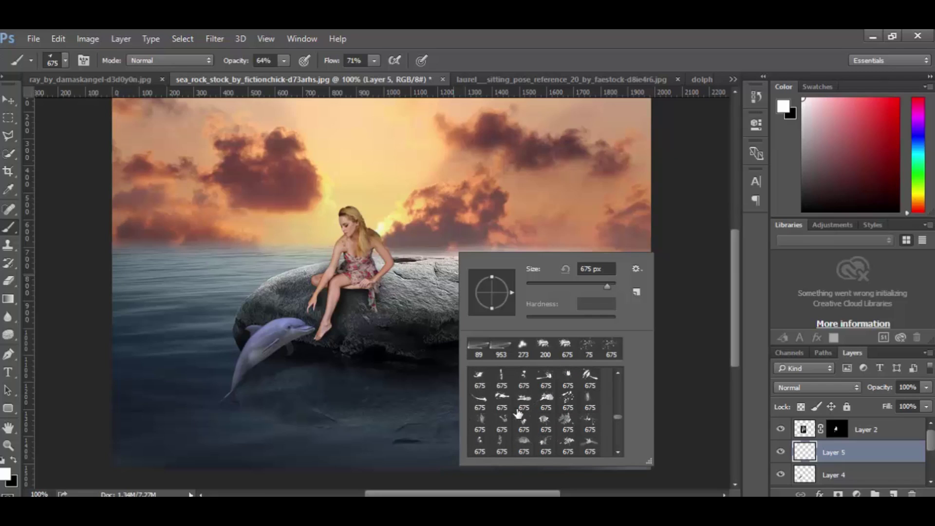
pyautogui.click(312, 370)
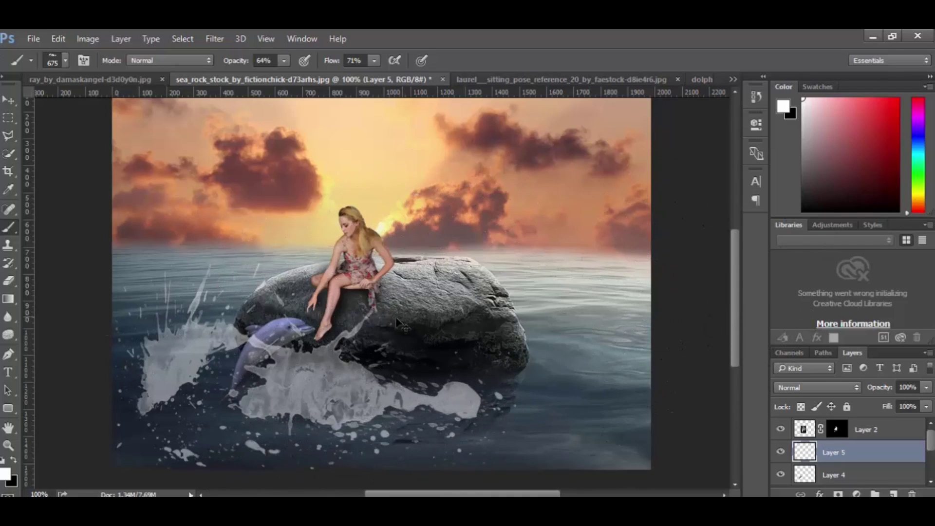
pyautogui.hotkey('ctrl', 'z')
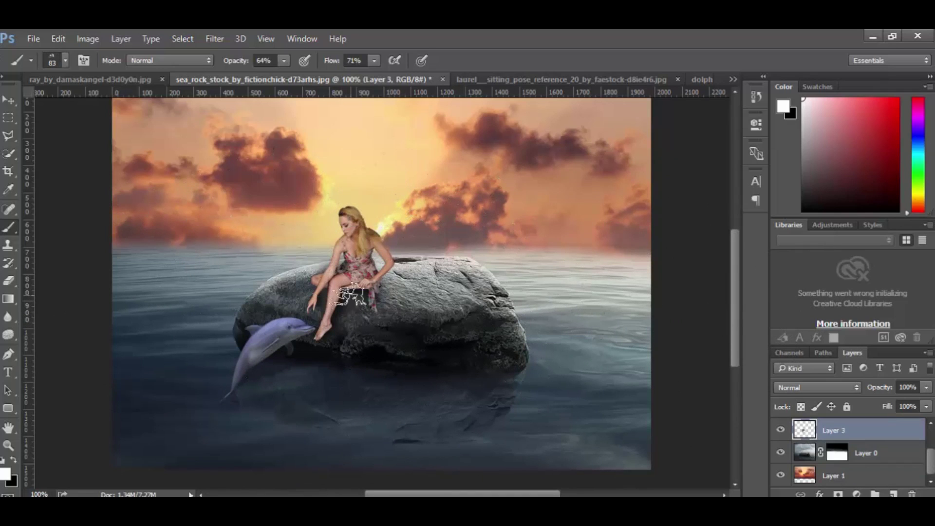
pyautogui.scroll(1, 511, 389)
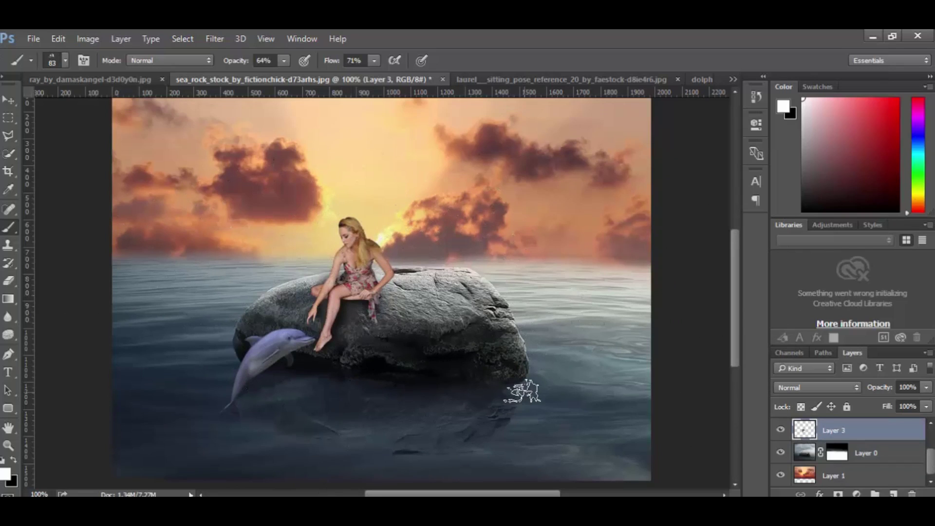
# Add a new layer and choose a splash brush preset at 44 px.
pyautogui.click(899, 493)
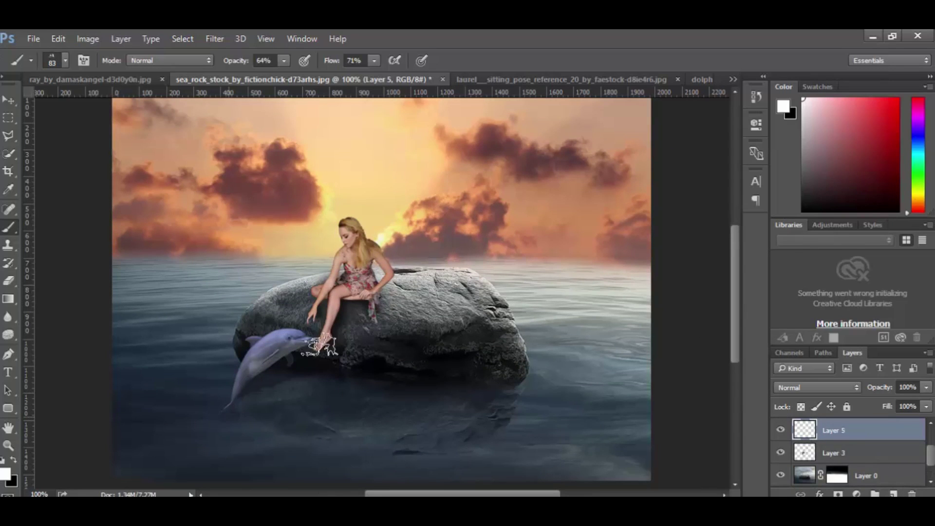
pyautogui.rightClick(404, 287)
pyautogui.click(446, 444)
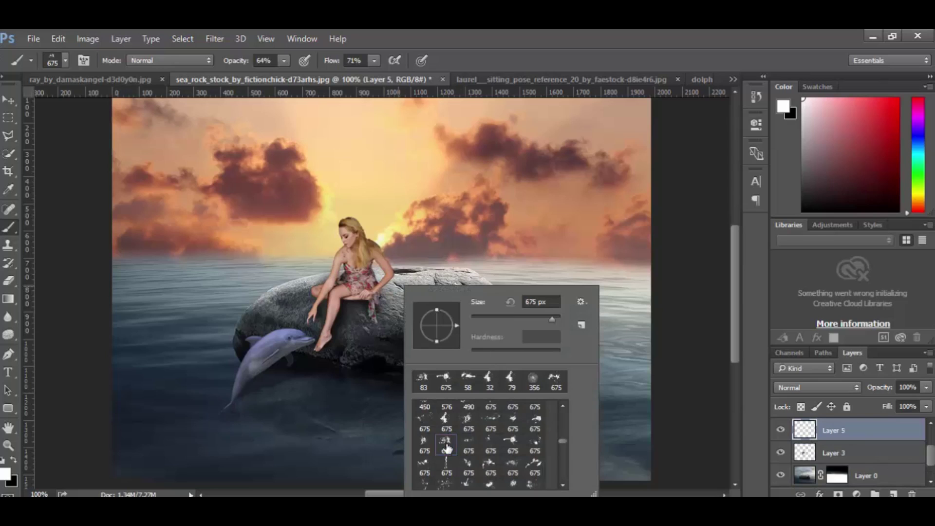
pyautogui.click(485, 320)
pyautogui.moveTo(488, 318); pyautogui.dragTo(489, 318)
pyautogui.click(225, 419)
# Stamp white splashes at the dolphin's tail and scatter droplets to its left.
pyautogui.click(245, 417)
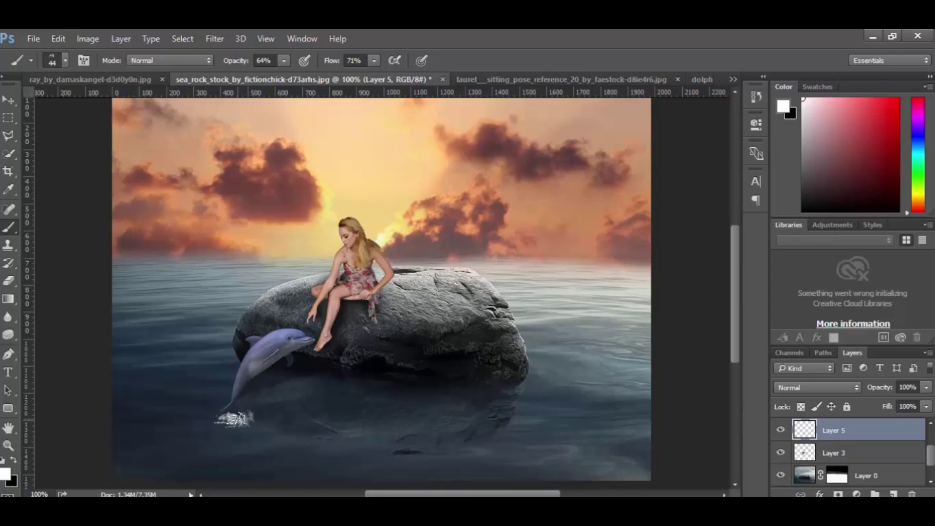
pyautogui.click(220, 418)
pyautogui.click(243, 415)
pyautogui.moveTo(247, 422); pyautogui.dragTo(149, 434)
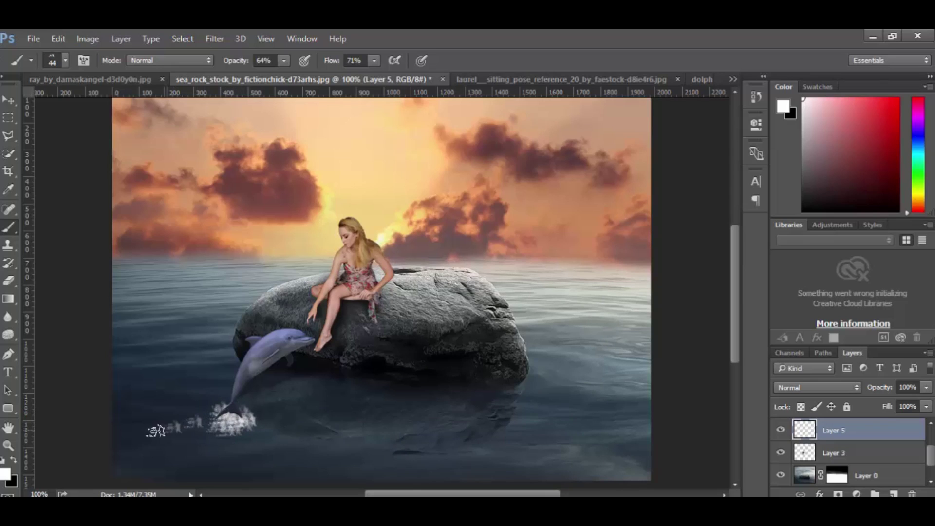
pyautogui.click(188, 397)
pyautogui.click(190, 374)
pyautogui.click(168, 401)
pyautogui.click(208, 393)
# Add droplets below the tail splash and brighten the foam where the tail meets the water.
pyautogui.click(263, 406)
pyautogui.click(277, 432)
pyautogui.click(225, 469)
pyautogui.click(216, 440)
pyautogui.click(243, 446)
pyautogui.click(214, 416)
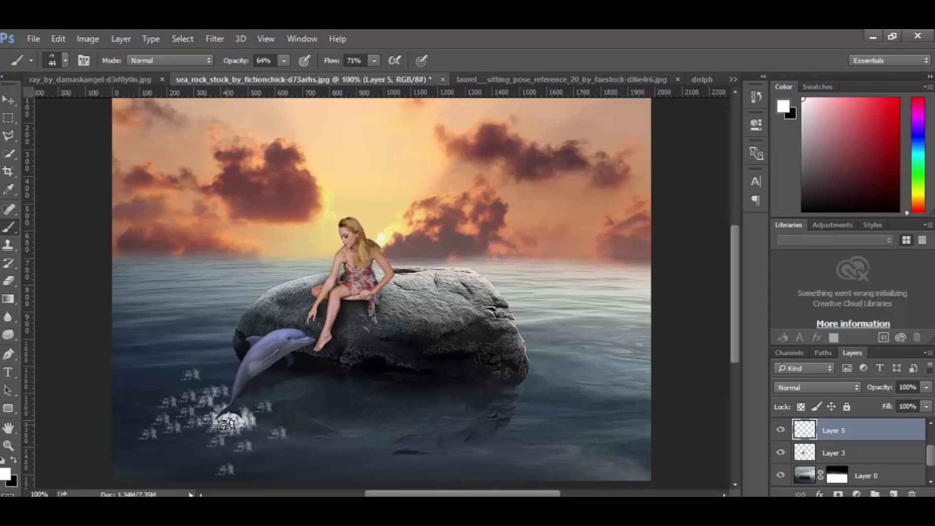
pyautogui.click(227, 424)
pyautogui.moveTo(236, 431)
pyautogui.mouseDown()
pyautogui.moveTo(202, 413)
pyautogui.moveTo(212, 395)
pyautogui.moveTo(228, 396)
pyautogui.moveTo(249, 415)
pyautogui.moveTo(229, 400)
pyautogui.moveTo(202, 408)
pyautogui.moveTo(242, 406)
pyautogui.moveTo(259, 428)
pyautogui.mouseUp()
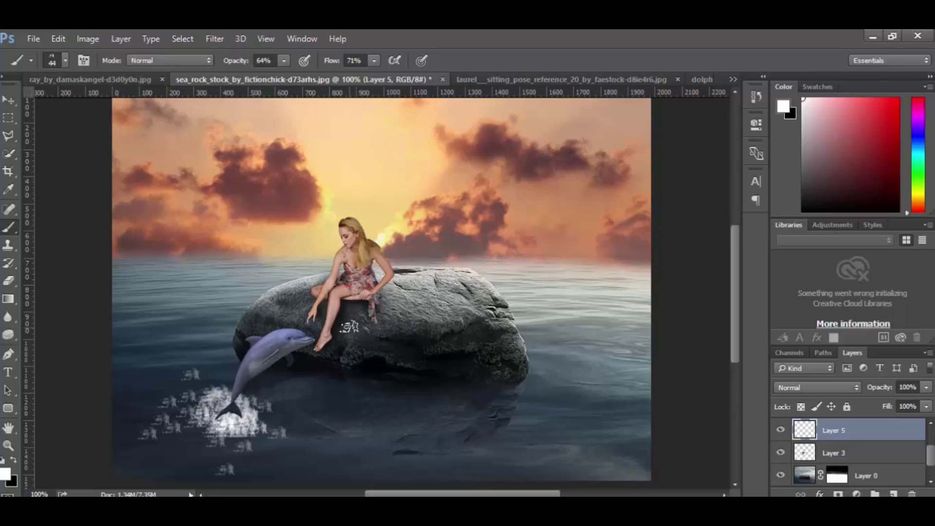
pyautogui.scroll(-2, 292, 365)
pyautogui.scroll(3, 336, 321)
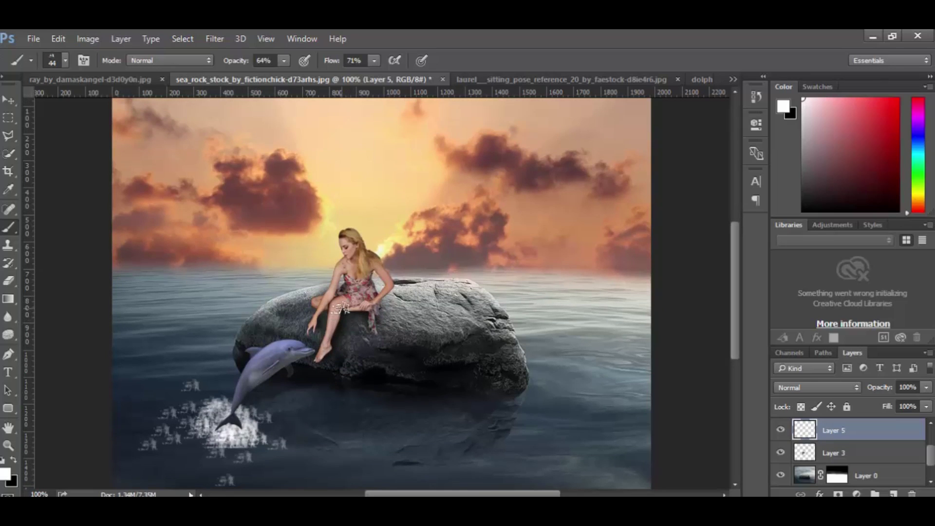
pyautogui.keyDown('ctrl'); pyautogui.click(487, 219); pyautogui.keyUp('ctrl')
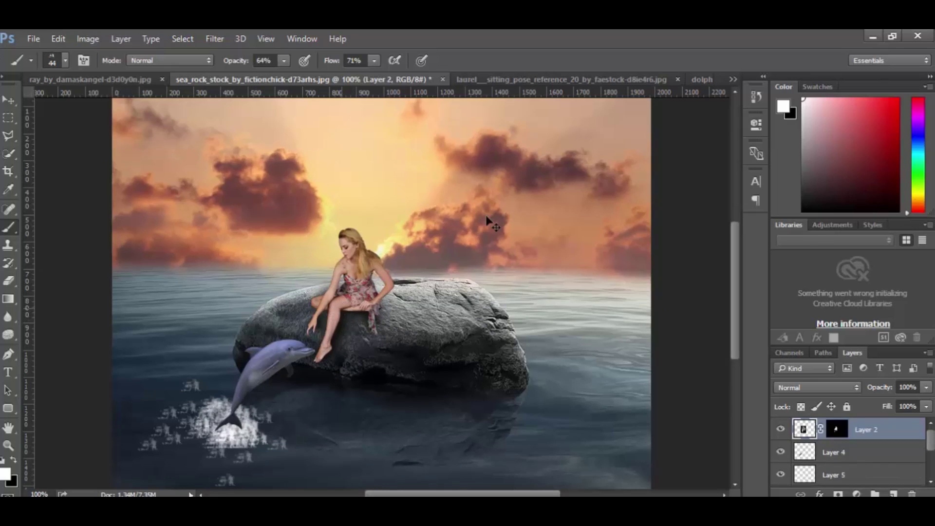
# Select splash Layer 5 and apply a Gaussian Blur with a lowered radius.
pyautogui.press('v')
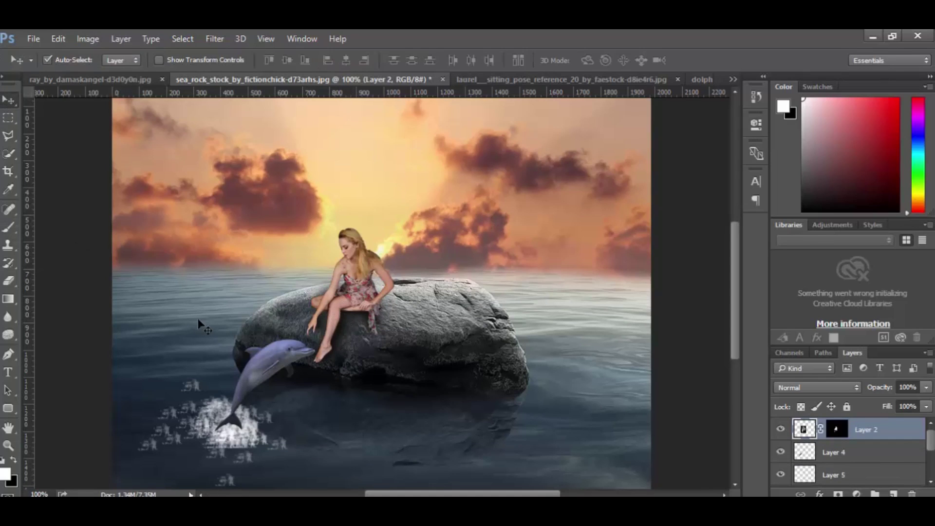
pyautogui.scroll(-2, 859, 462)
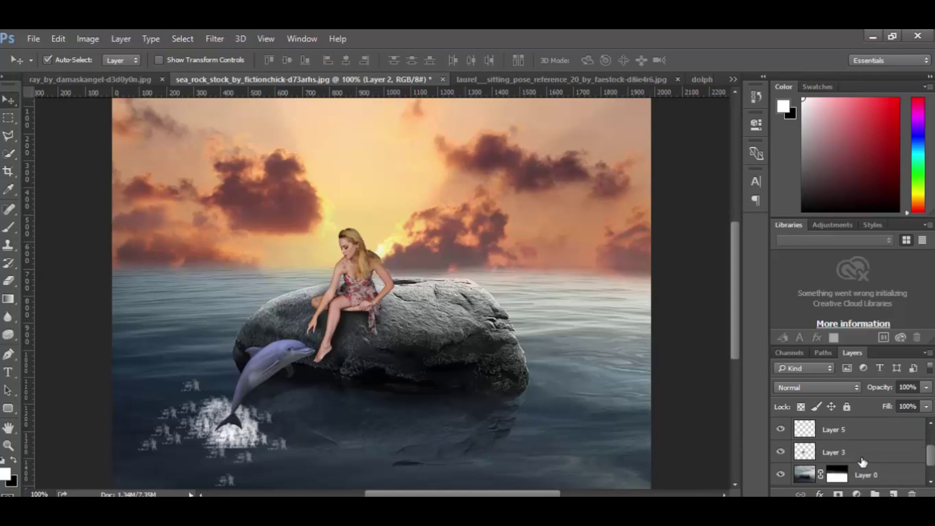
pyautogui.click(808, 433)
pyautogui.click(781, 430)
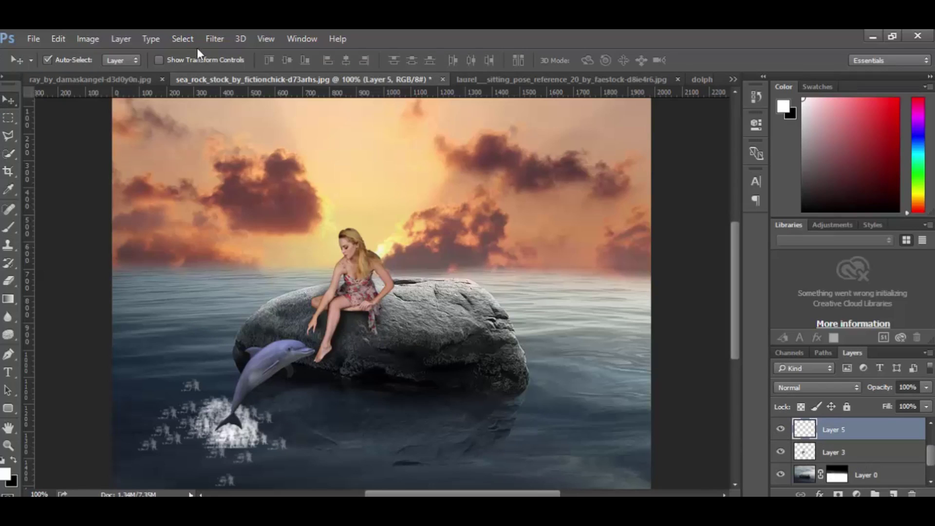
pyautogui.click(214, 38)
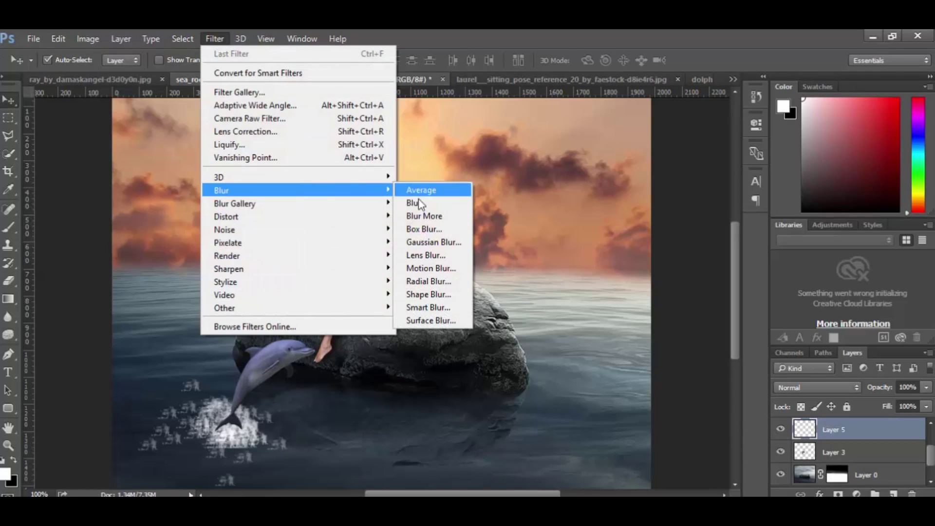
pyautogui.click(447, 241)
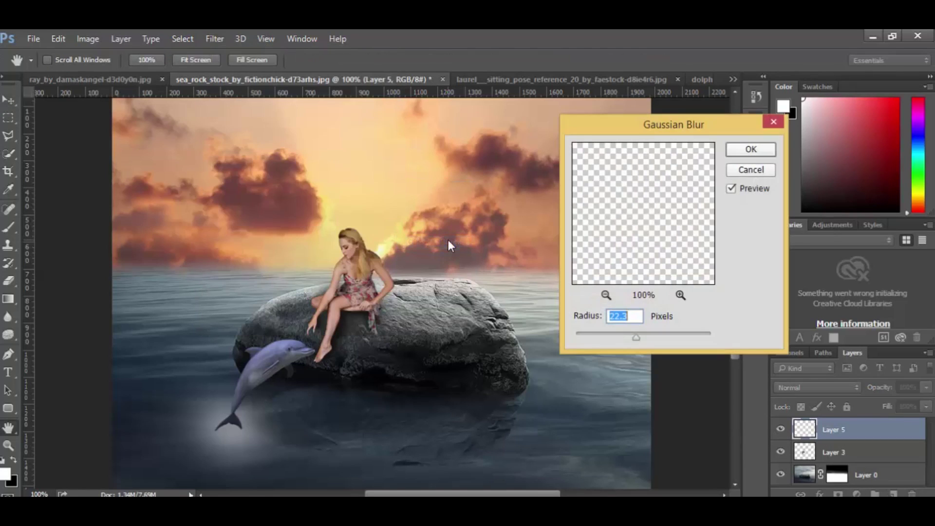
pyautogui.moveTo(618, 341); pyautogui.dragTo(580, 337)
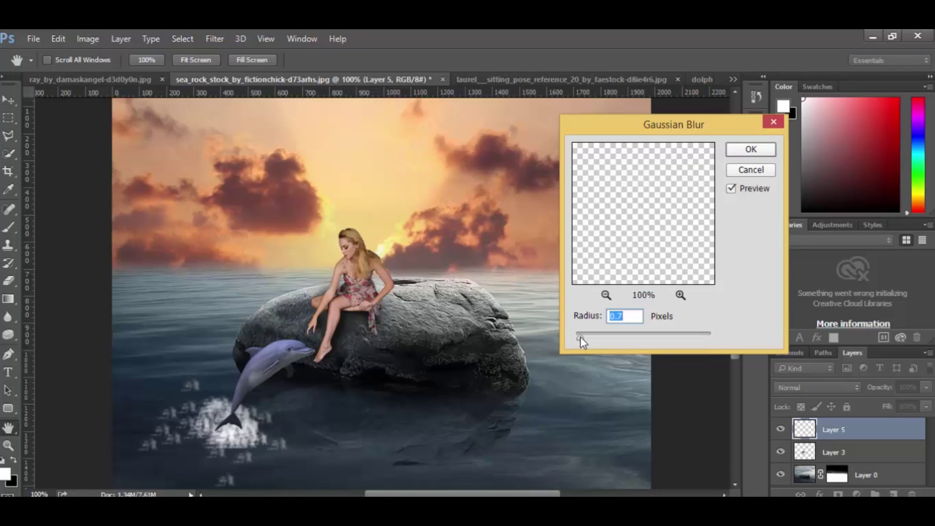
pyautogui.click(750, 150)
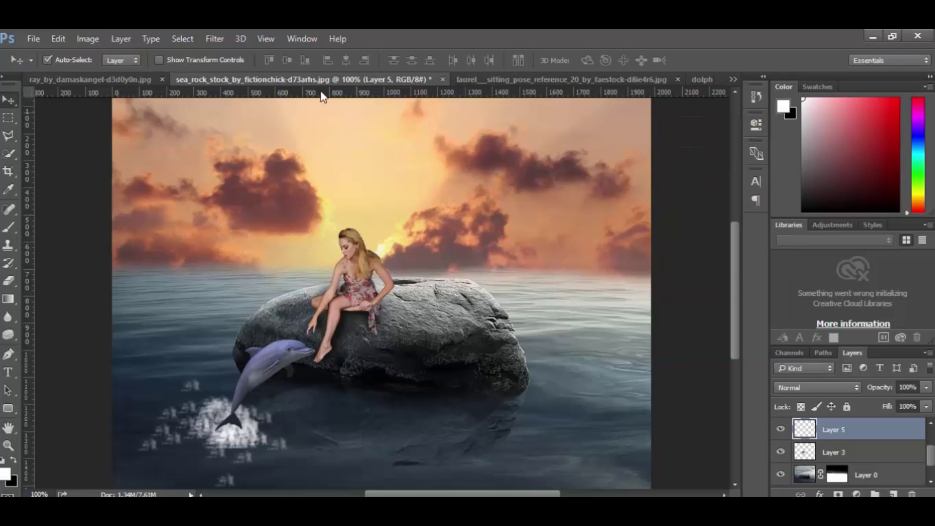
pyautogui.click(214, 39)
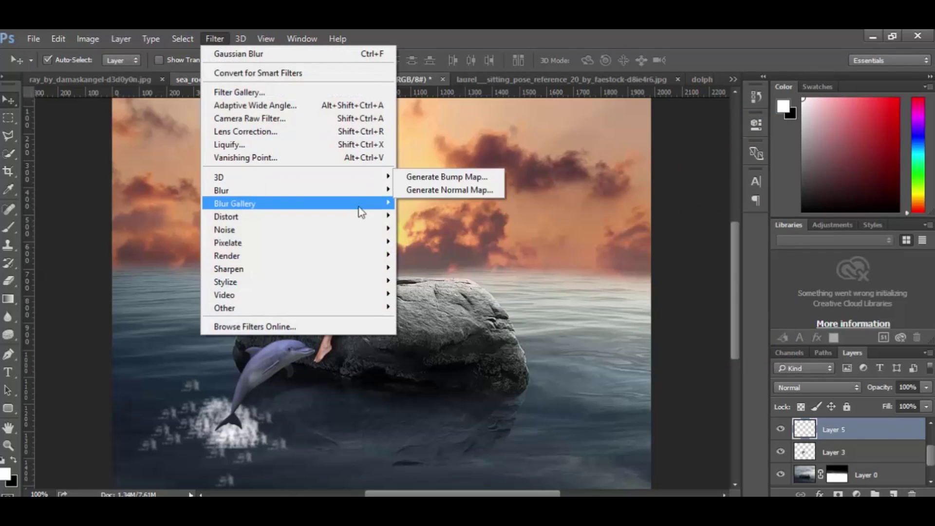
pyautogui.moveTo(227, 216)
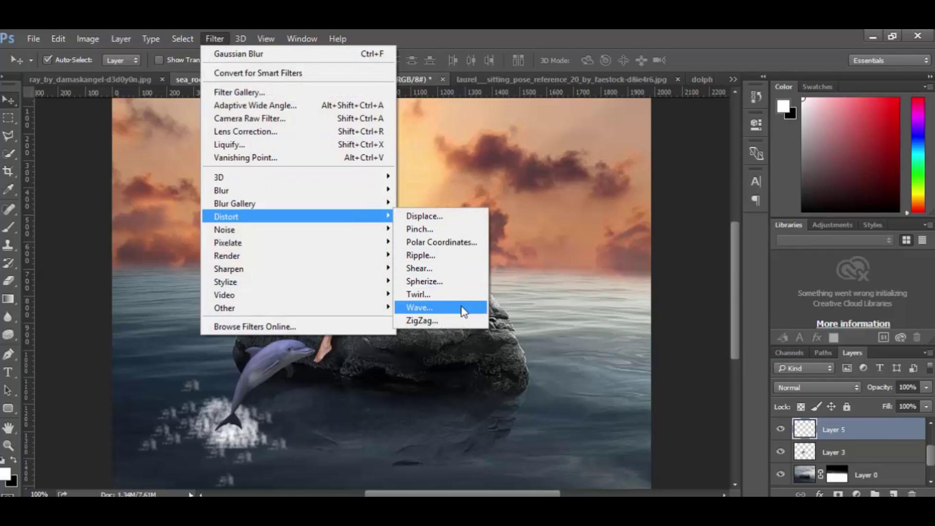
# Try a Ripple distortion with a larger amount on the splash, then undo it.
pyautogui.click(454, 255)
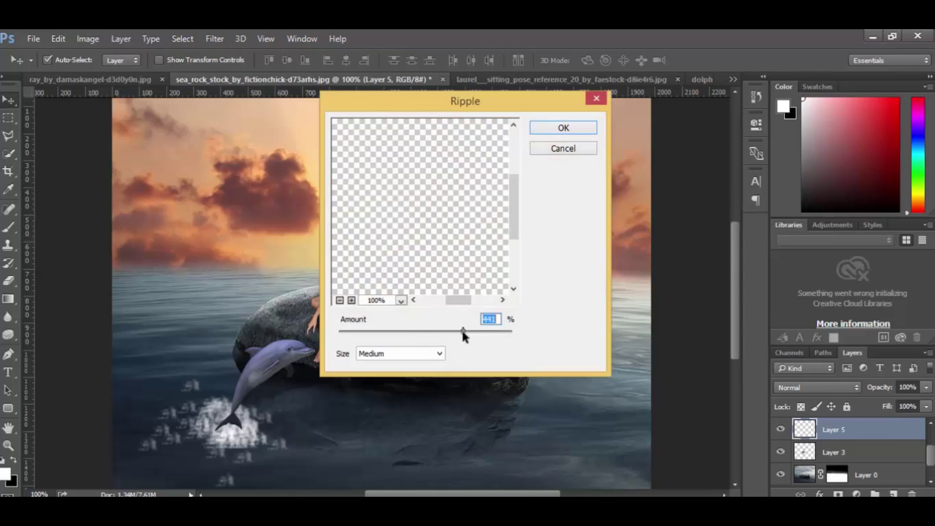
pyautogui.moveTo(462, 332); pyautogui.dragTo(492, 336)
pyautogui.click(559, 128)
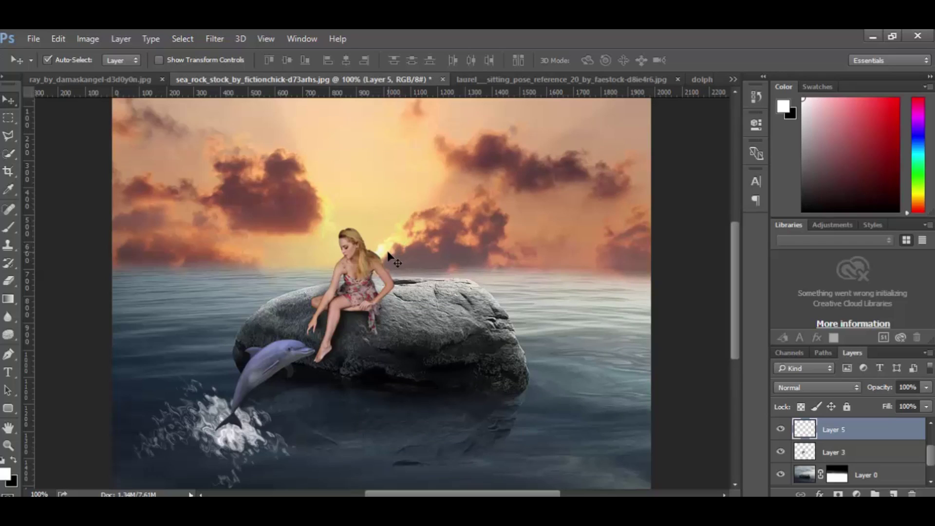
pyautogui.click(59, 39)
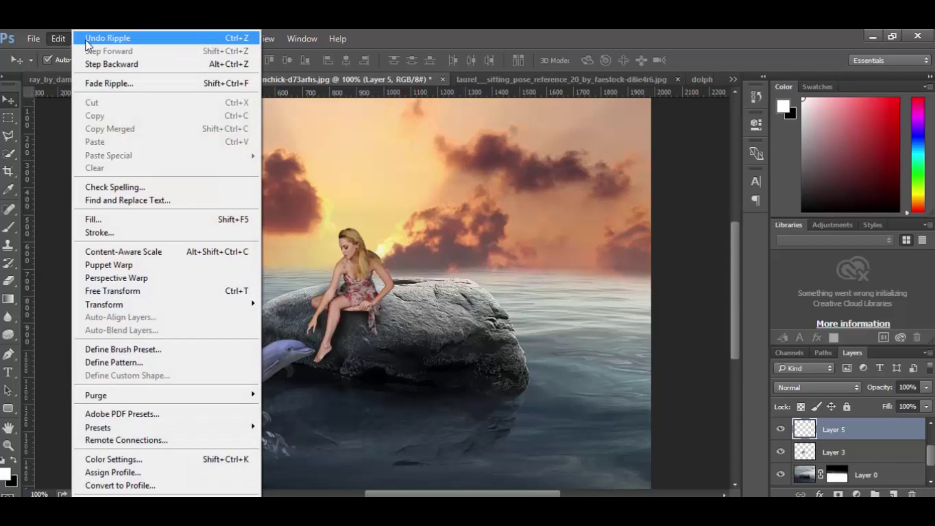
pyautogui.click(85, 40)
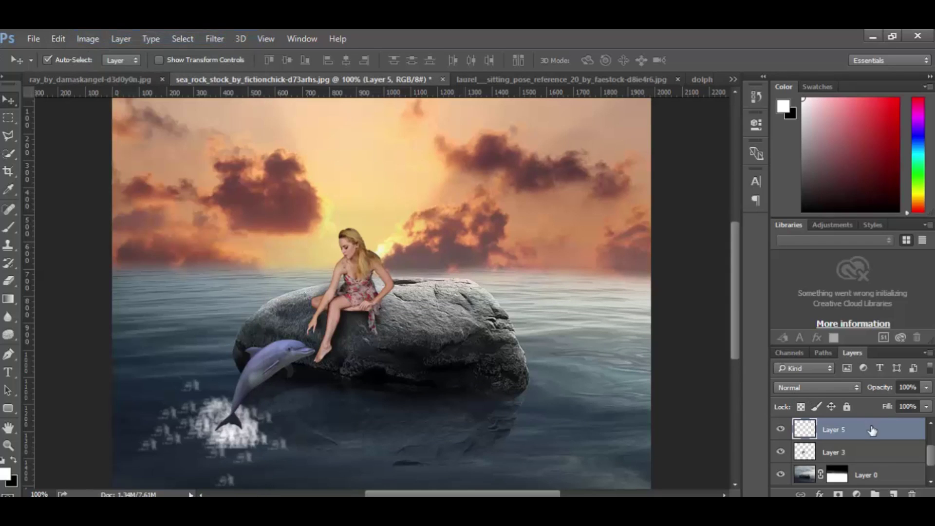
# Duplicate the splash as Layer 5 copy and reapply the Ripple to the original Layer 5.
pyautogui.rightClick(834, 336)
pyautogui.click(671, 138)
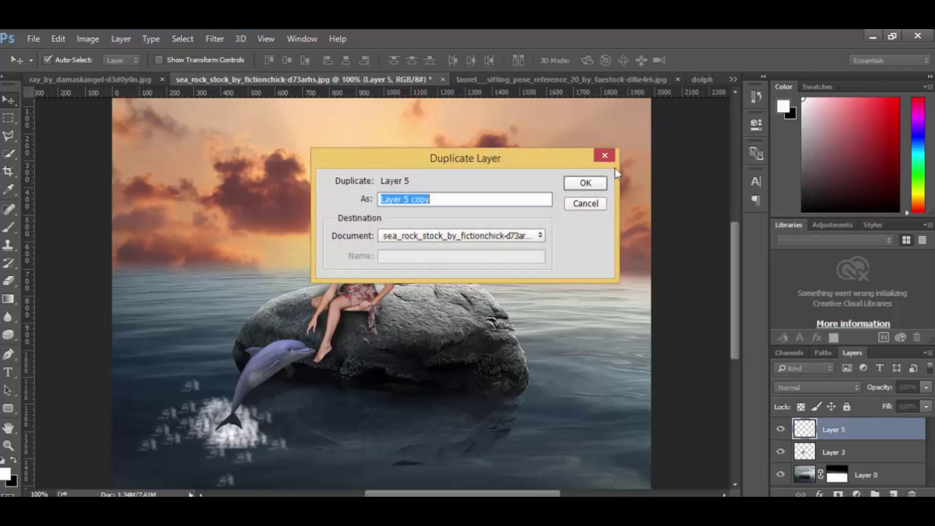
pyautogui.click(594, 184)
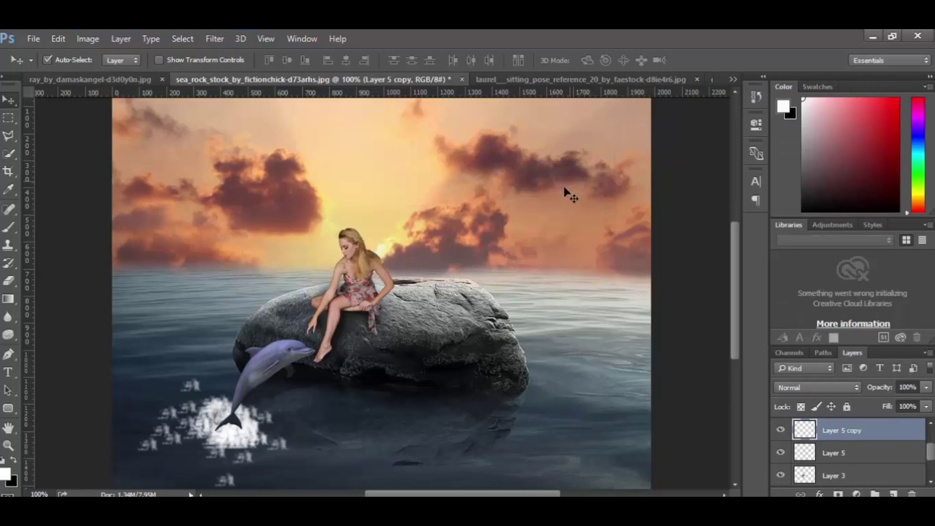
pyautogui.click(838, 454)
pyautogui.click(214, 39)
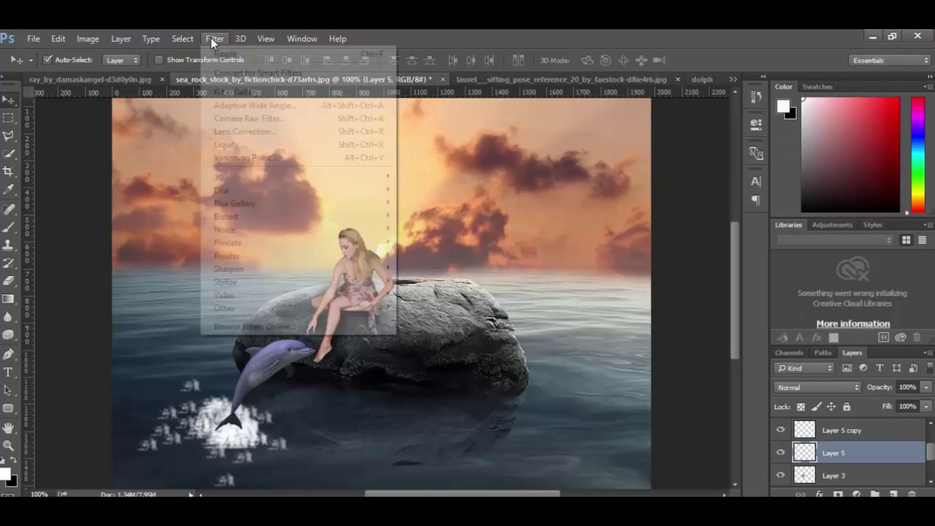
pyautogui.click(221, 54)
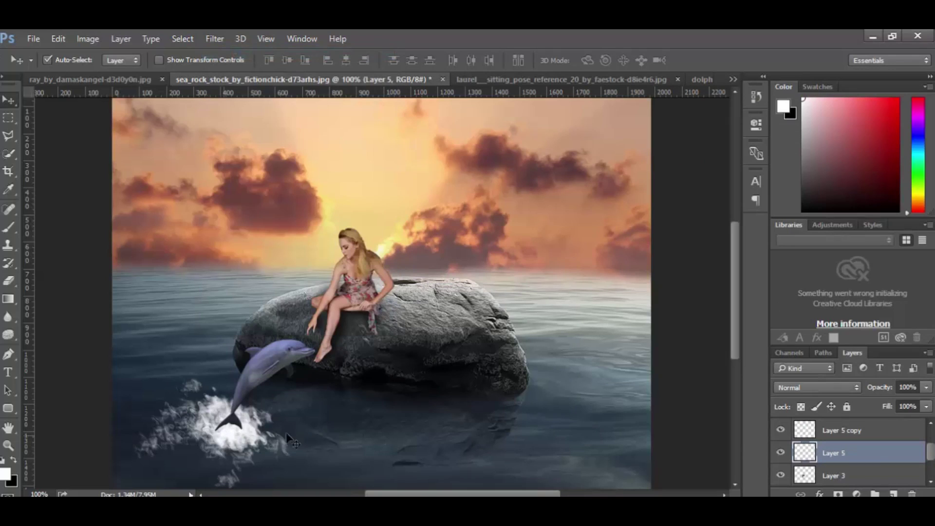
# Shift the splash copy slightly left, try Overlay blending, then revert to Normal.
pyautogui.moveTo(243, 444); pyautogui.dragTo(229, 447)
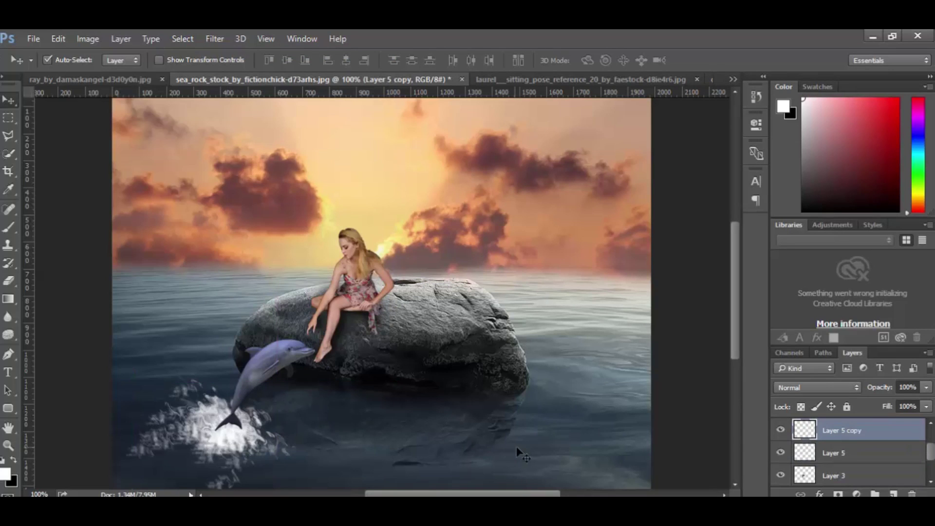
pyautogui.click(823, 387)
pyautogui.click(823, 241)
pyautogui.click(805, 385)
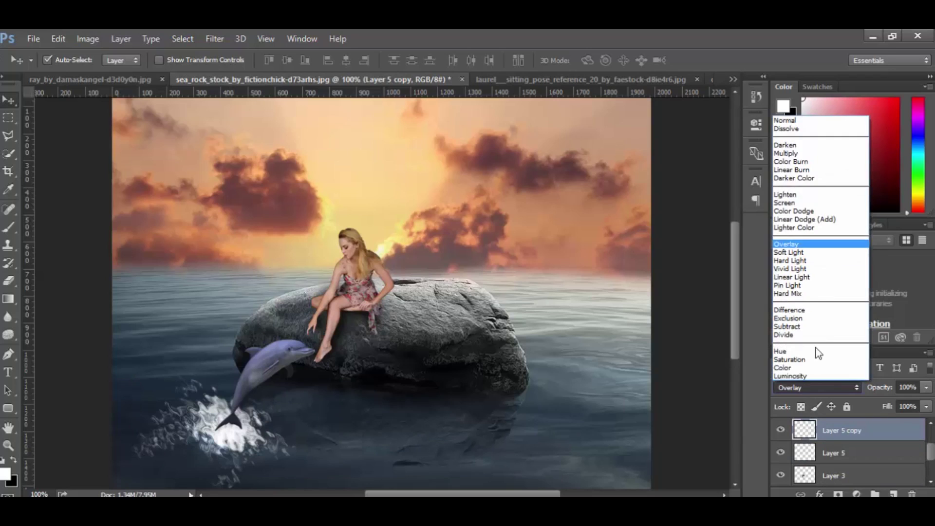
pyautogui.click(817, 122)
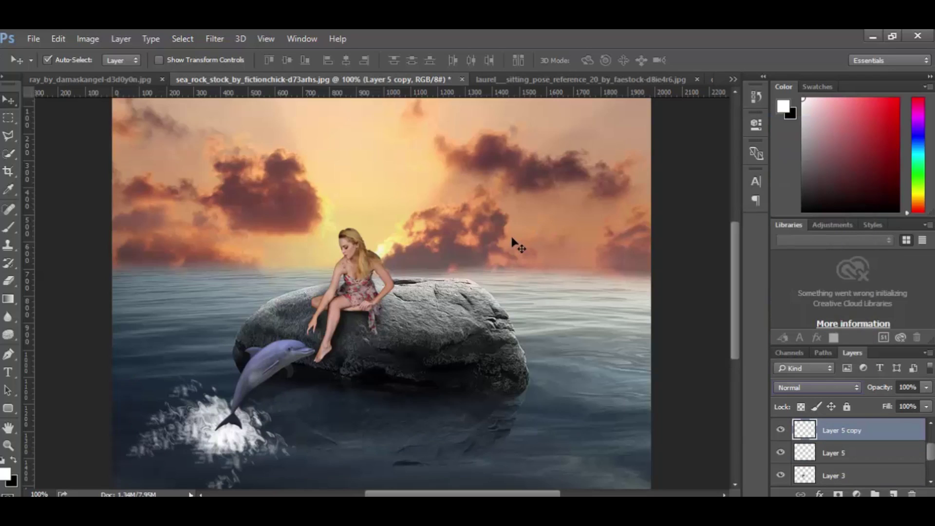
pyautogui.scroll(2, 862, 458)
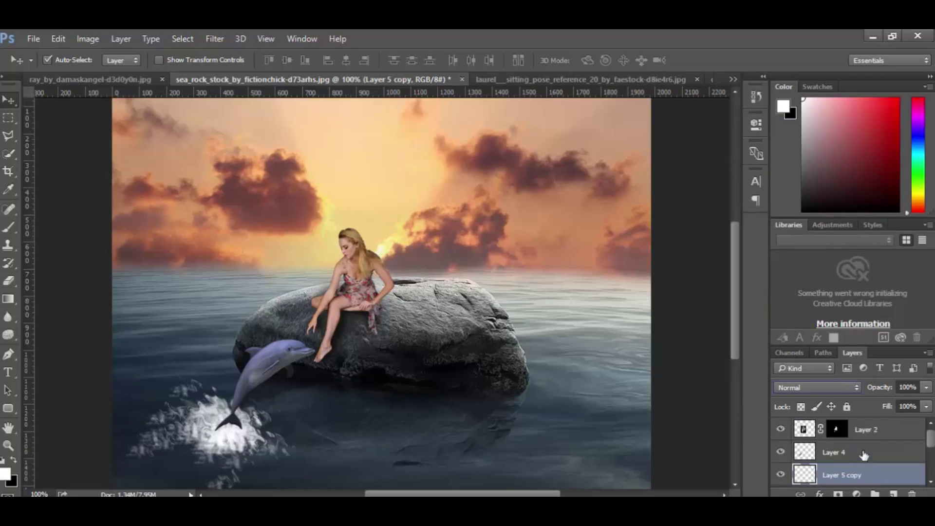
# Add a Color Lookup adjustment above Layer 2 set to Crisp_Winter.look and collapse Properties.
pyautogui.click(901, 429)
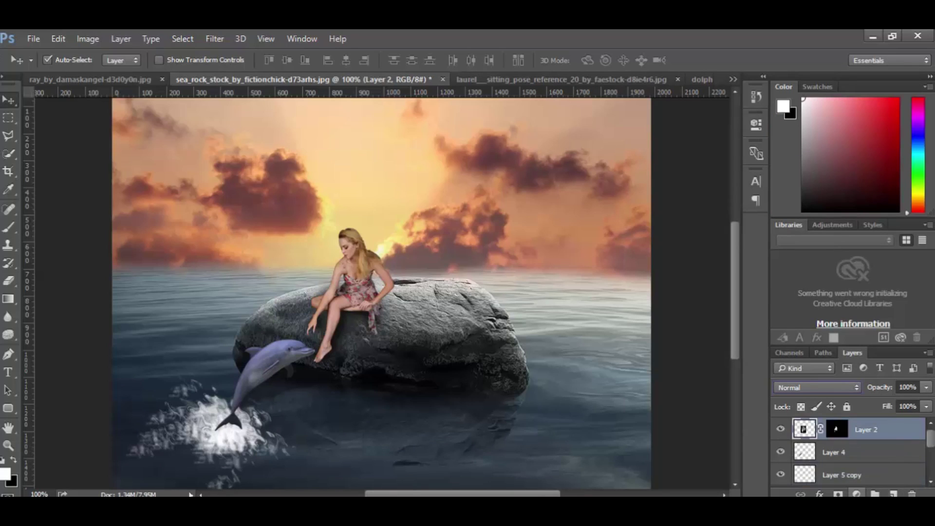
pyautogui.click(855, 493)
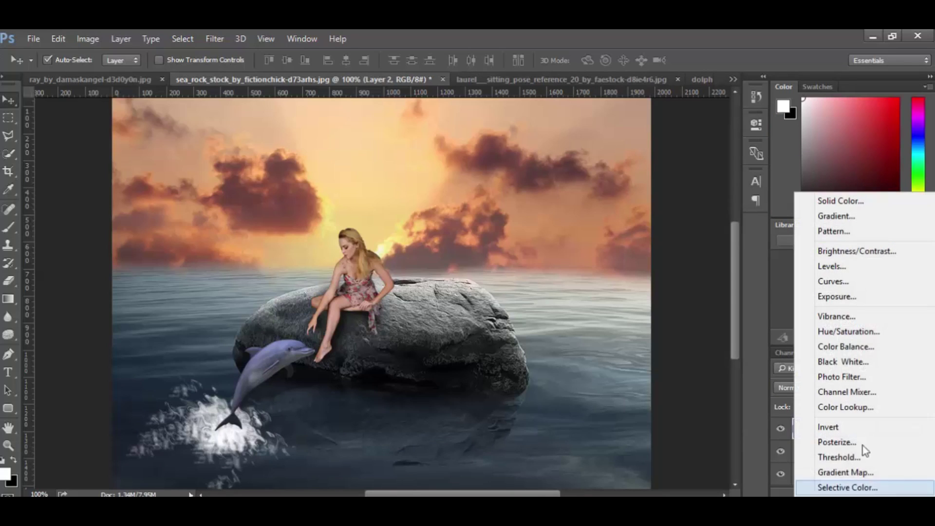
pyautogui.click(864, 411)
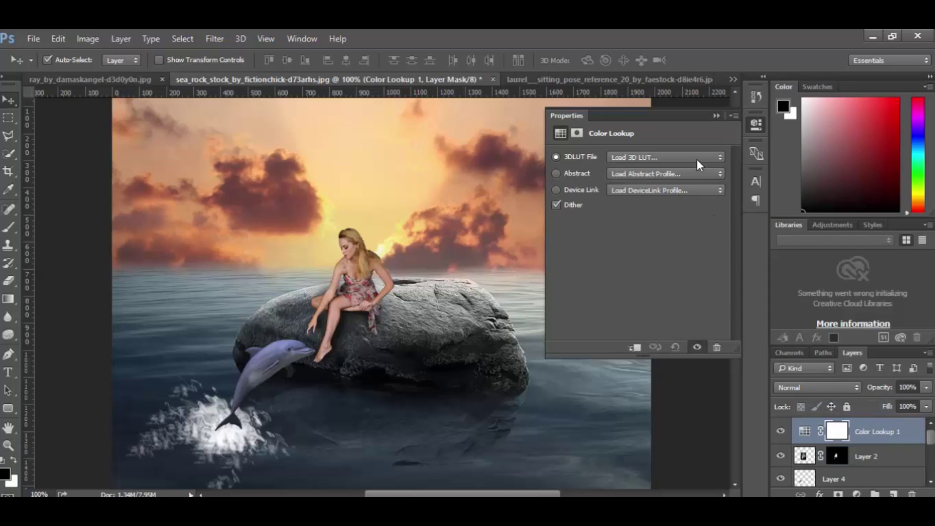
pyautogui.click(697, 160)
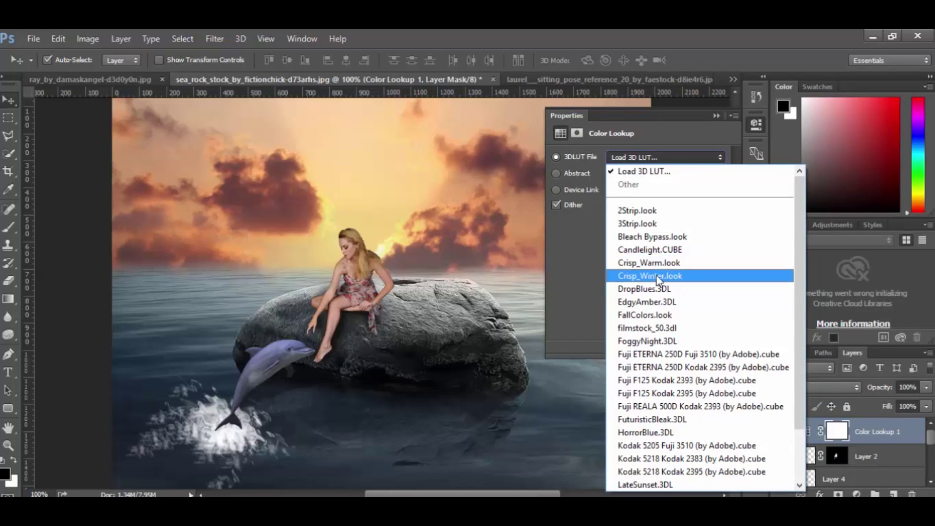
pyautogui.click(656, 275)
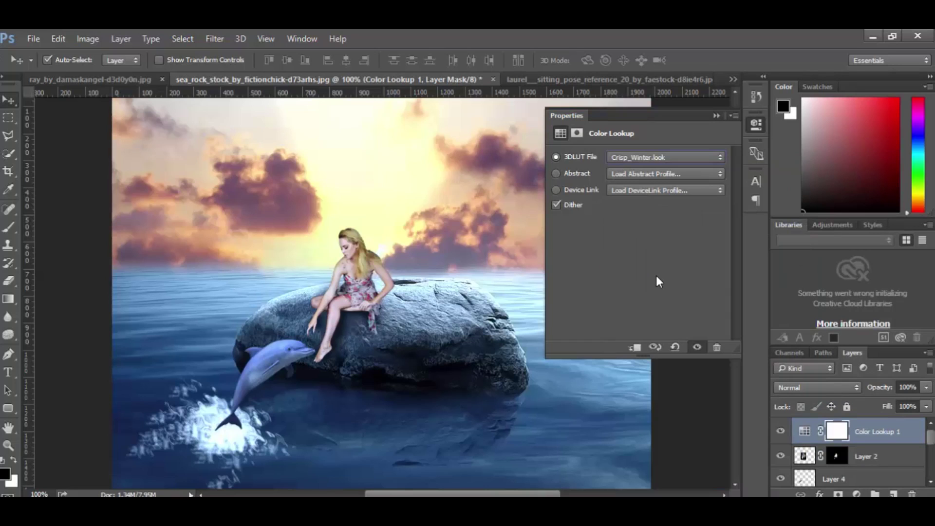
pyautogui.click(716, 116)
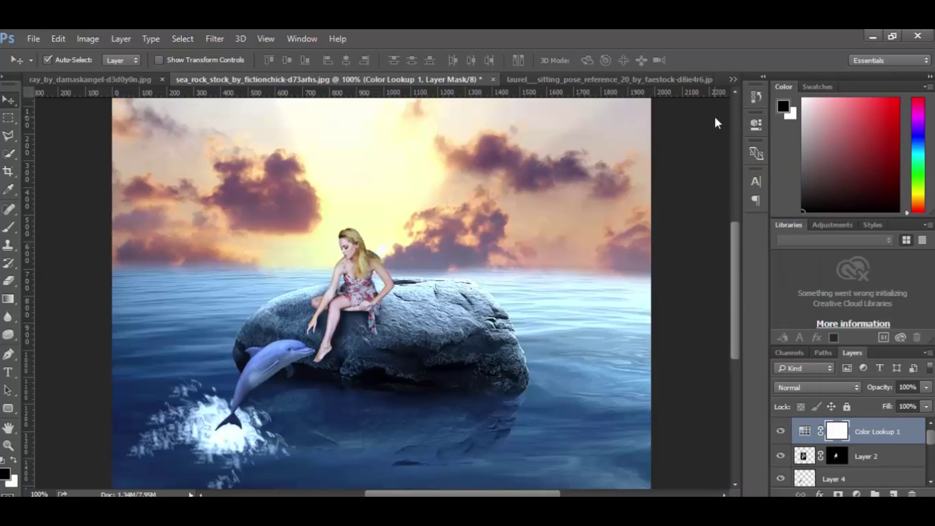
pyautogui.scroll(-1, 487, 246)
pyautogui.scroll(-2, 482, 244)
pyautogui.scroll(1, 482, 245)
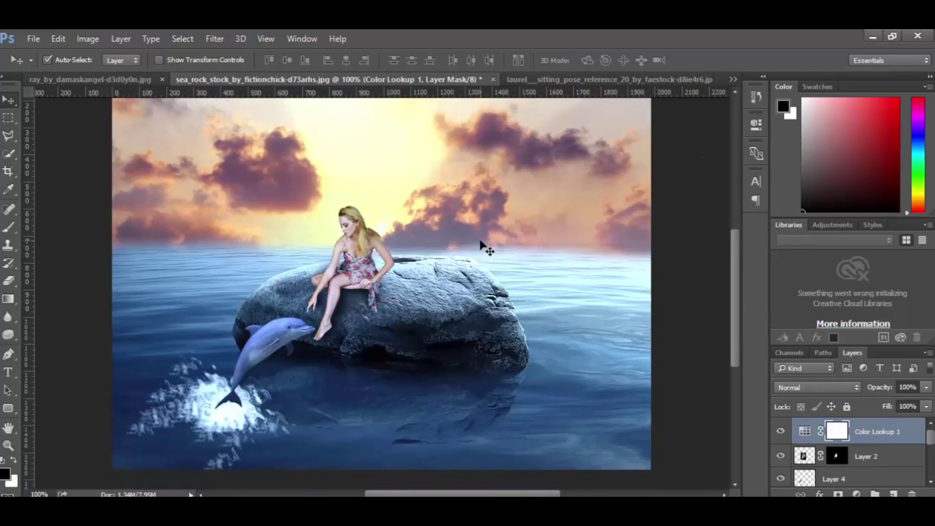
pyautogui.scroll(1, 482, 246)
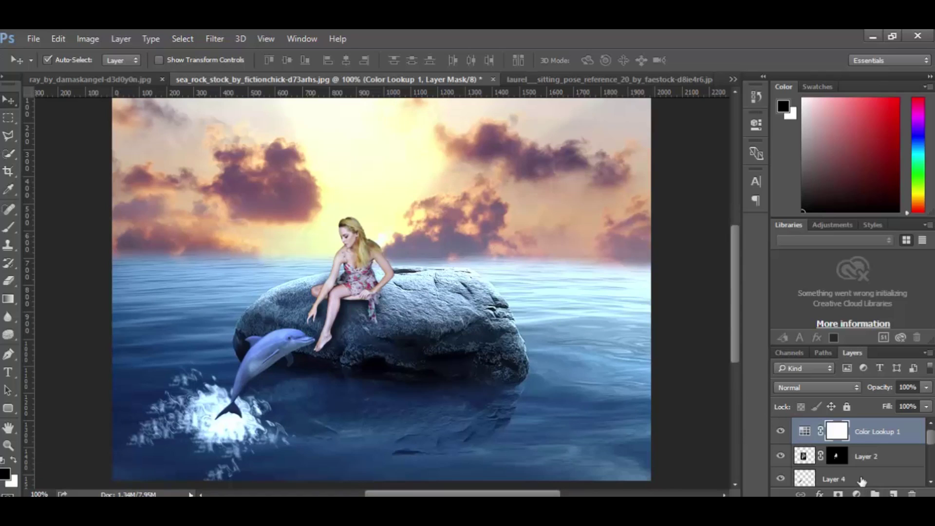
# Add a Brightness/Contrast adjustment layer with brightness -16 and contrast 48.
pyautogui.click(856, 494)
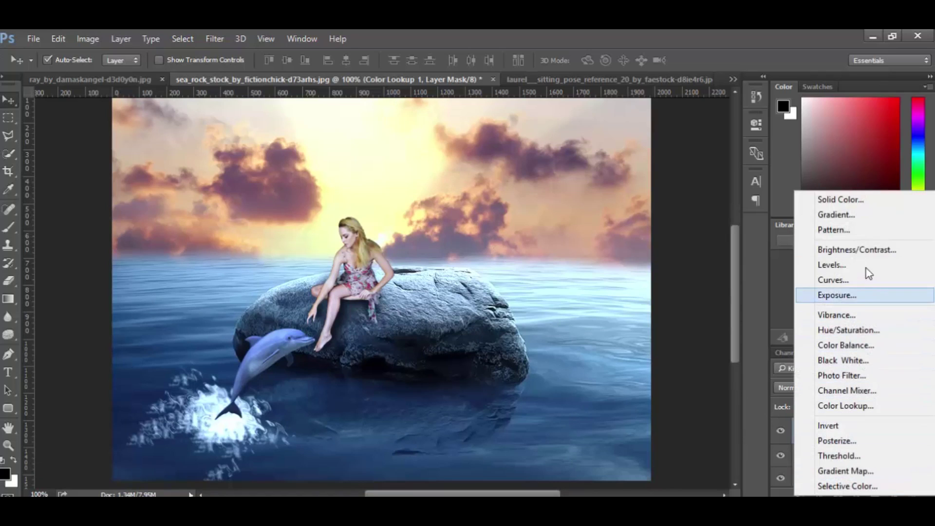
pyautogui.click(827, 248)
pyautogui.moveTo(639, 222); pyautogui.dragTo(662, 221)
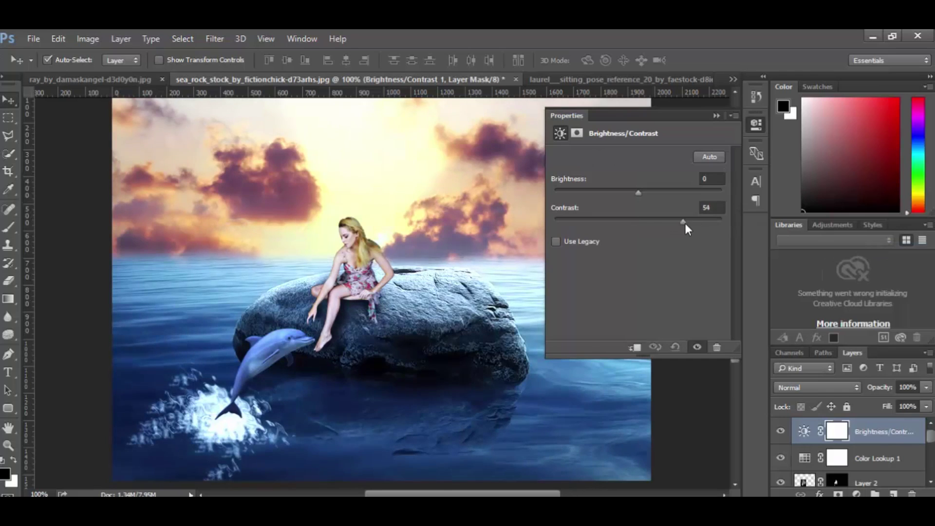
pyautogui.moveTo(693, 229); pyautogui.dragTo(678, 228)
pyautogui.moveTo(638, 194)
pyautogui.mouseDown()
pyautogui.moveTo(646, 195)
pyautogui.moveTo(627, 195)
pyautogui.mouseUp()
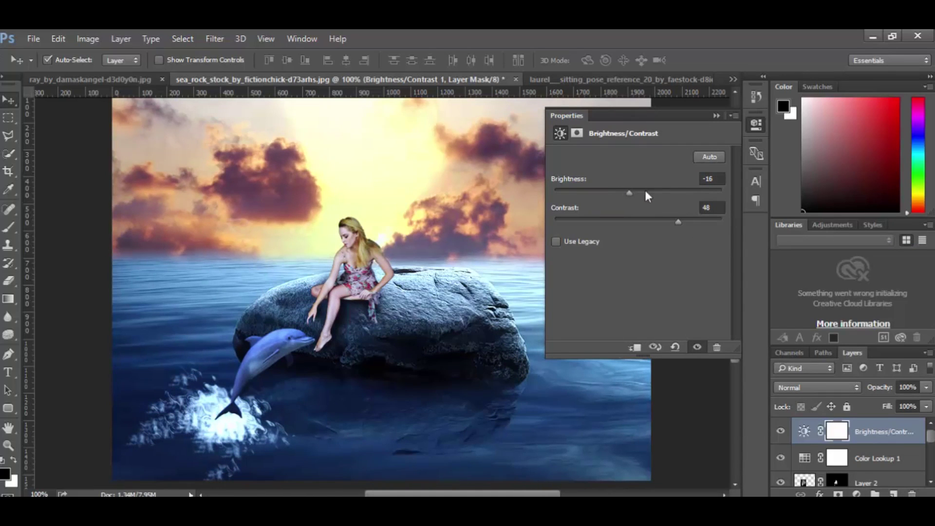
pyautogui.click(713, 116)
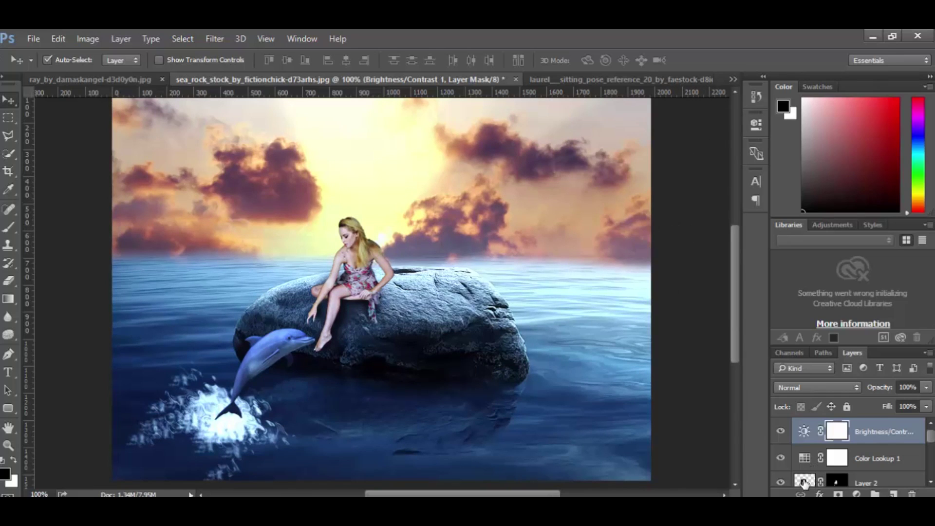
# Scroll down the Layers panel and select Layer 0.
pyautogui.scroll(-3, 830, 449)
pyautogui.scroll(-2, 830, 449)
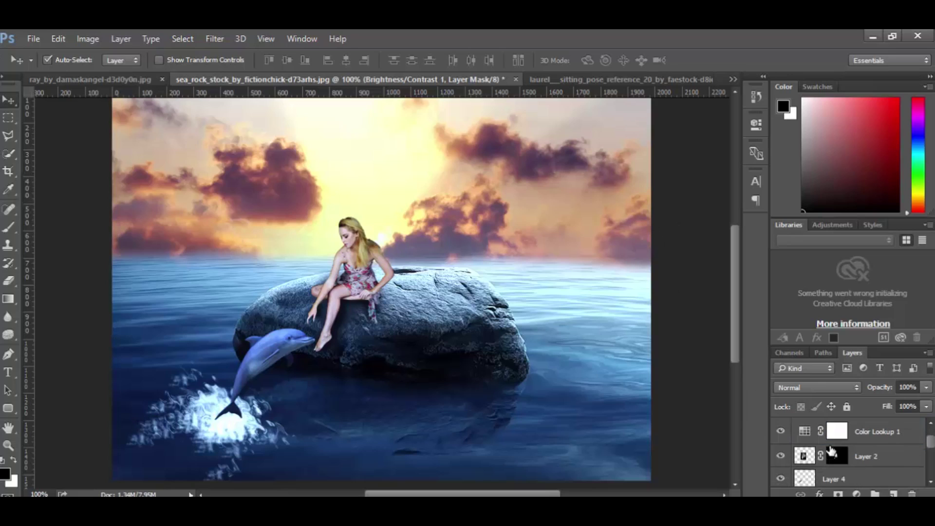
pyautogui.click(573, 308)
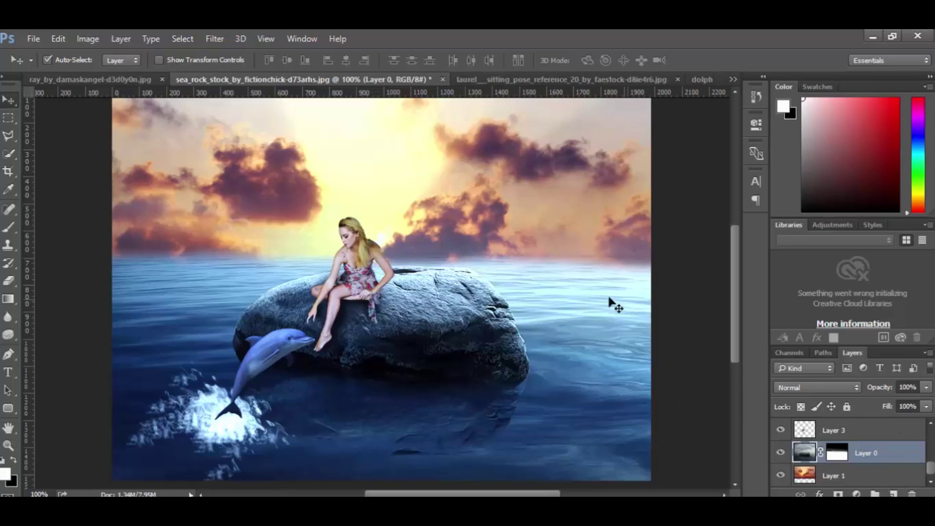
# Switch to the Brush tool with a soft round brush preset.
pyautogui.click(6, 229)
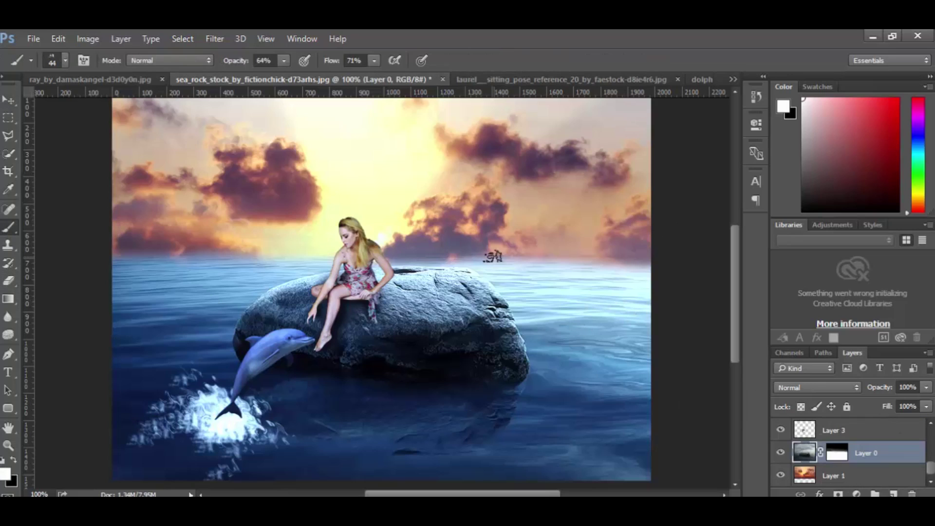
pyautogui.rightClick(492, 257)
pyautogui.scroll(2, 588, 396)
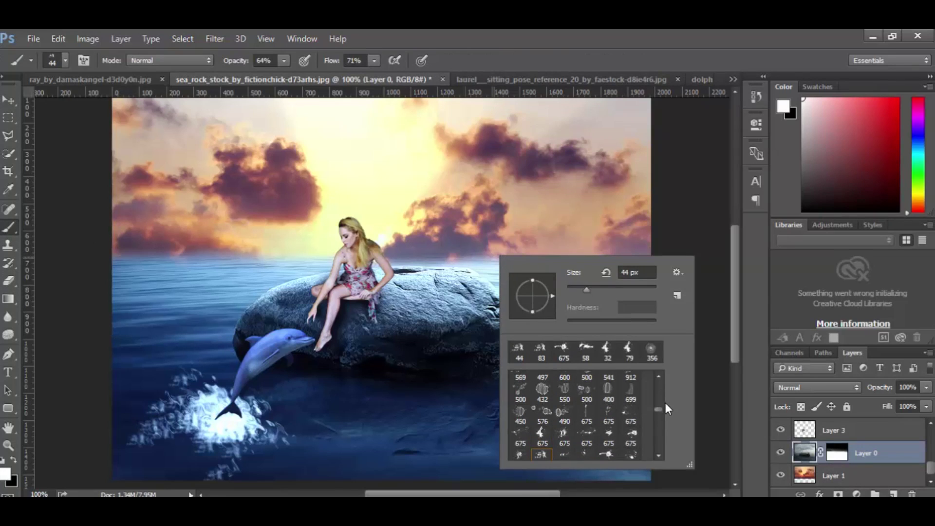
pyautogui.moveTo(657, 408); pyautogui.dragTo(657, 371)
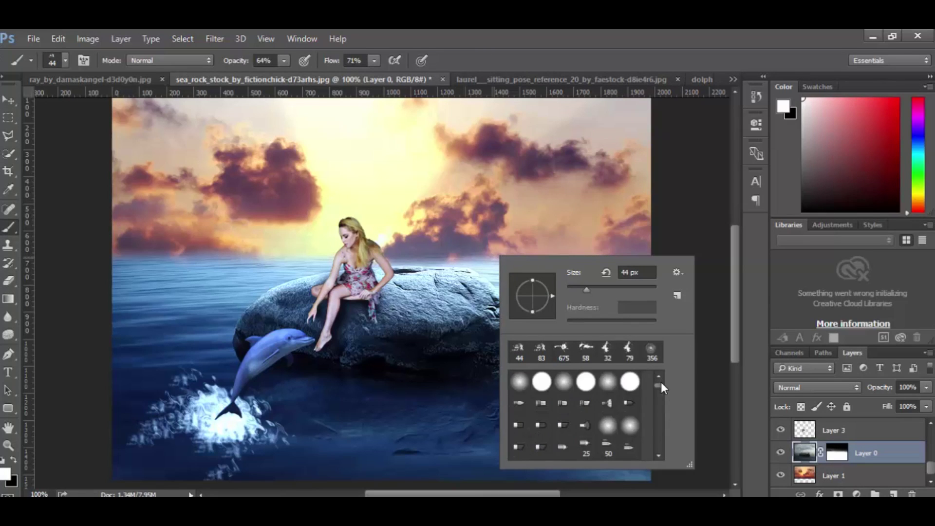
pyautogui.click(564, 381)
pyautogui.click(675, 205)
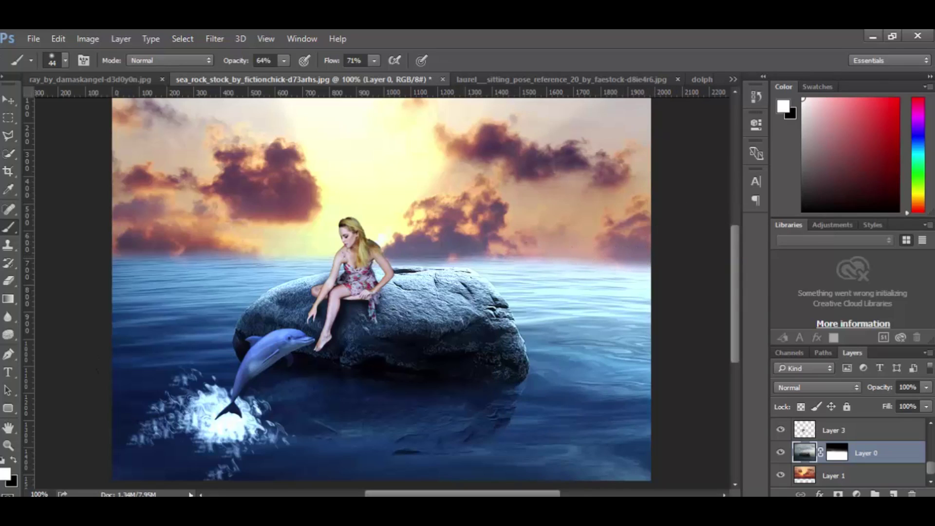
# Paint black on Layer 0's mask along the right horizon to reveal darker clouds.
pyautogui.click(13, 460)
pyautogui.moveTo(640, 255)
pyautogui.mouseDown()
pyautogui.moveTo(110, 250)
pyautogui.moveTo(675, 259)
pyautogui.mouseUp()
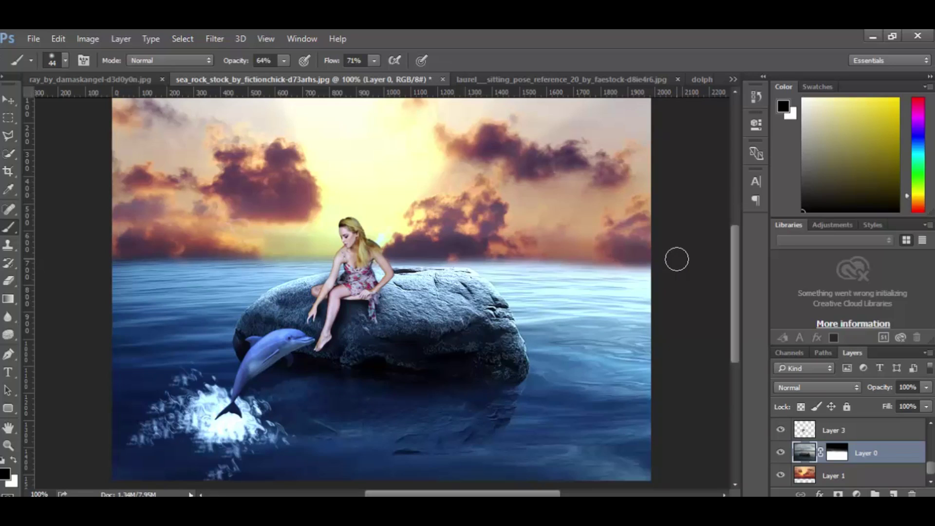
pyautogui.moveTo(668, 255)
pyautogui.mouseDown()
pyautogui.moveTo(632, 252)
pyautogui.moveTo(679, 260)
pyautogui.mouseUp()
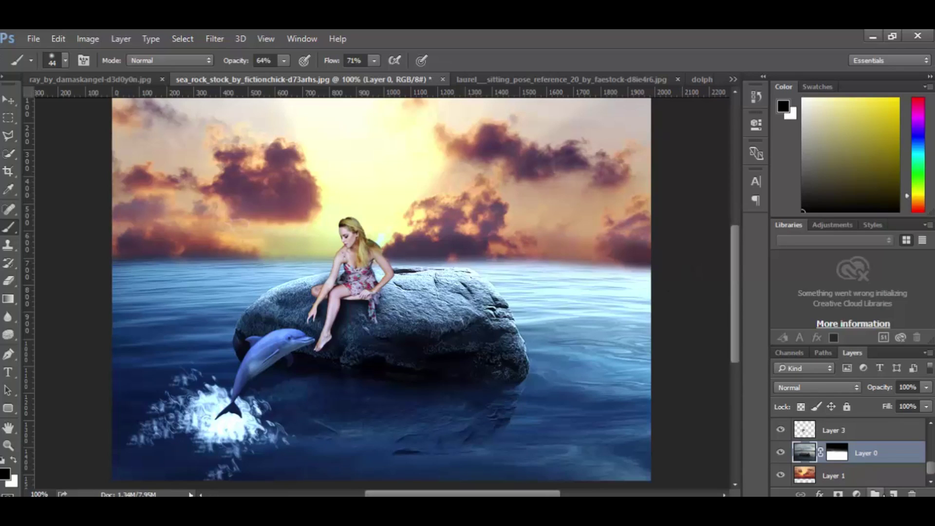
pyautogui.click(856, 493)
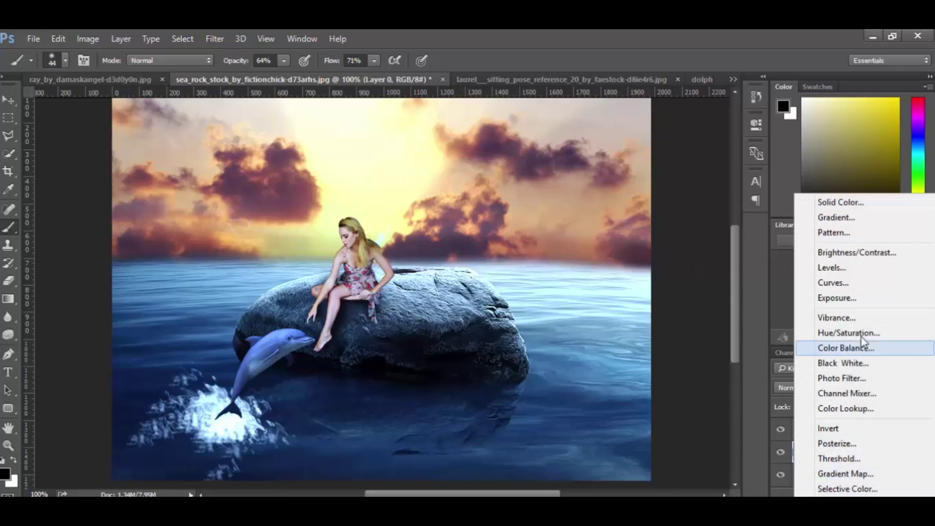
# Add a Curves adjustment clipped to Layer 0, bowing the RGB curve up to lighten the sea and rock.
pyautogui.click(855, 282)
pyautogui.click(636, 348)
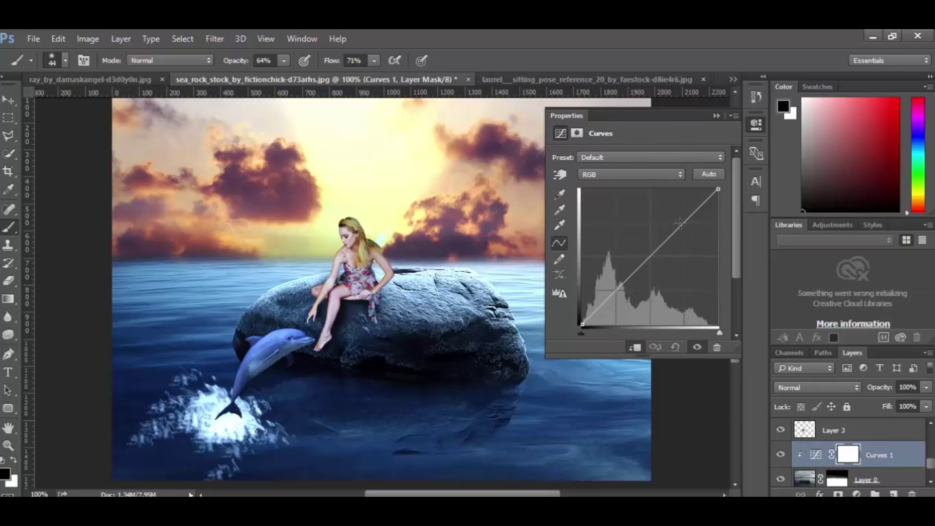
pyautogui.moveTo(680, 223); pyautogui.dragTo(688, 200)
pyautogui.moveTo(649, 239)
pyautogui.mouseDown()
pyautogui.moveTo(645, 250)
pyautogui.moveTo(639, 234)
pyautogui.mouseUp()
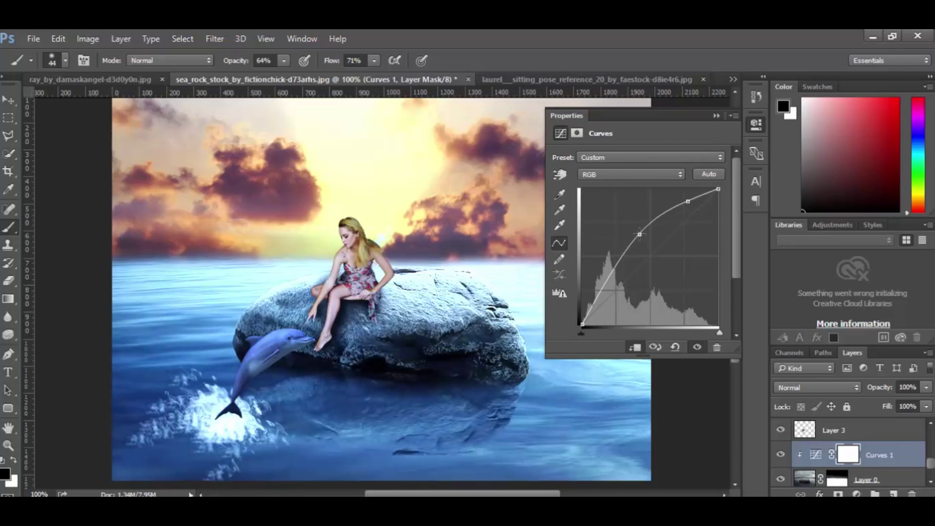
pyautogui.click(715, 116)
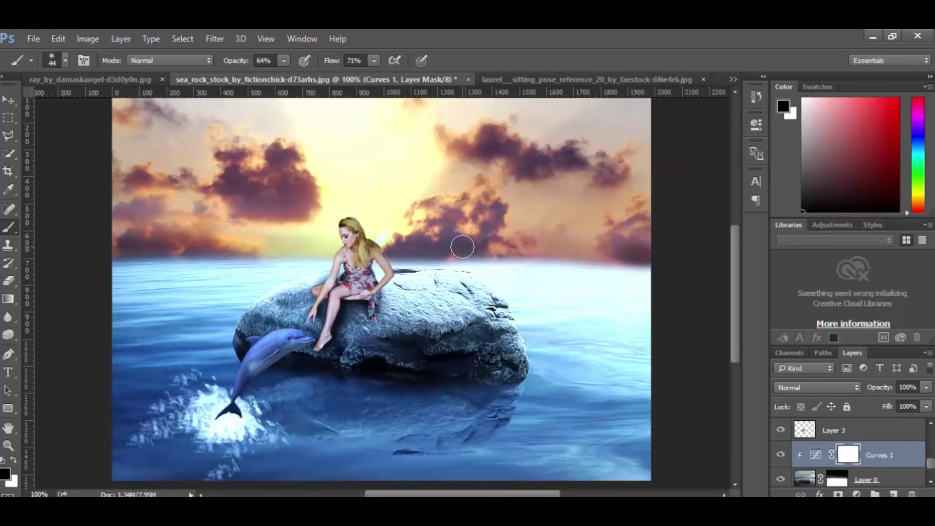
pyautogui.click(5, 101)
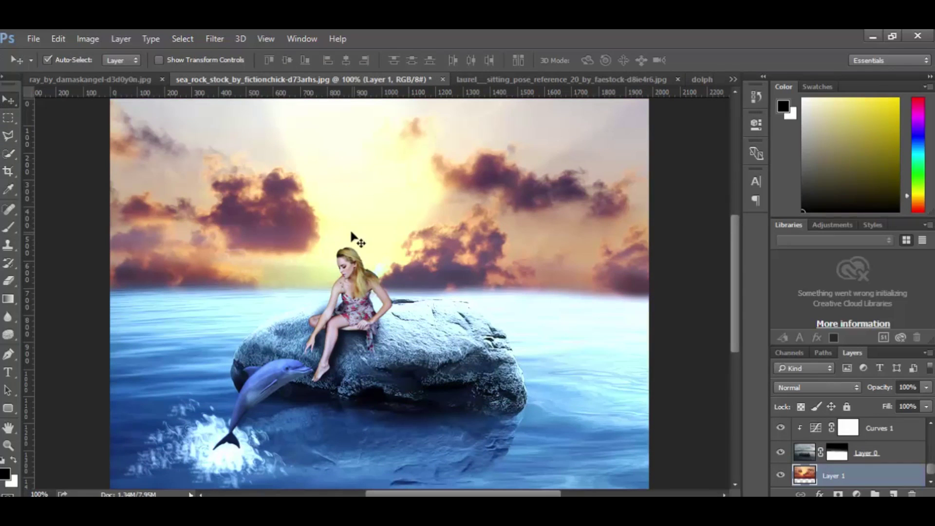
# On Layer 1, add a clipped, colorized Hue/Saturation adjustment at hue 196, saturation 25.
pyautogui.click(895, 453)
pyautogui.click(871, 477)
pyautogui.click(856, 494)
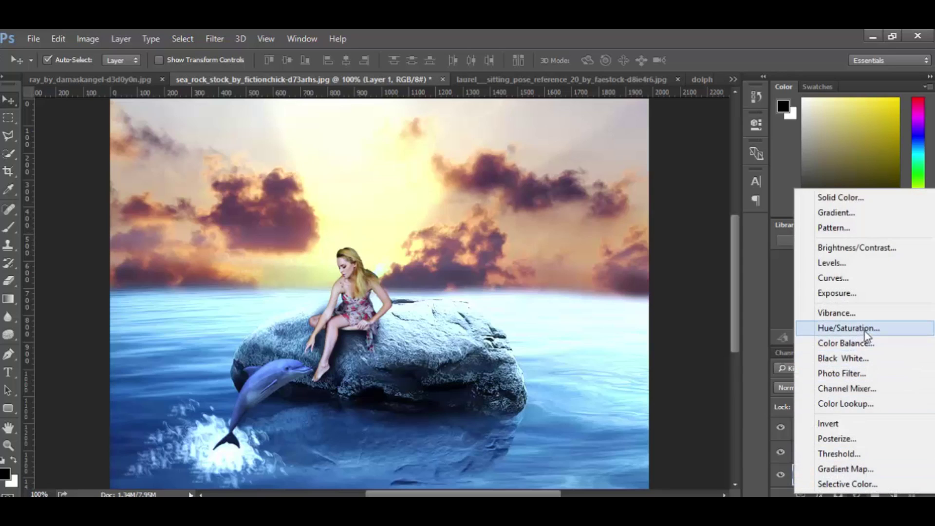
pyautogui.click(865, 328)
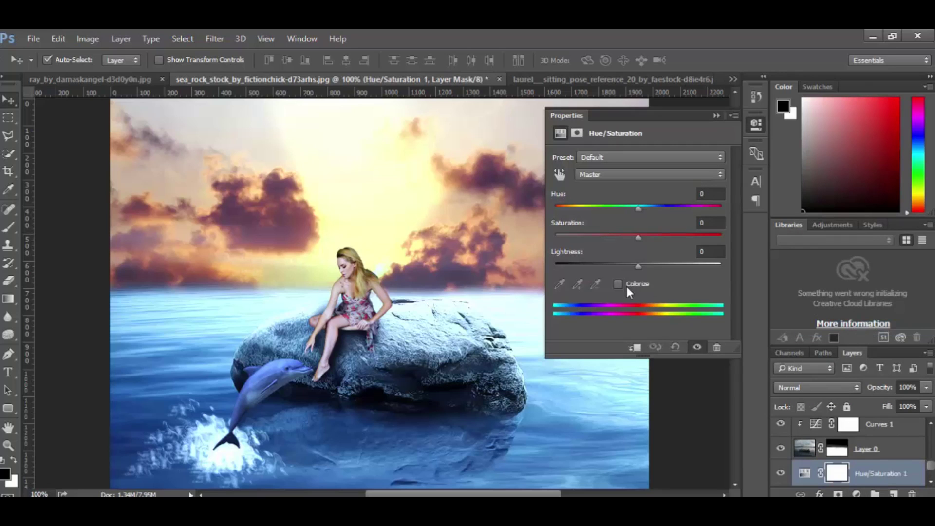
pyautogui.click(634, 347)
pyautogui.click(632, 284)
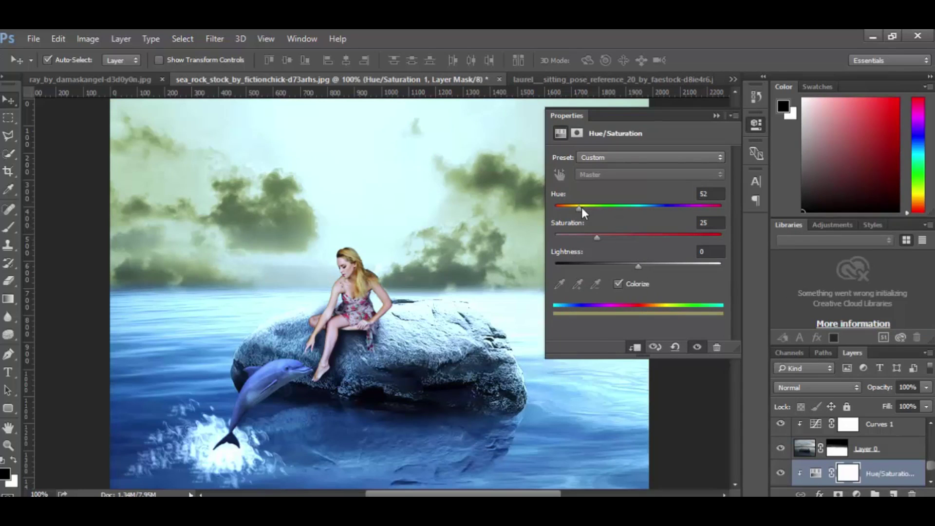
pyautogui.moveTo(581, 207); pyautogui.dragTo(647, 221)
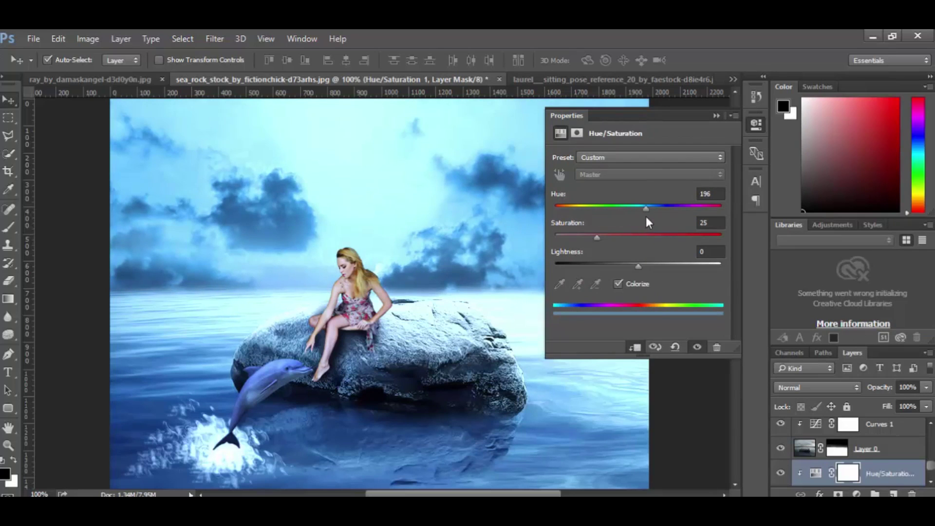
pyautogui.click(716, 116)
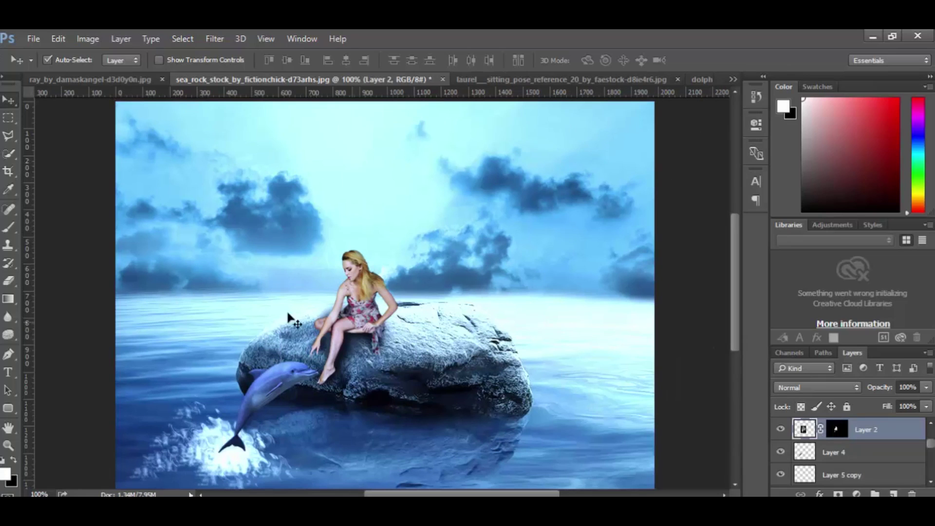
# Add a second Curves adjustment clipped to Layer 2 with a gentle S-shaped contrast curve.
pyautogui.click(856, 493)
pyautogui.click(863, 275)
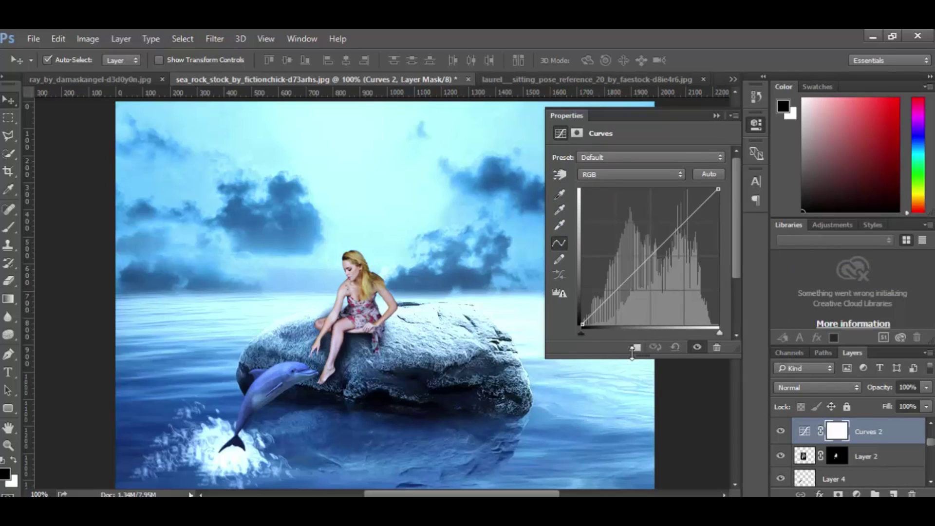
pyautogui.click(635, 348)
pyautogui.moveTo(685, 225); pyautogui.dragTo(678, 216)
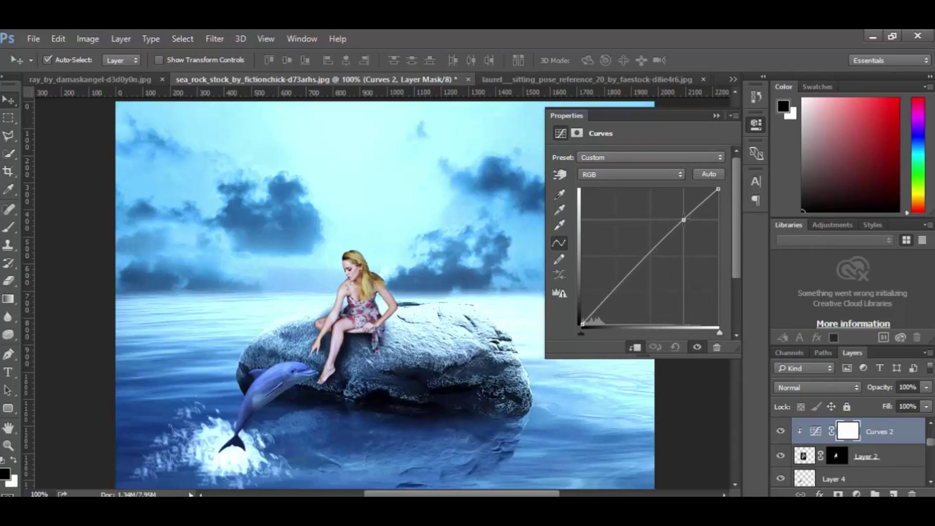
pyautogui.moveTo(677, 216); pyautogui.dragTo(677, 220)
pyautogui.moveTo(629, 270); pyautogui.dragTo(630, 275)
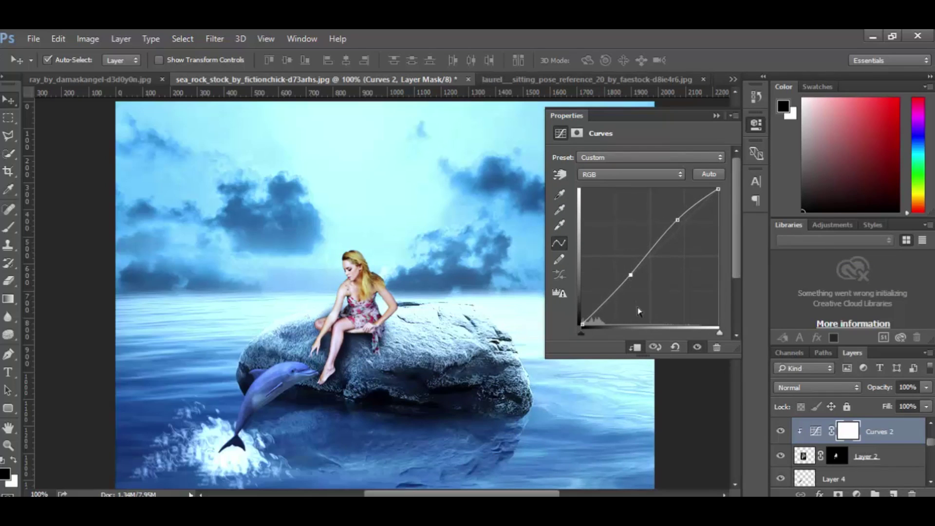